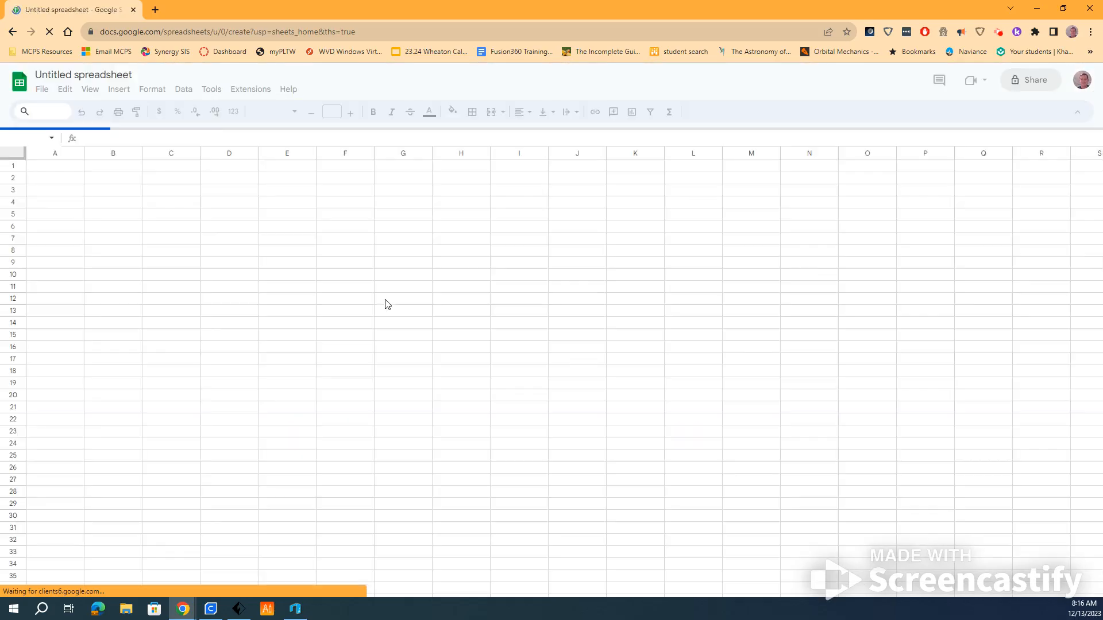
# - Rename the untitled spreadsheet to "STDev" followed directly by the author's surname
pyautogui.click(98, 75)
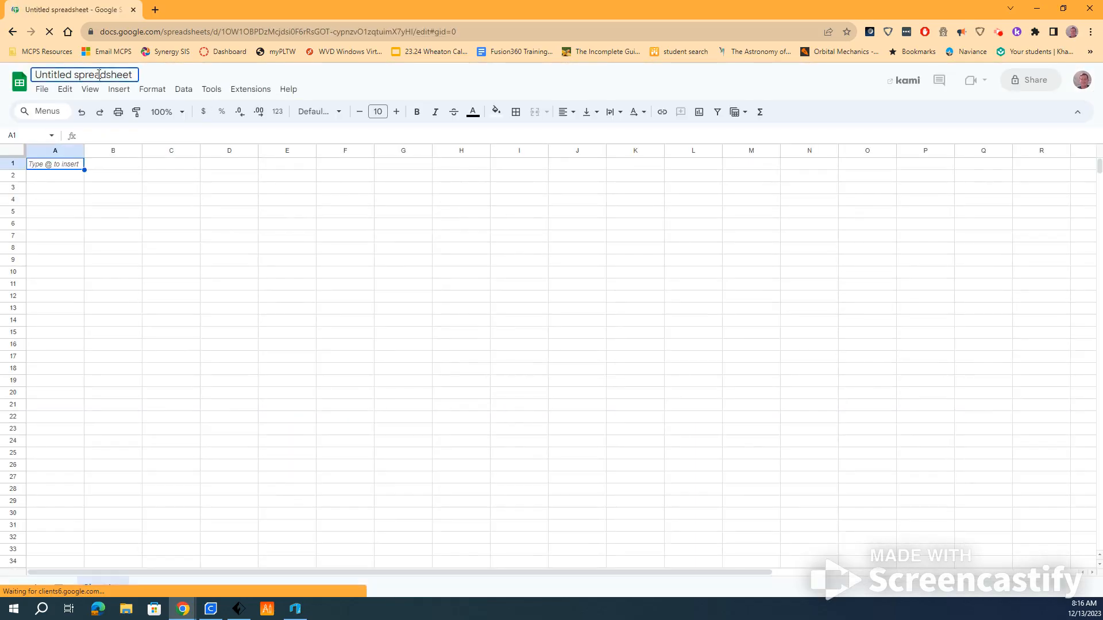
pyautogui.write('S')
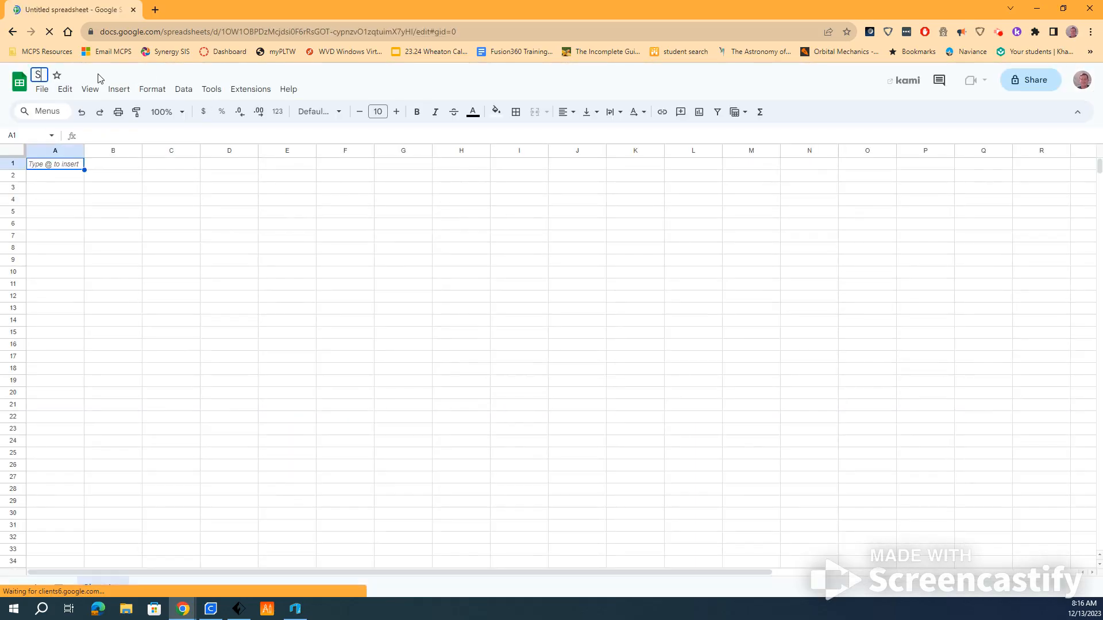
pyautogui.write('TD')
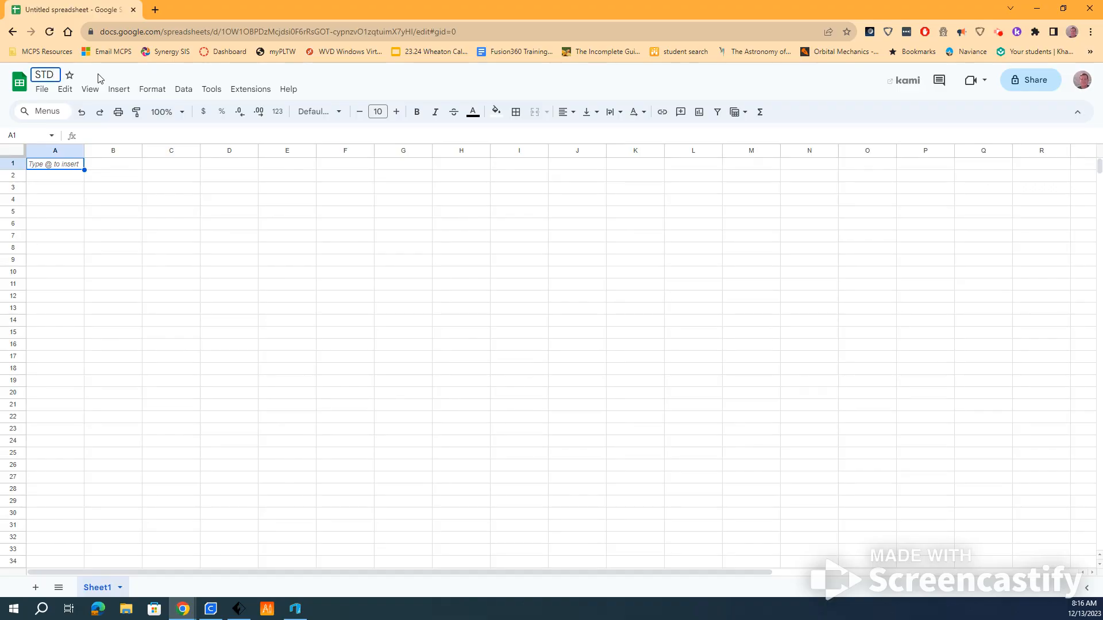
pyautogui.write('evMiller')
pyautogui.click(60, 166)
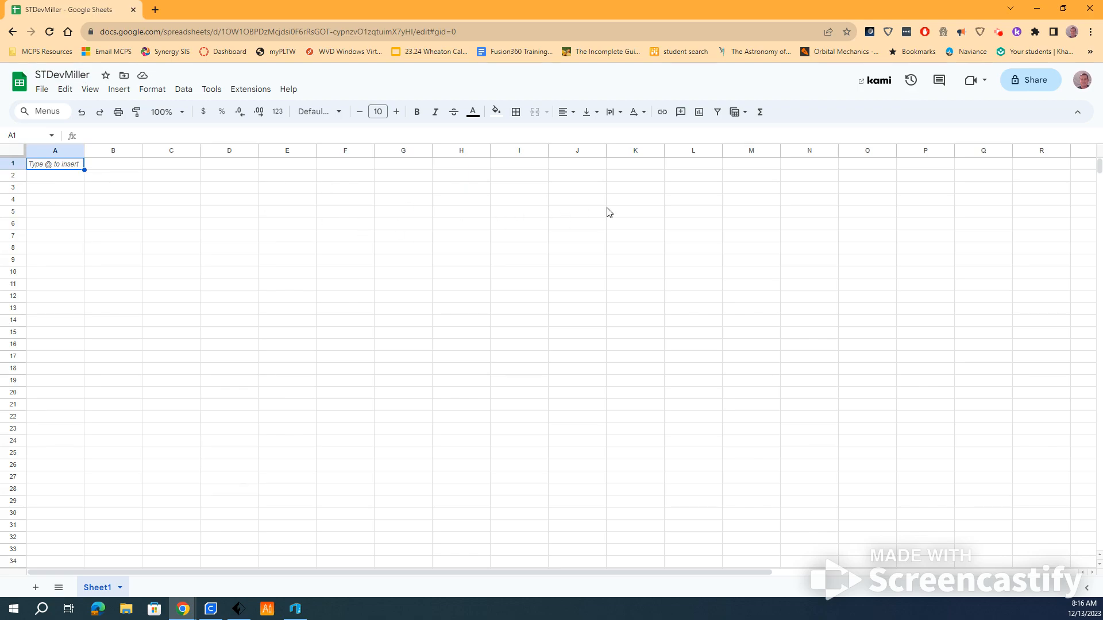
# - Enlarge the display by setting the browser page zoom to 125% and the sheet zoom to 150%
pyautogui.hotkey('ctrl', '+')
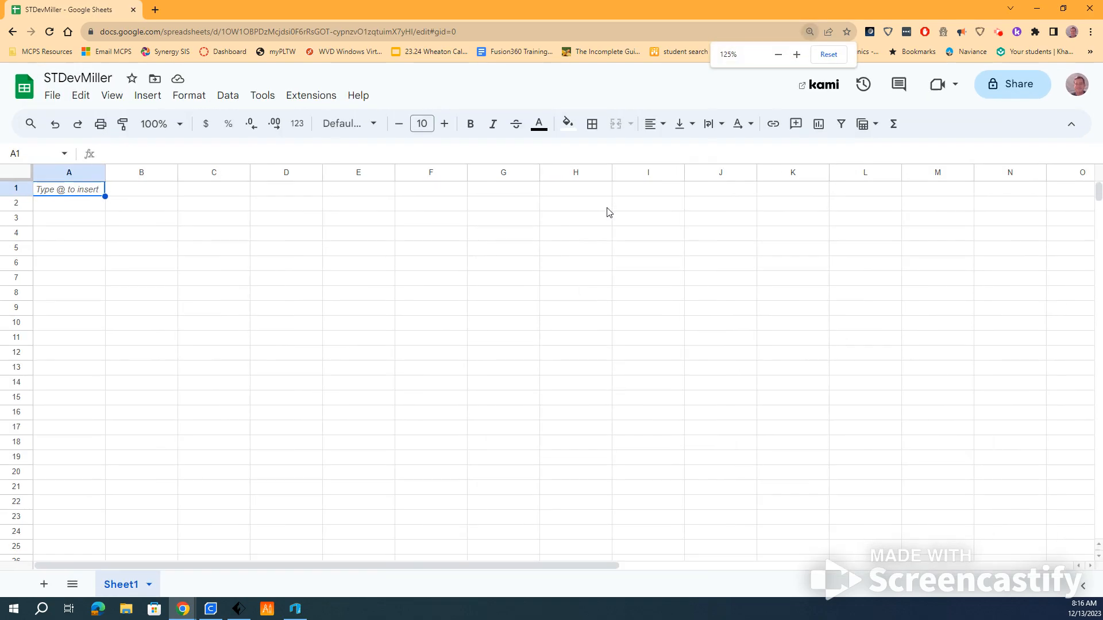
pyautogui.click(180, 125)
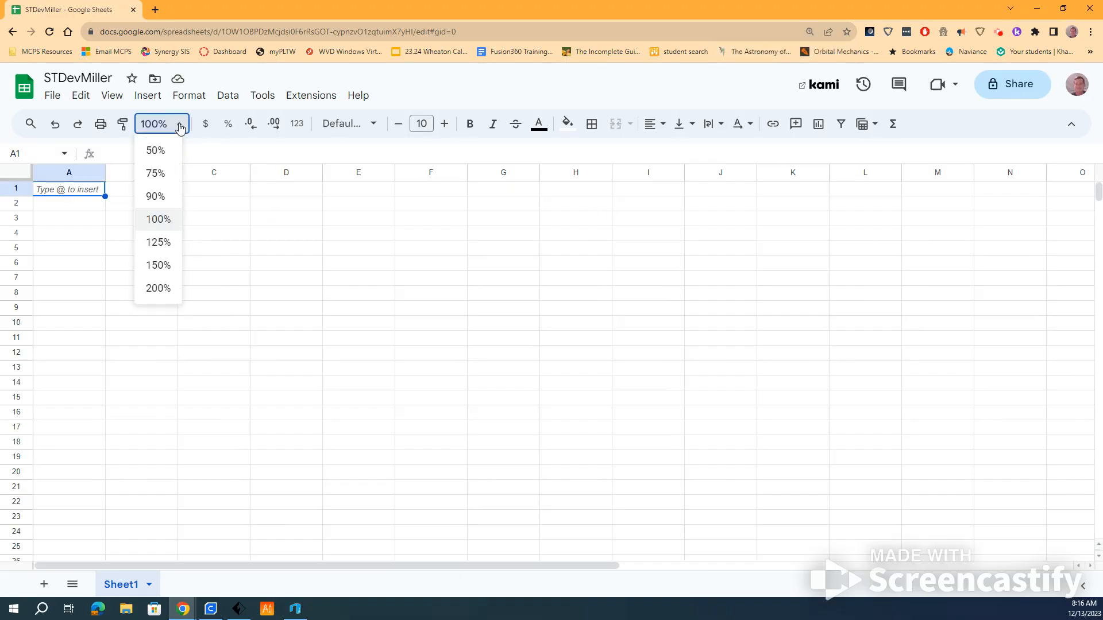
pyautogui.click(162, 267)
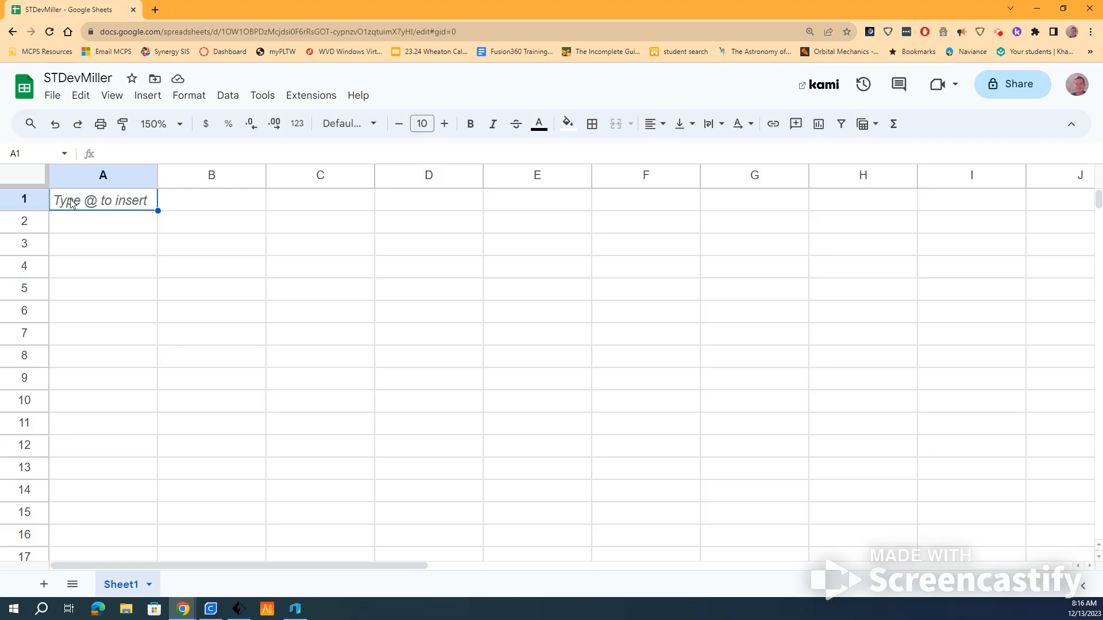
pyautogui.click(112, 228)
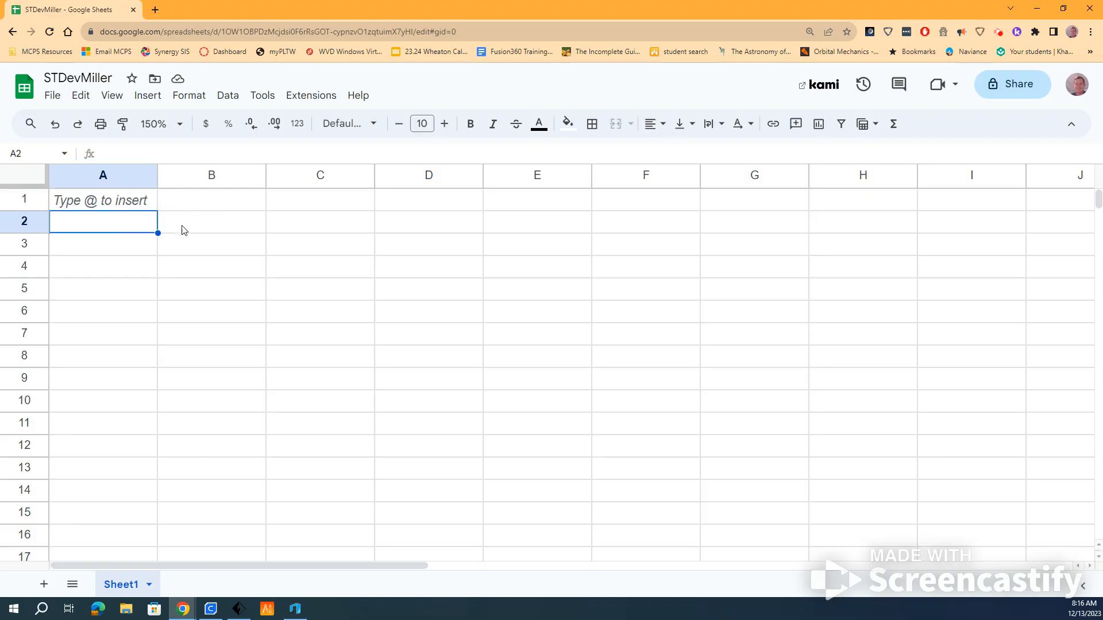
pyautogui.click(182, 227)
pyautogui.click(193, 245)
pyautogui.click(319, 253)
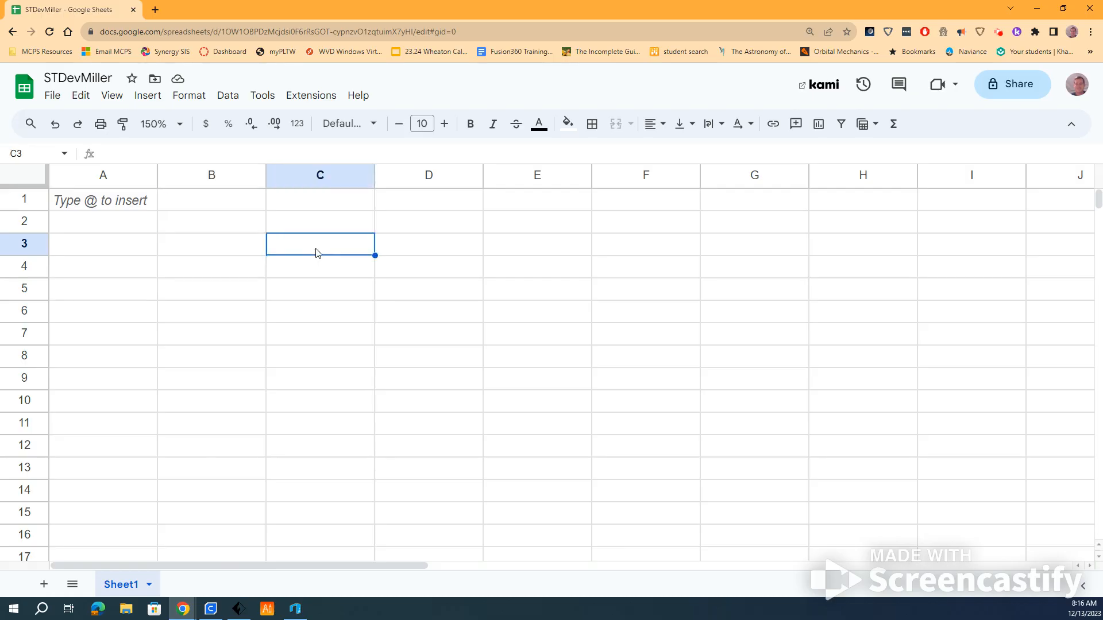
pyautogui.click(202, 258)
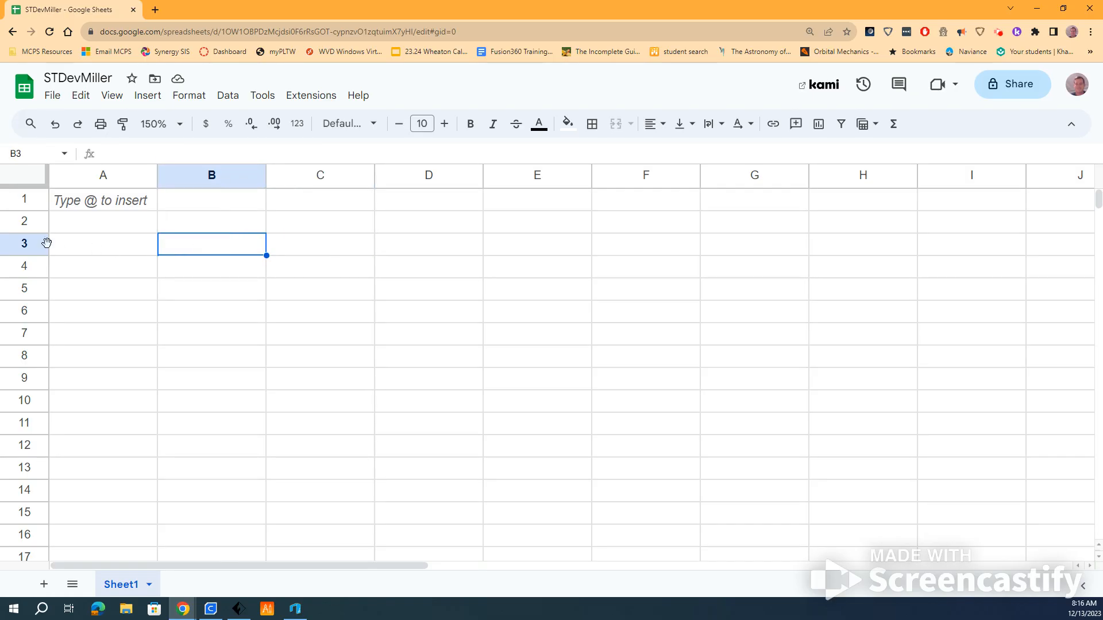
# - Enter the label "Set" in cell A1
pyautogui.click(107, 202)
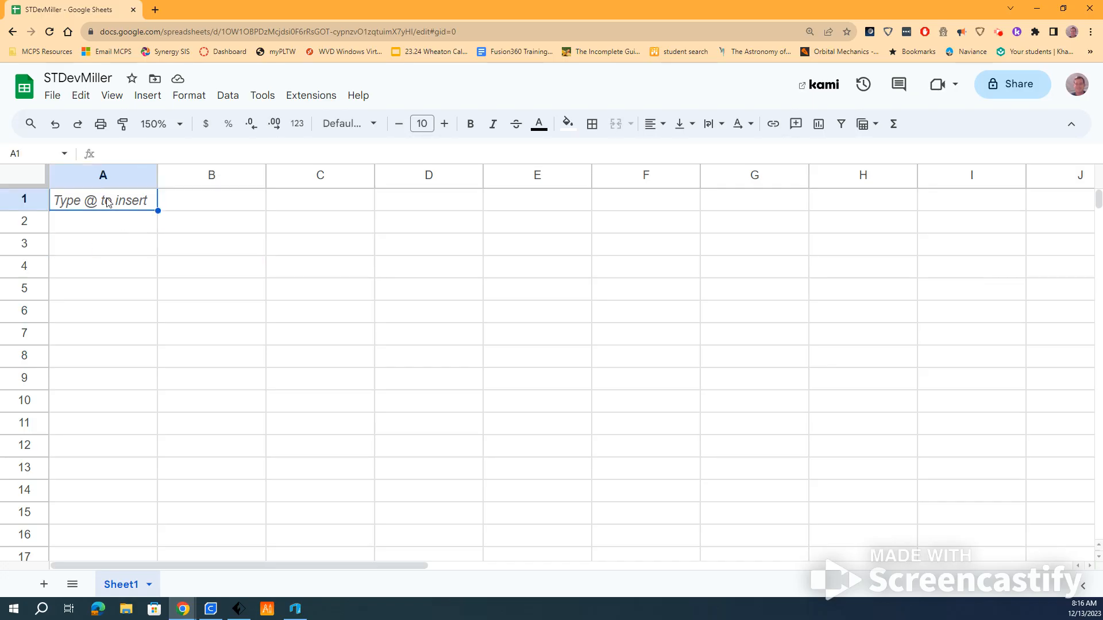
pyautogui.hotkey('ctrl', 'v')
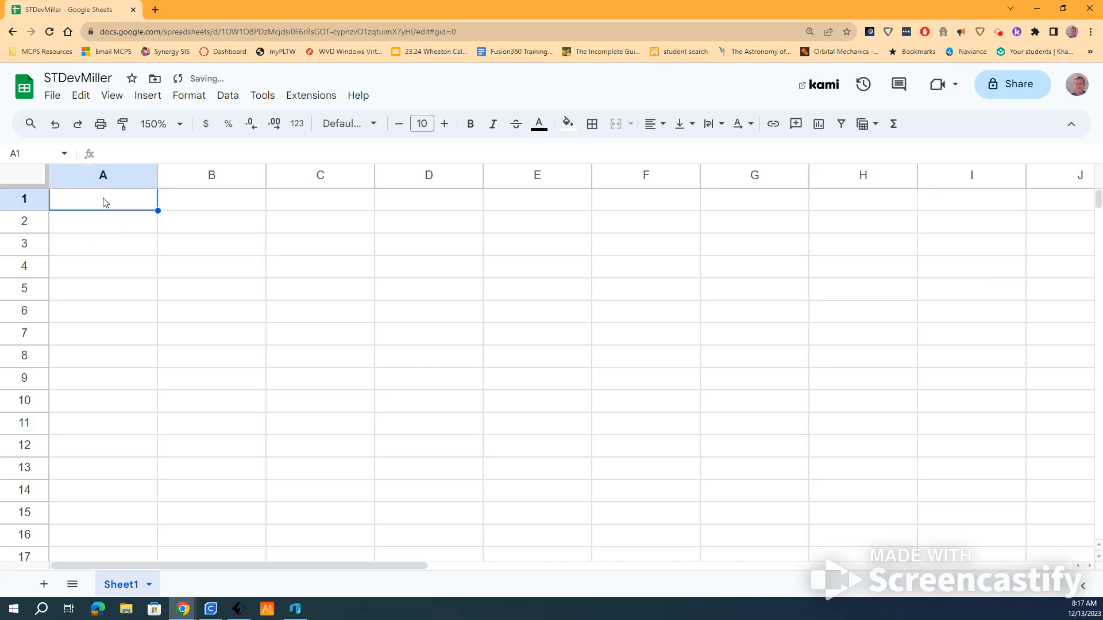
pyautogui.write('Set')
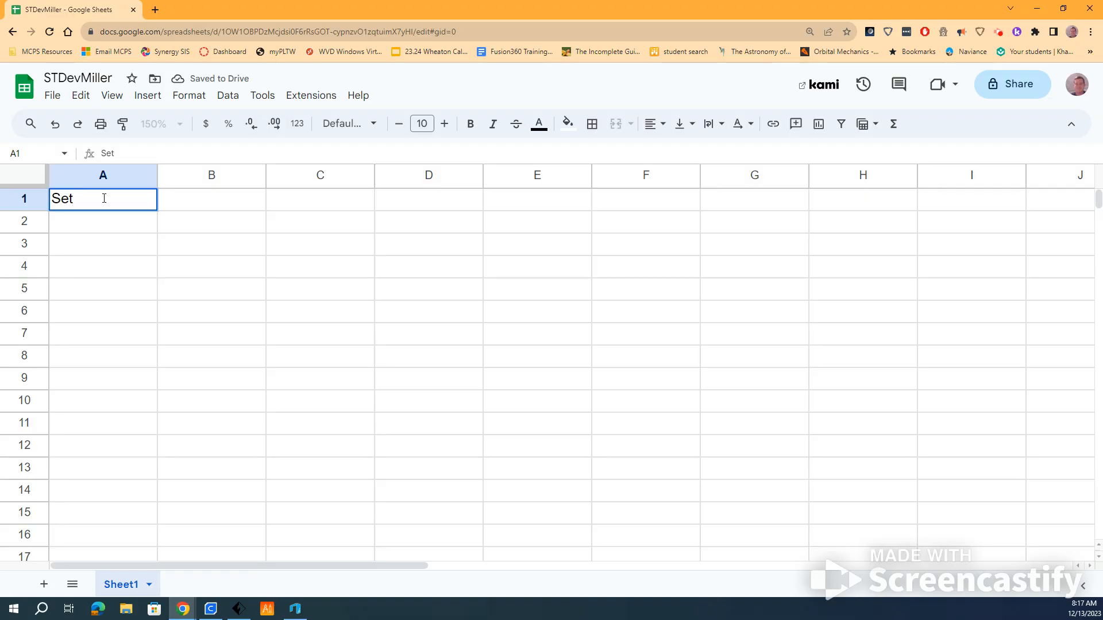
# - Enter the first four data values 10, 12, 12 and 13 in cells B1 through B4
pyautogui.click(202, 208)
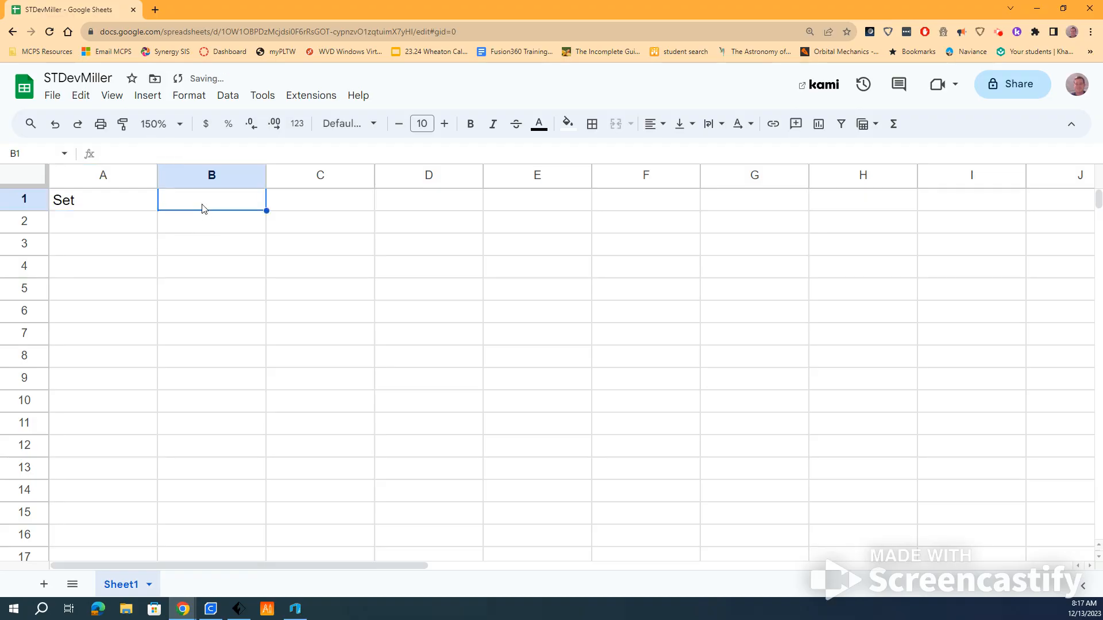
pyautogui.write('10')
pyautogui.press('Return')
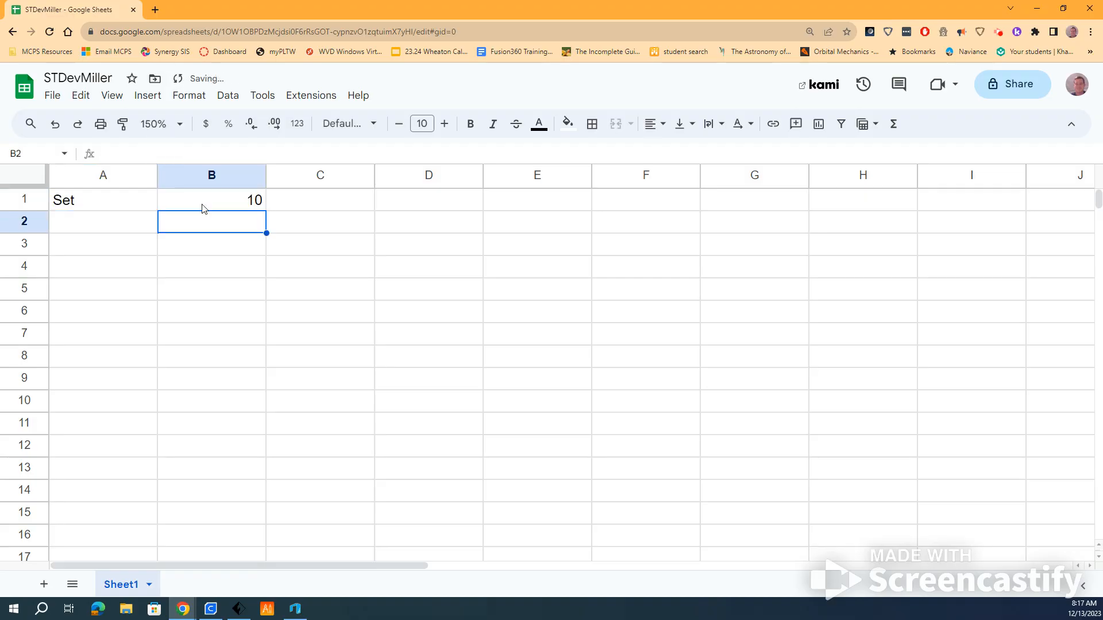
pyautogui.write('12')
pyautogui.press('Return')
pyautogui.press('Return')
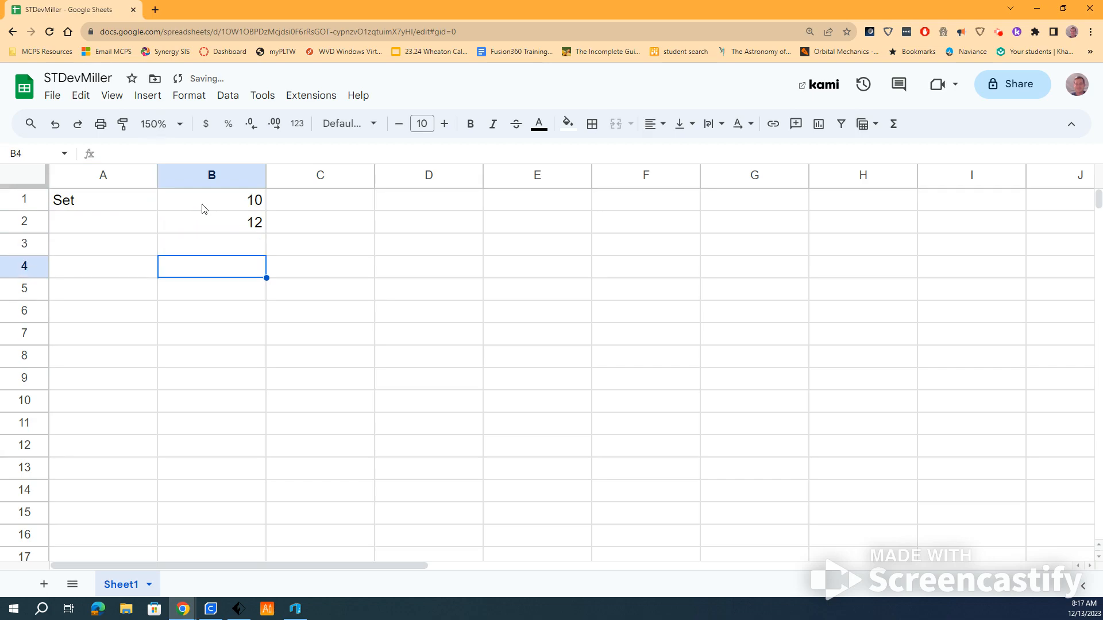
pyautogui.press('Up')
pyautogui.write('12')
pyautogui.press('Return')
pyautogui.write('13')
pyautogui.press('Return')
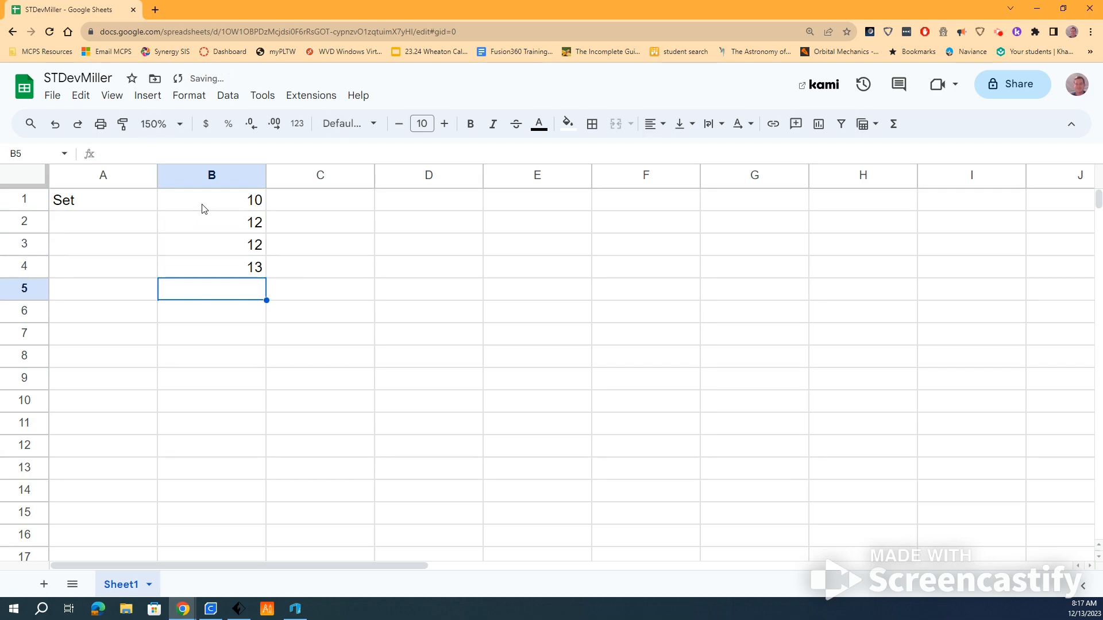
# - Continue the data set with 14, 15, 15, 15, 16 and 17 in cells B5 through B10
pyautogui.write('14')
pyautogui.press('Return')
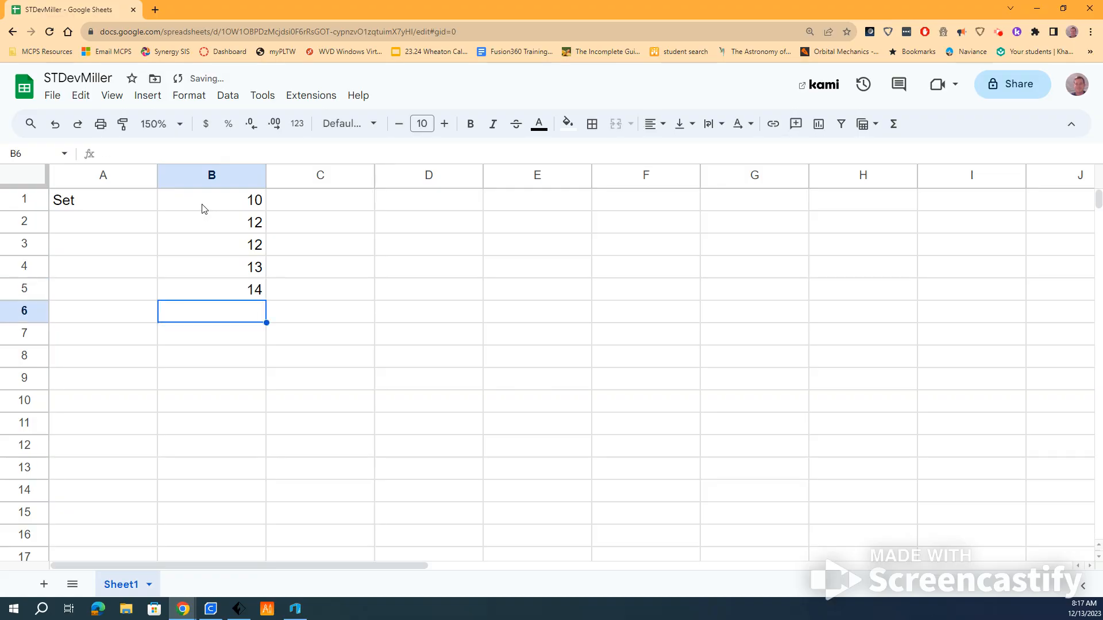
pyautogui.write('15')
pyautogui.press('Return')
pyautogui.write('15')
pyautogui.press('Return')
pyautogui.write('15')
pyautogui.press('Return')
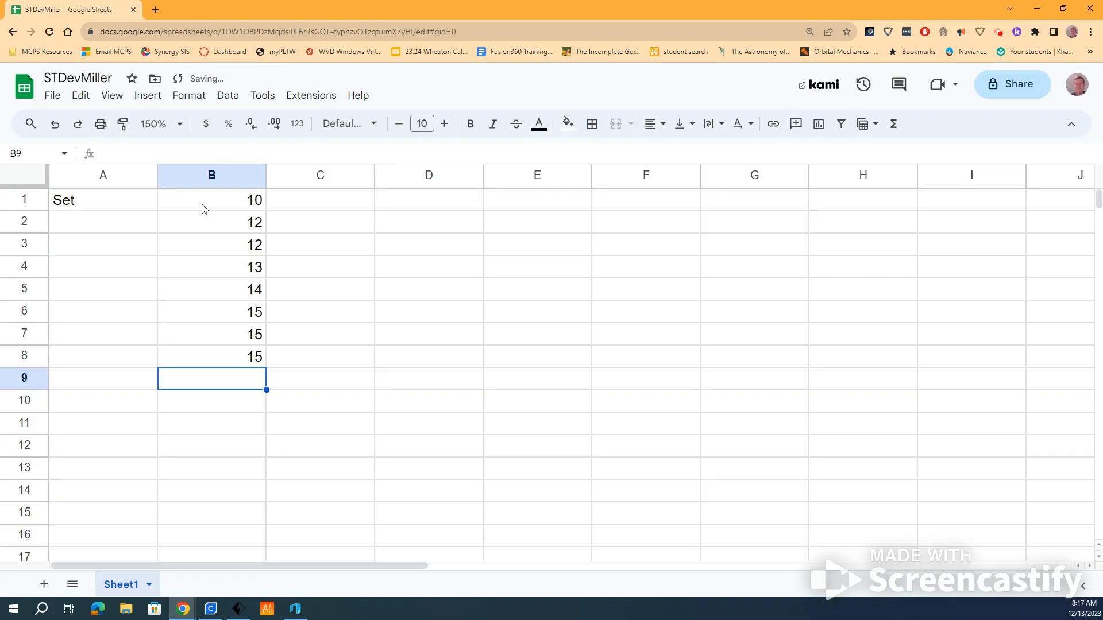
pyautogui.write('16')
pyautogui.press('Return')
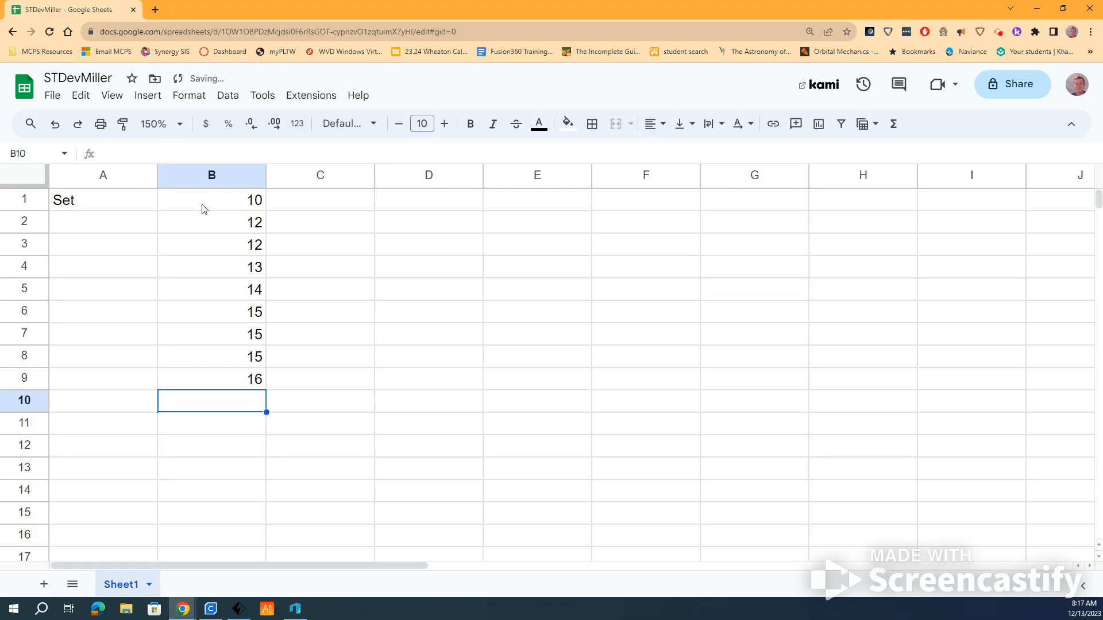
pyautogui.write('17')
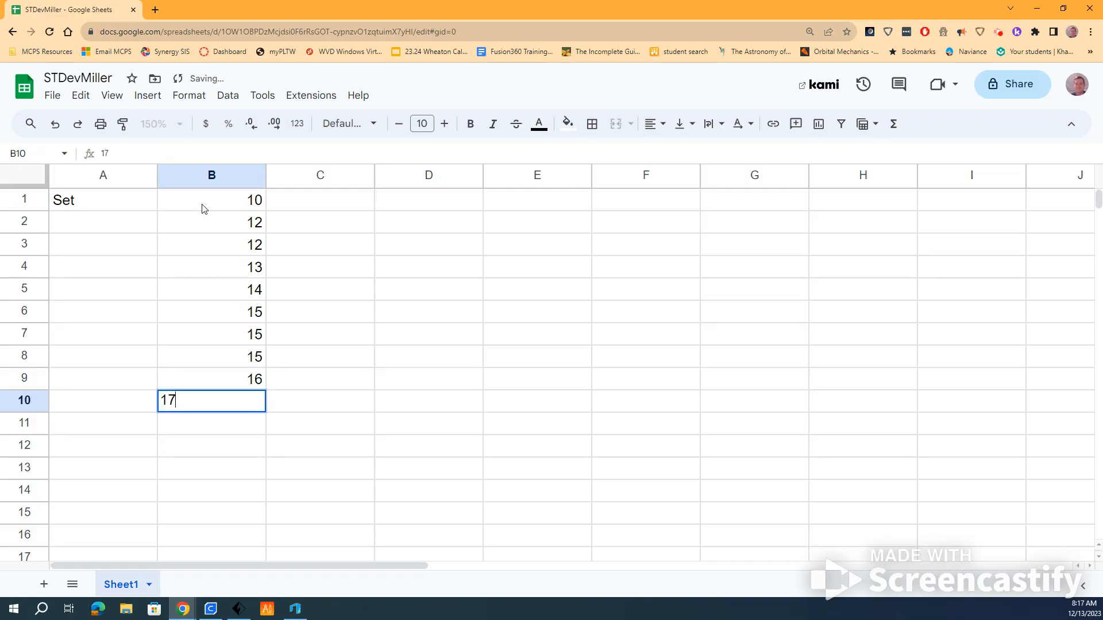
pyautogui.press('Return')
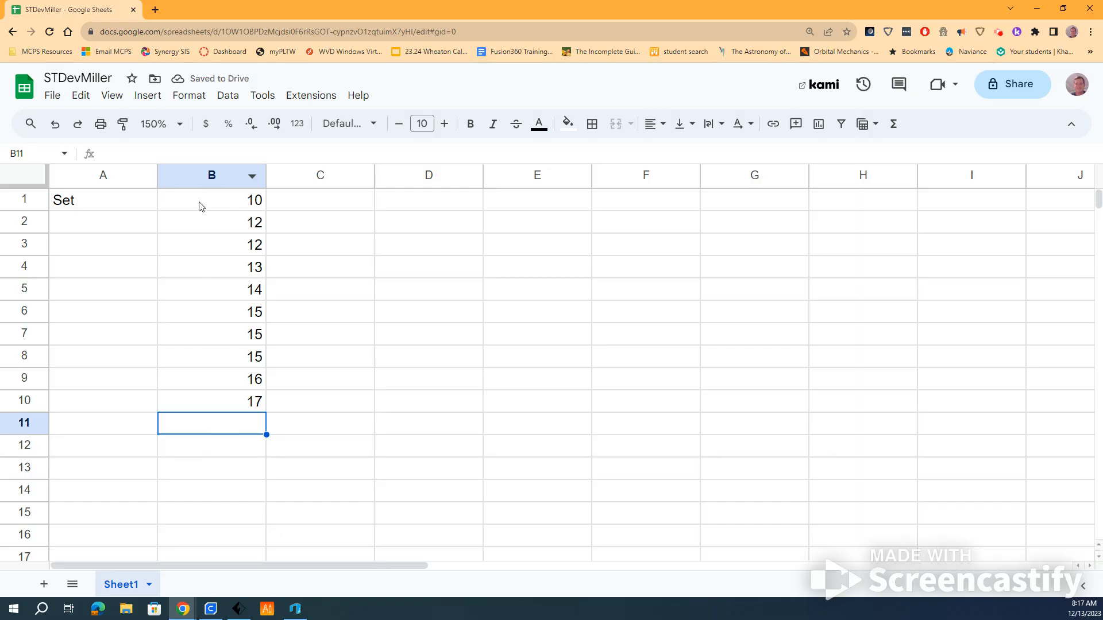
# - Label cell C1 "sum" and calculate the total of all of column B in D1 with the SUM function
pyautogui.click(322, 208)
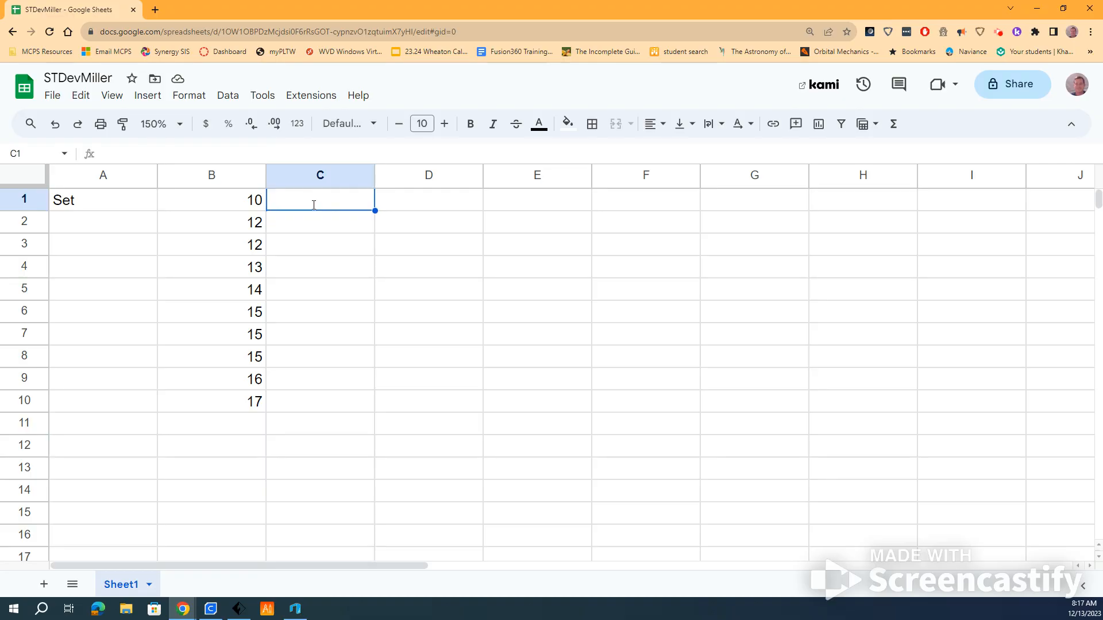
pyautogui.write('sum')
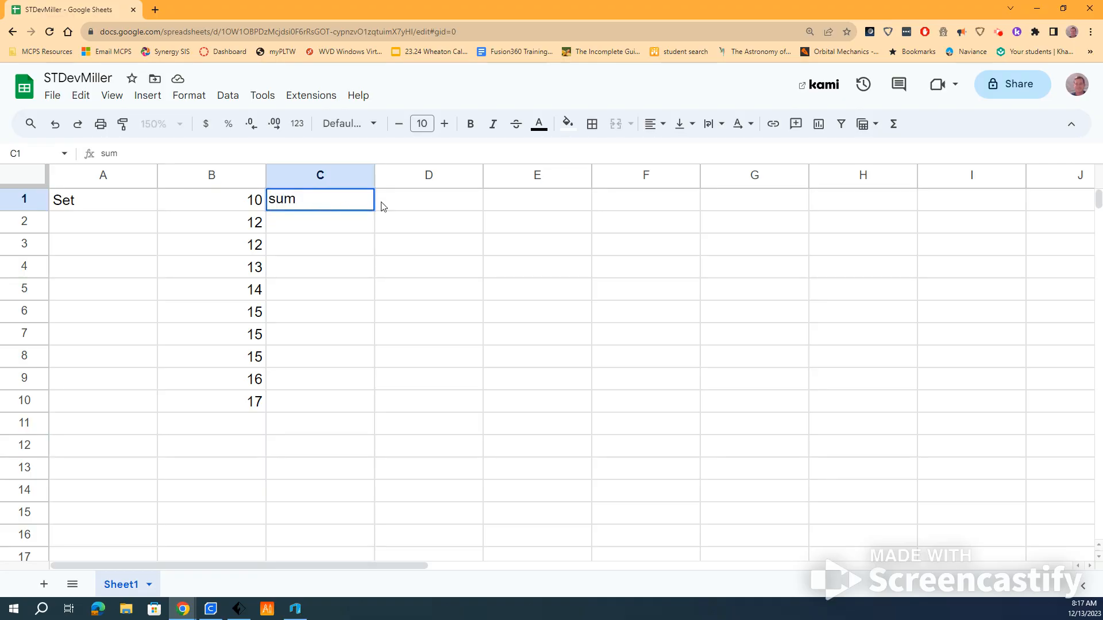
pyautogui.click(402, 203)
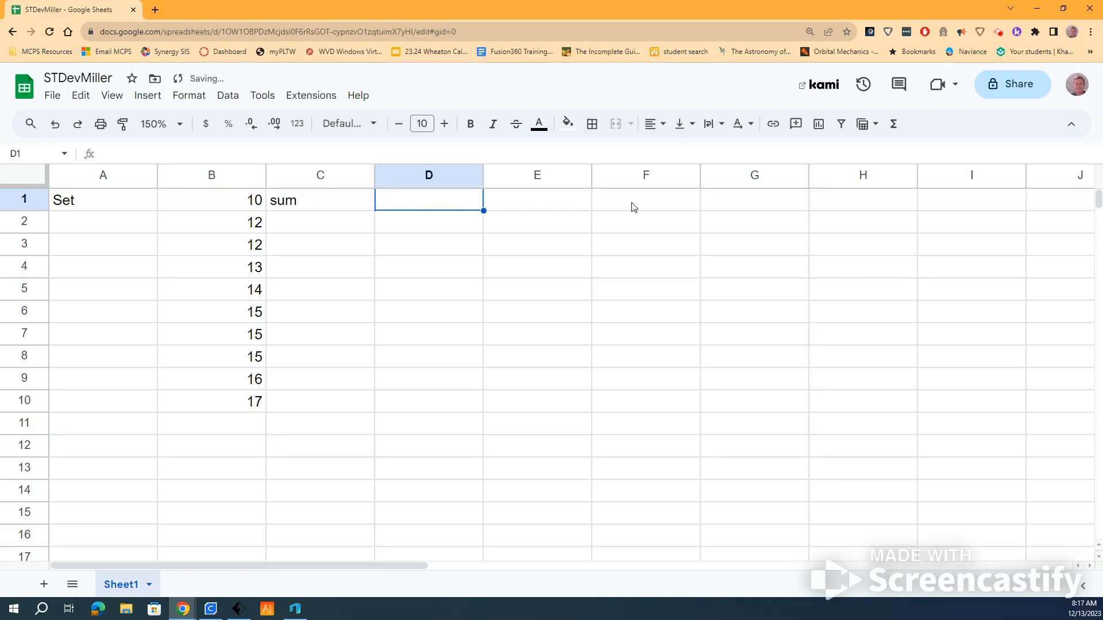
pyautogui.click(897, 130)
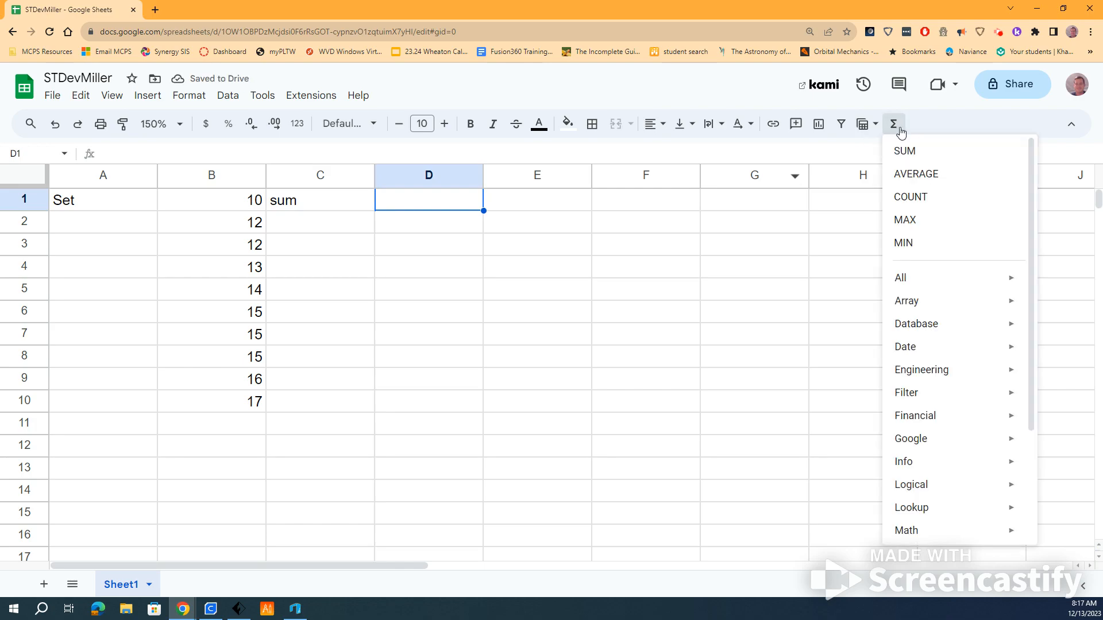
pyautogui.click(905, 152)
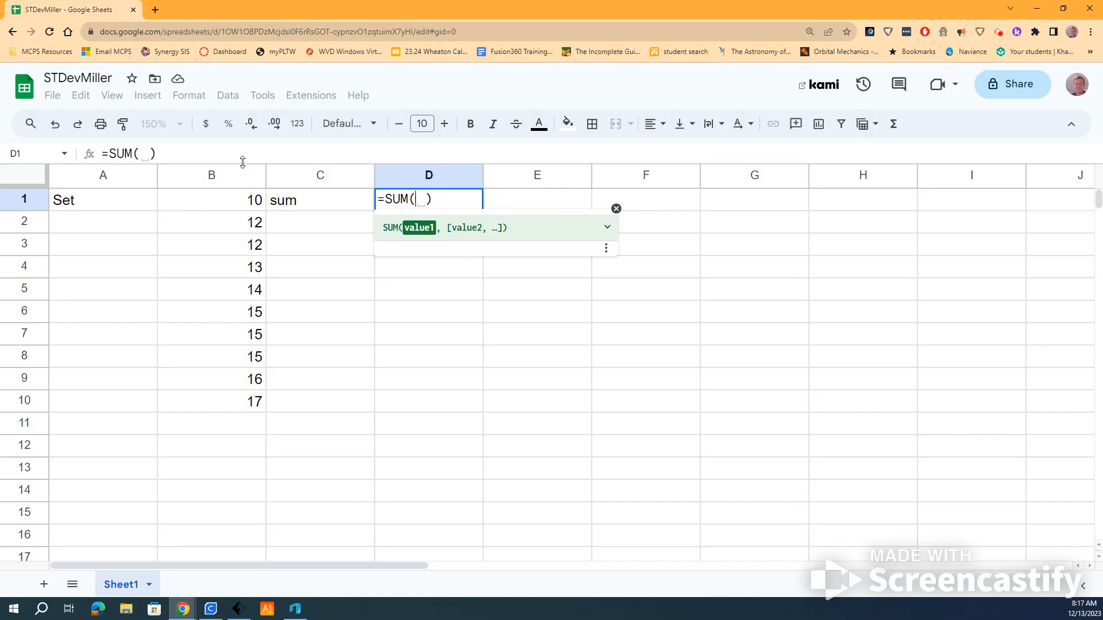
pyautogui.click(215, 176)
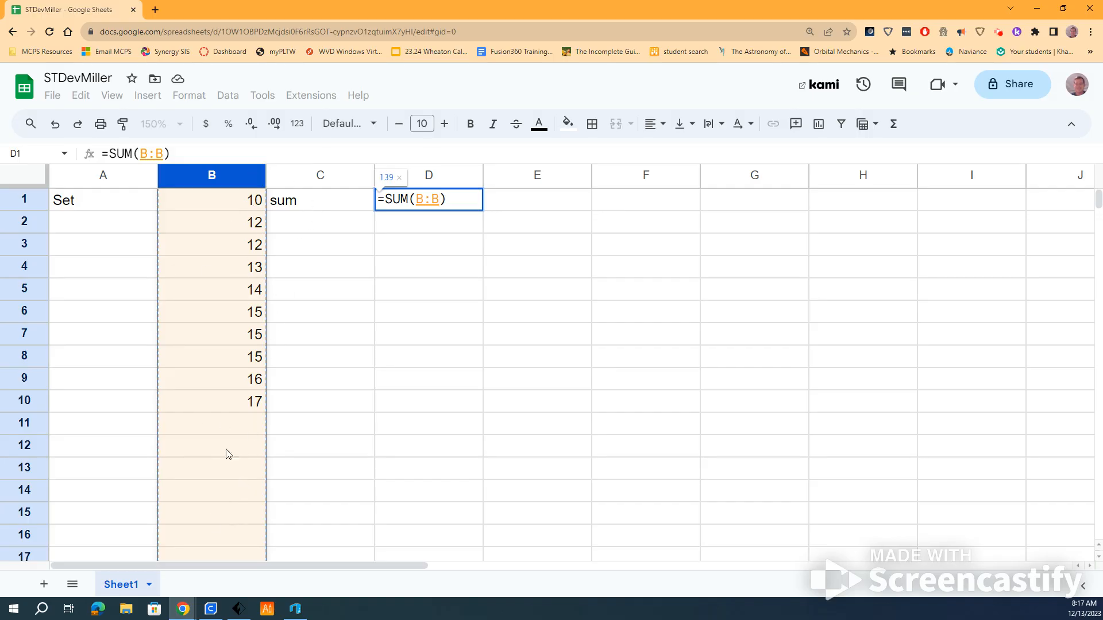
pyautogui.press('Return')
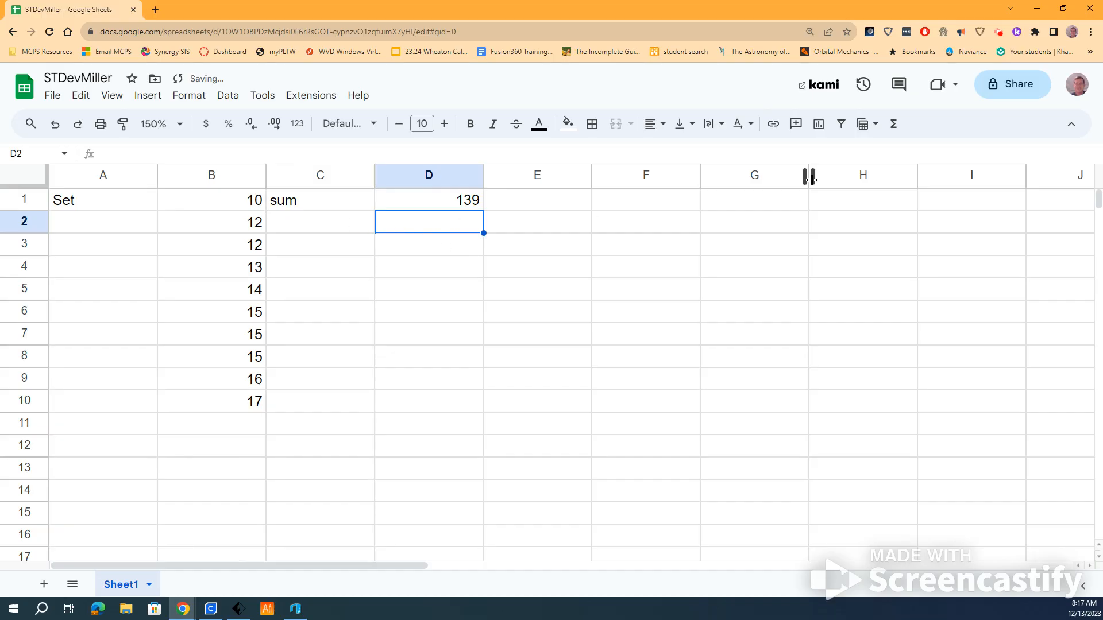
# - Count the values in all of column B in D2 with the COUNT function and label C2 "N"
pyautogui.click(894, 124)
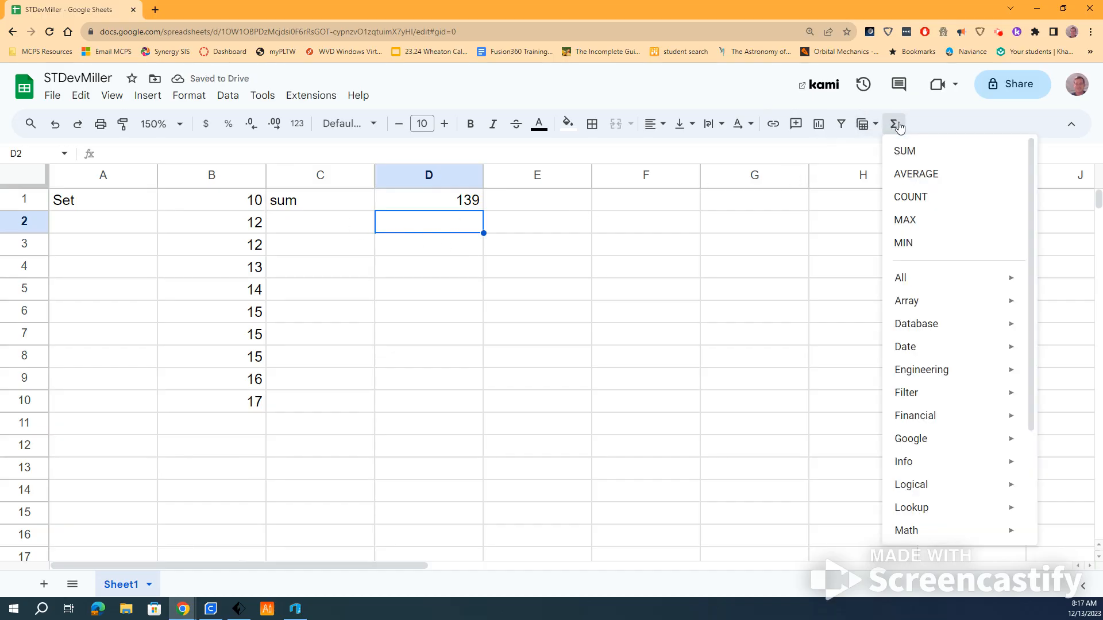
pyautogui.click(897, 197)
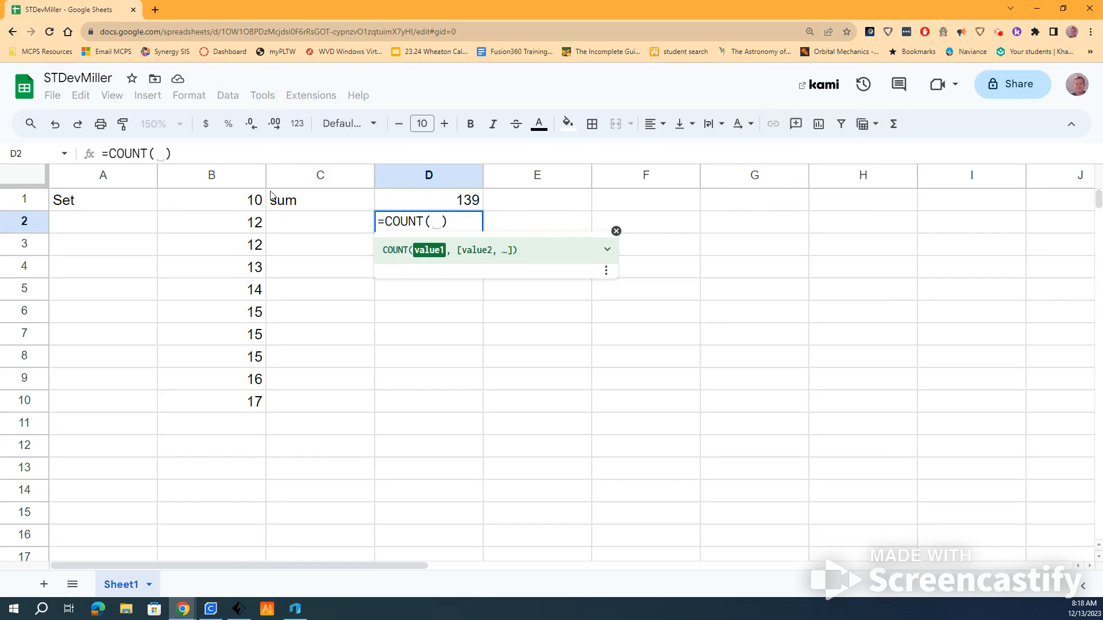
pyautogui.click(214, 184)
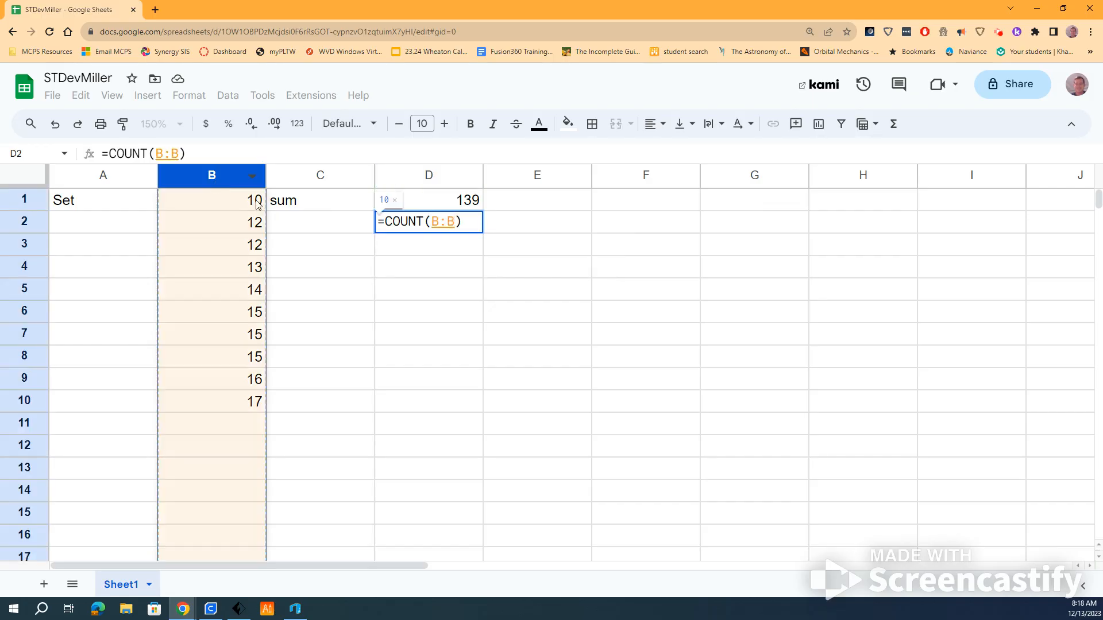
pyautogui.press('Return')
pyautogui.click(303, 226)
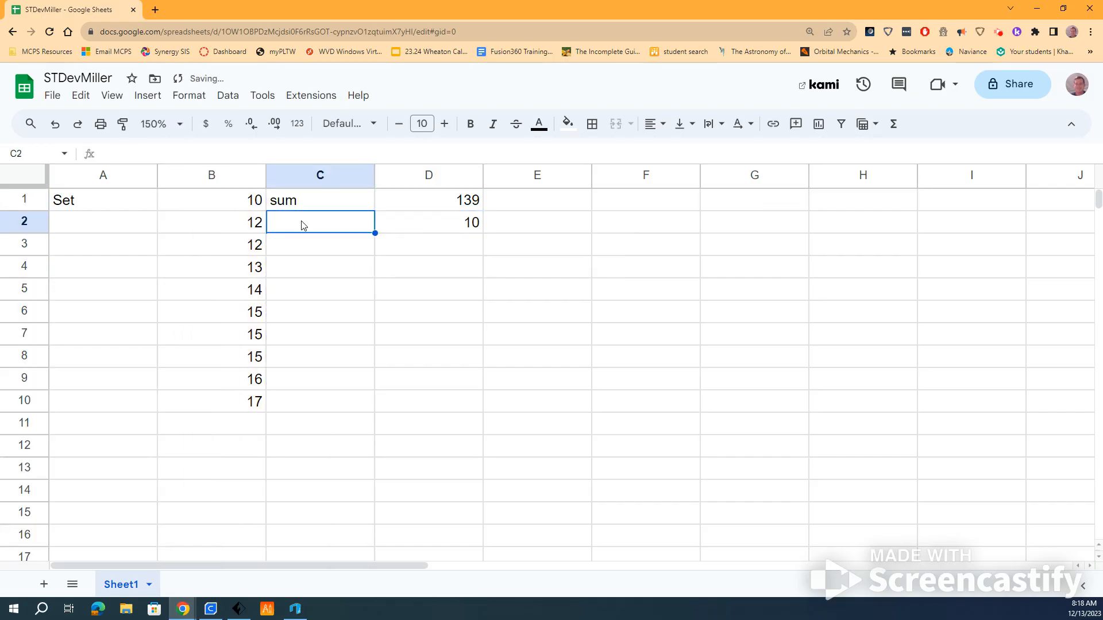
pyautogui.write('N')
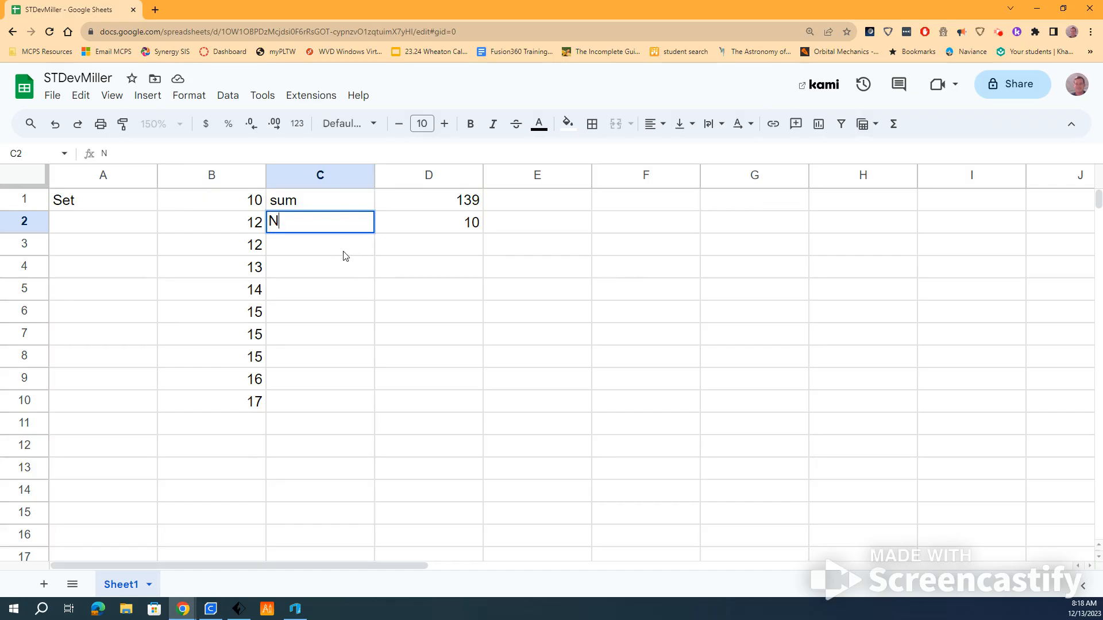
pyautogui.press('Return')
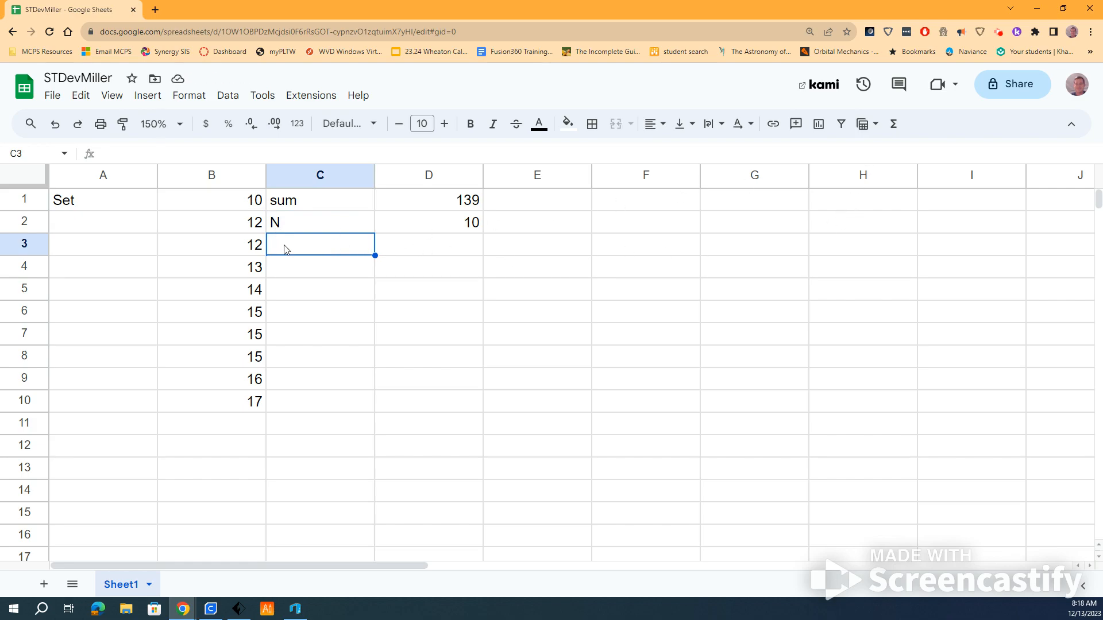
# - Label cell C3 "Mean Calc" and calculate the mean in D3 by dividing the sum in D1 by the count in D2
pyautogui.write('M')
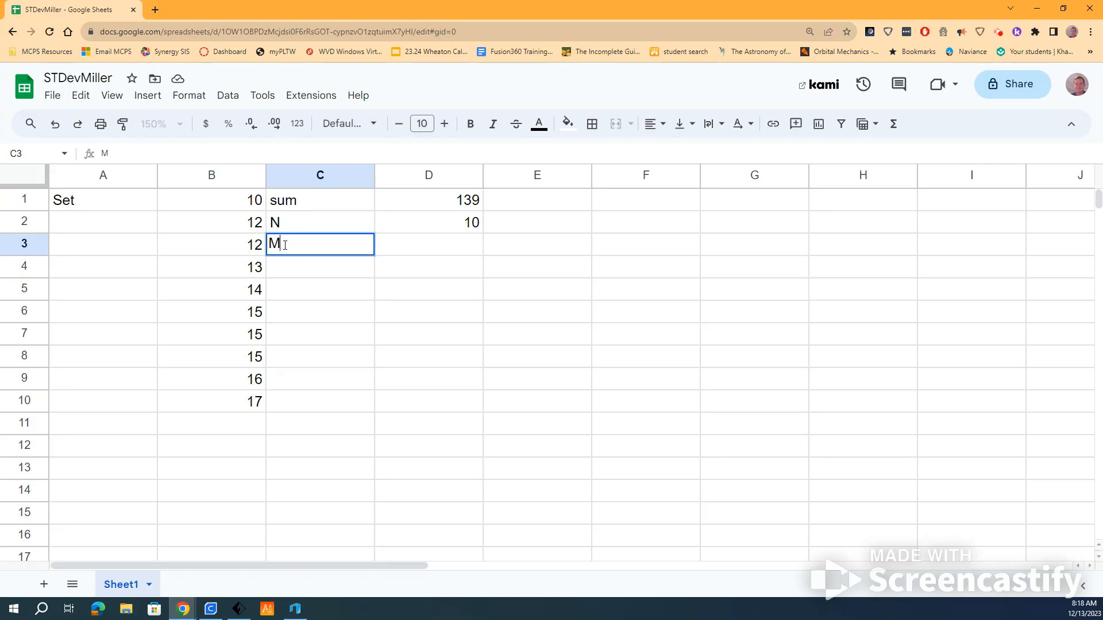
pyautogui.write('ean Calc')
pyautogui.click(425, 252)
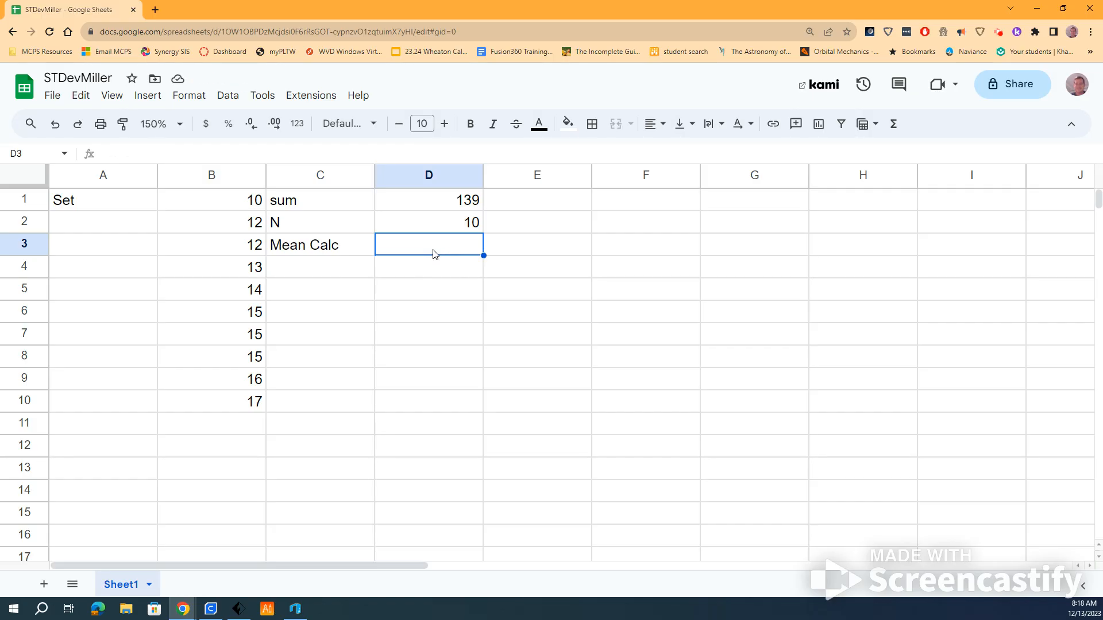
pyautogui.write('=')
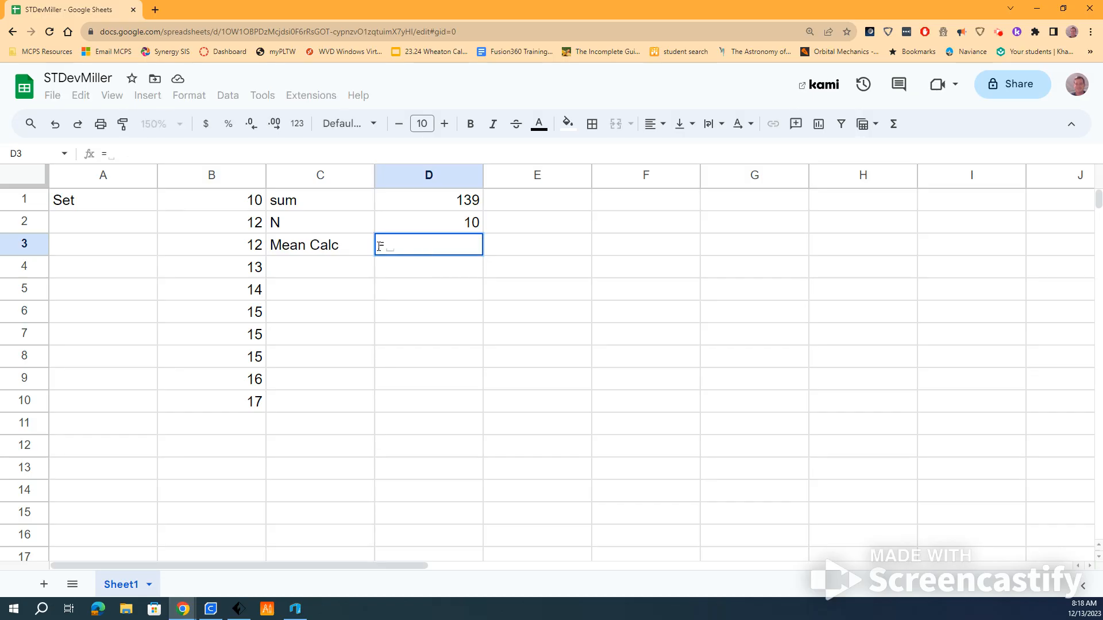
pyautogui.click(463, 202)
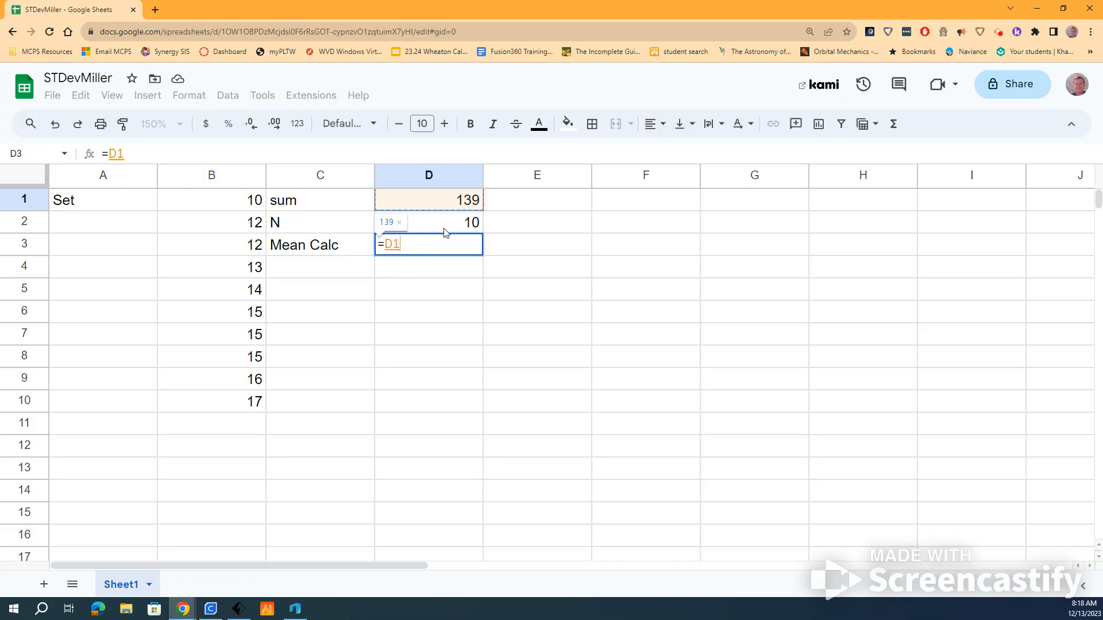
pyautogui.write('/')
pyautogui.click(463, 230)
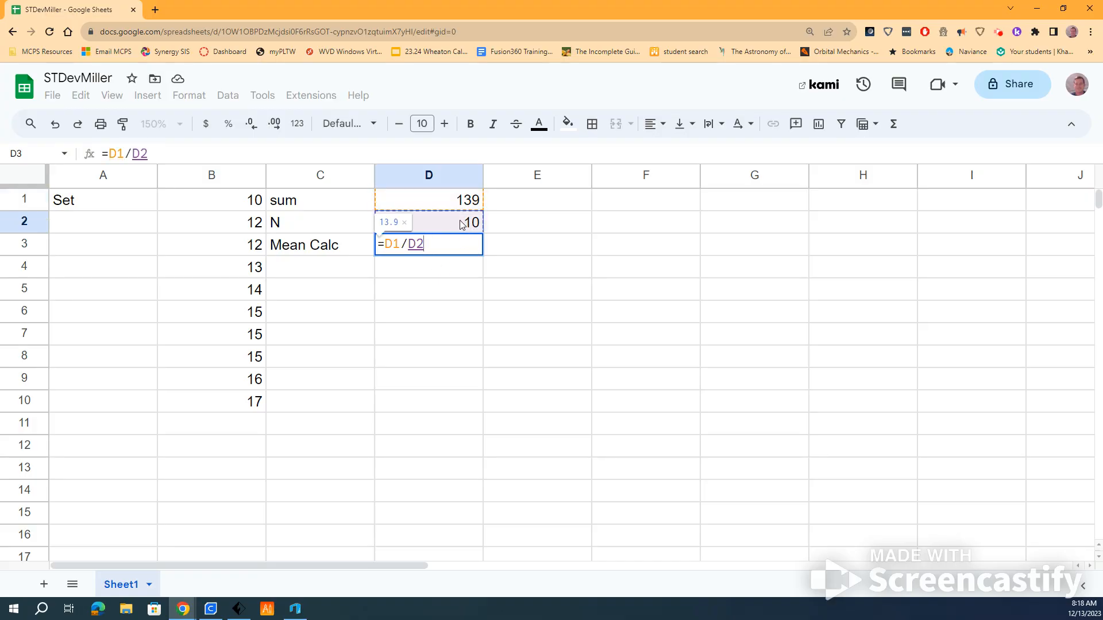
pyautogui.press('Return')
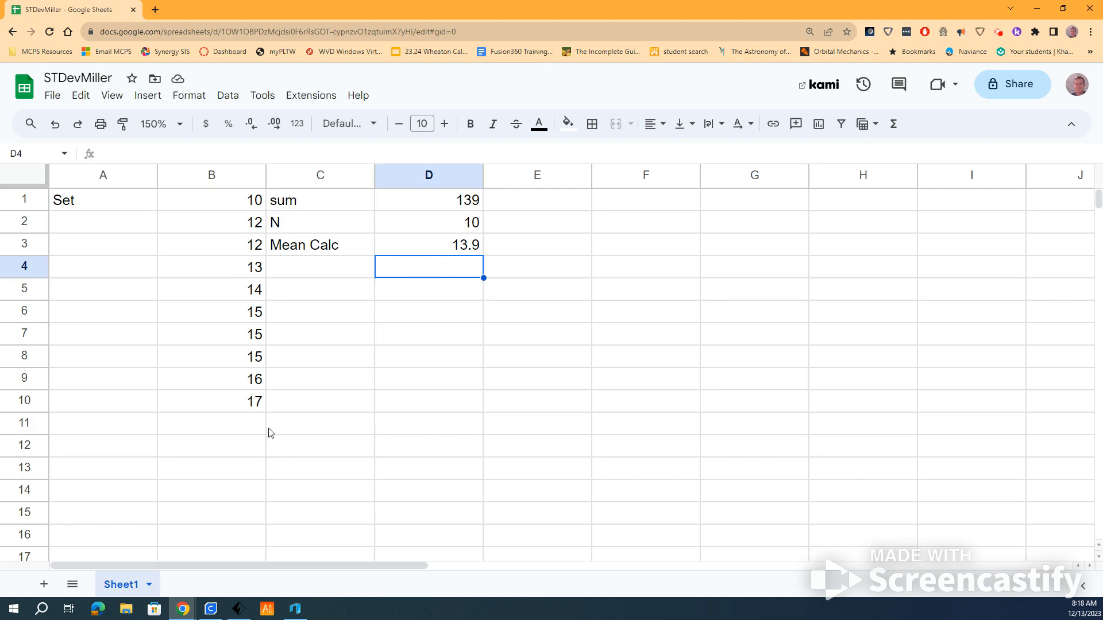
# - Change the last data value in cell B10 to 18
pyautogui.doubleClick(253, 402)
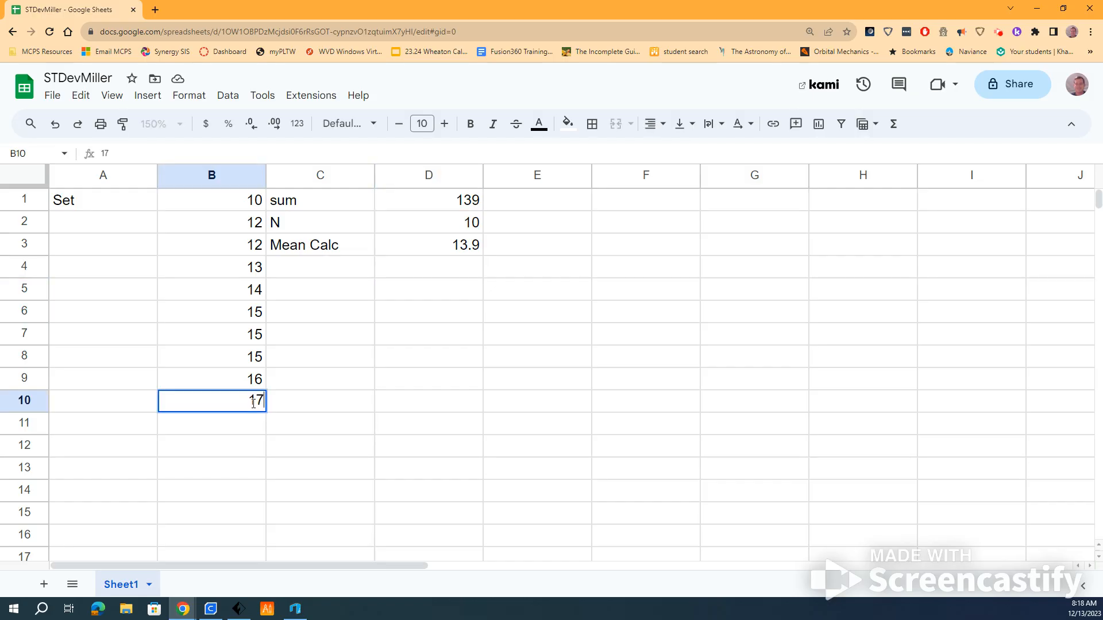
pyautogui.write('18')
pyautogui.press('BackSpace')
pyautogui.press('BackSpace')
pyautogui.press('BackSpace')
pyautogui.press('BackSpace')
pyautogui.write('18')
pyautogui.press('Return')
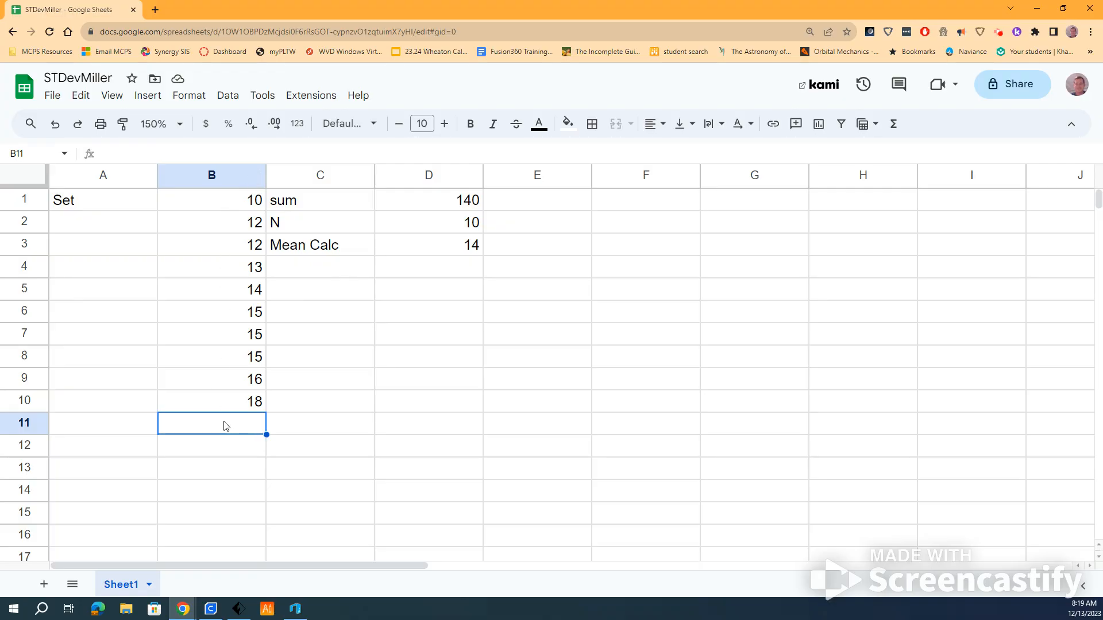
# - Add 22 as an extra data value in cell B11
pyautogui.write('22')
pyautogui.press('Return')
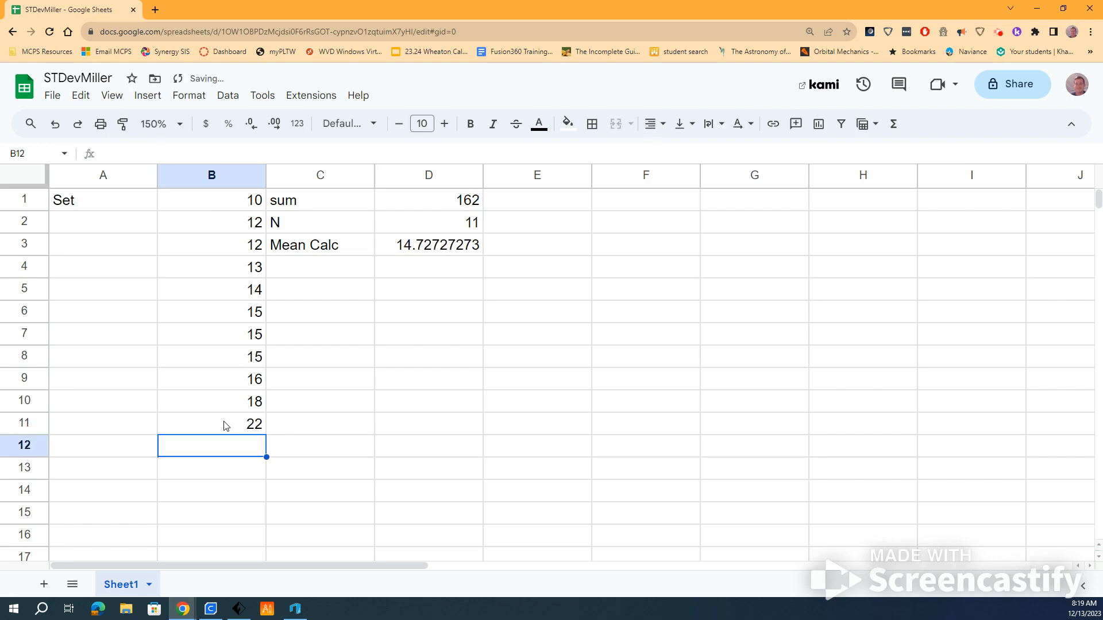
pyautogui.click(251, 429)
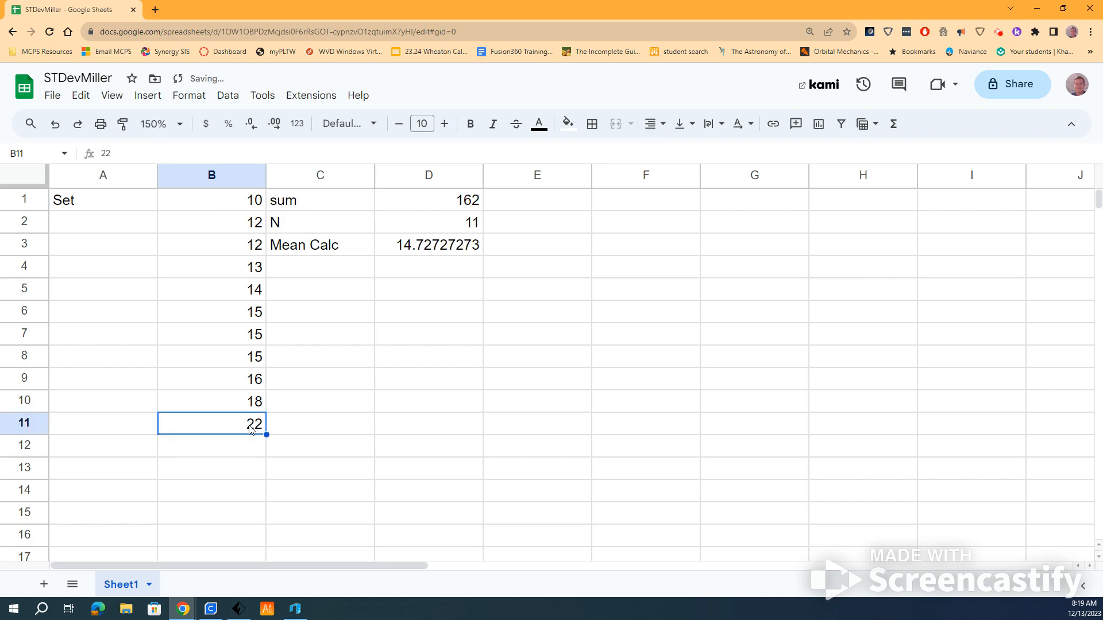
# - Sort the sheet by column B from Z to A, and sort it back from A to Z
pyautogui.click(253, 181)
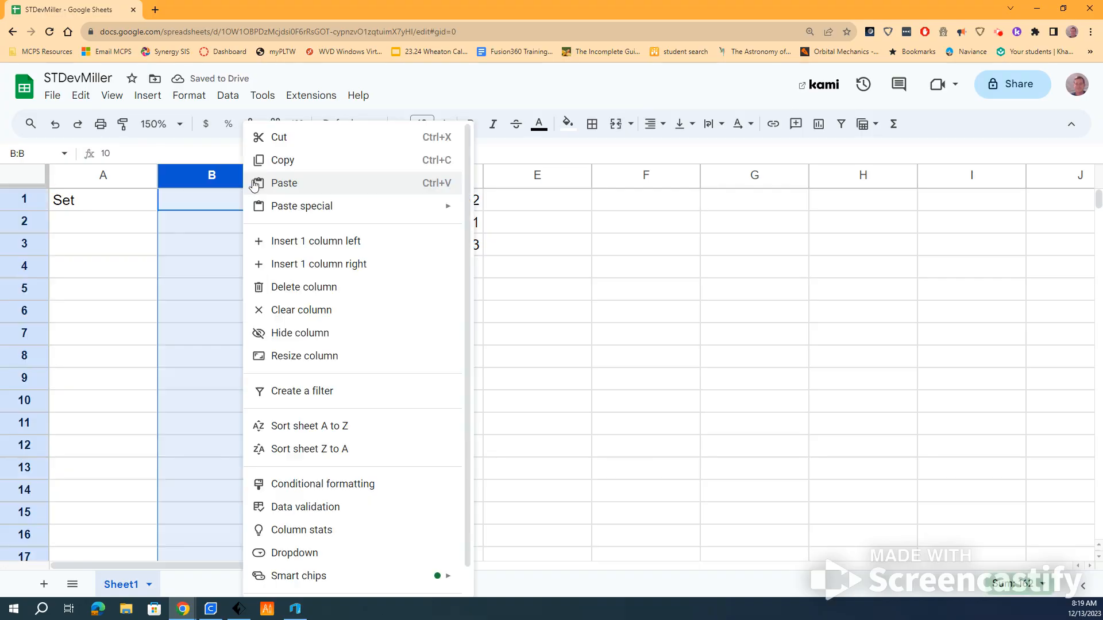
pyautogui.click(212, 177)
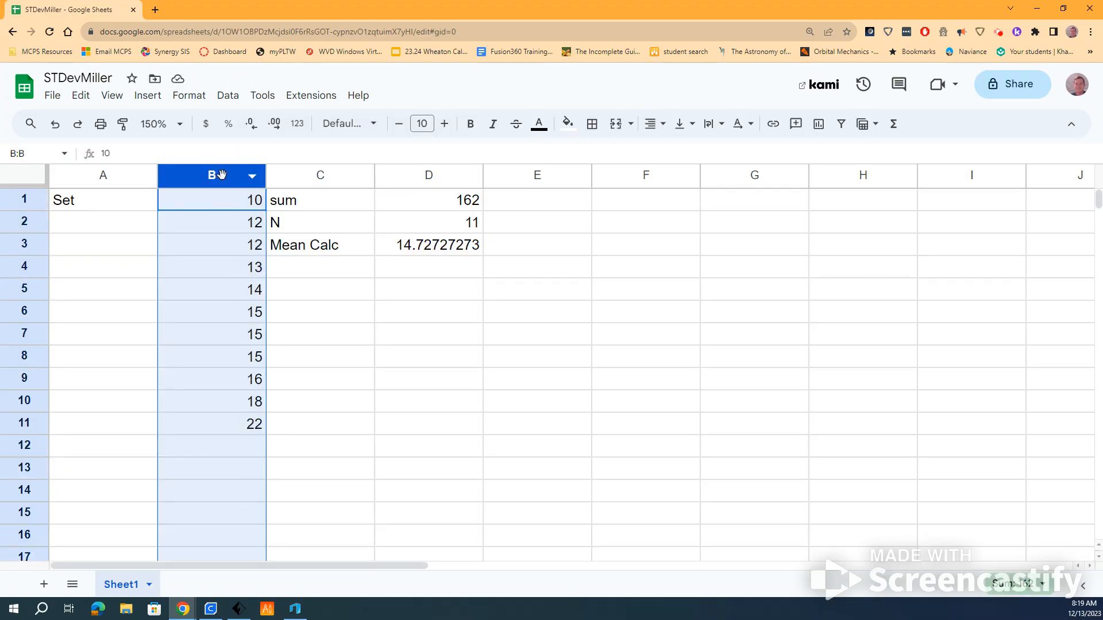
pyautogui.click(254, 179)
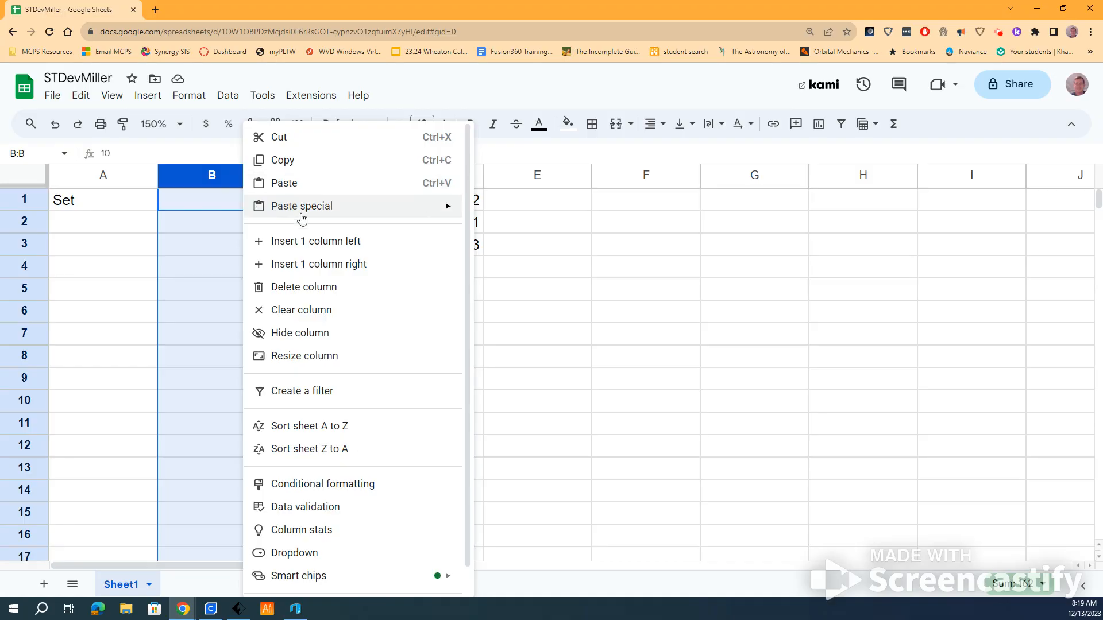
pyautogui.click(330, 451)
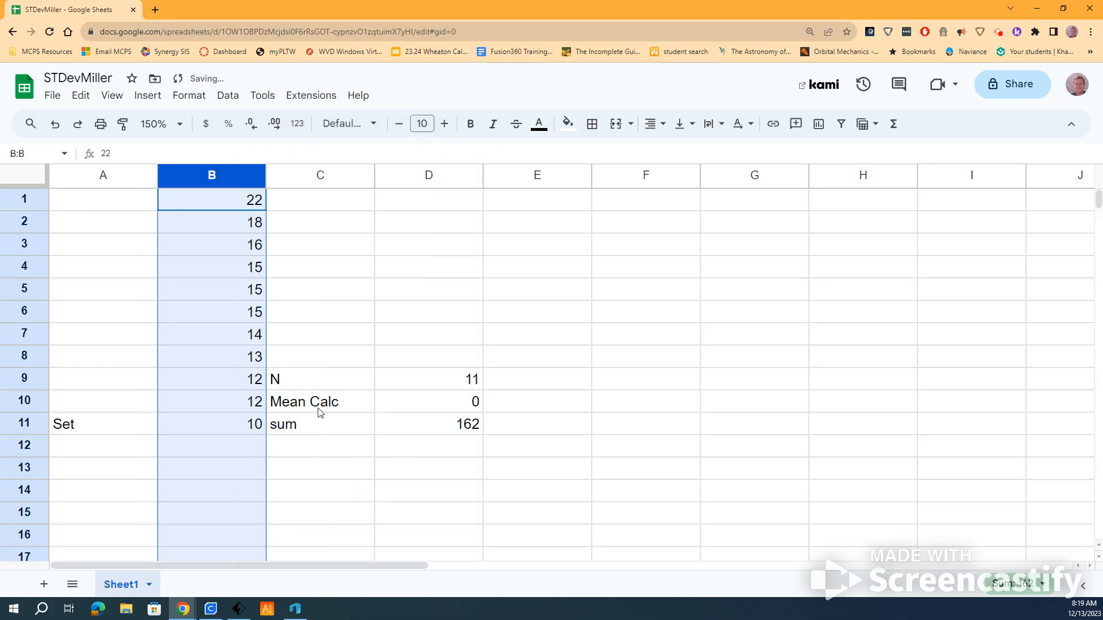
pyautogui.click(251, 176)
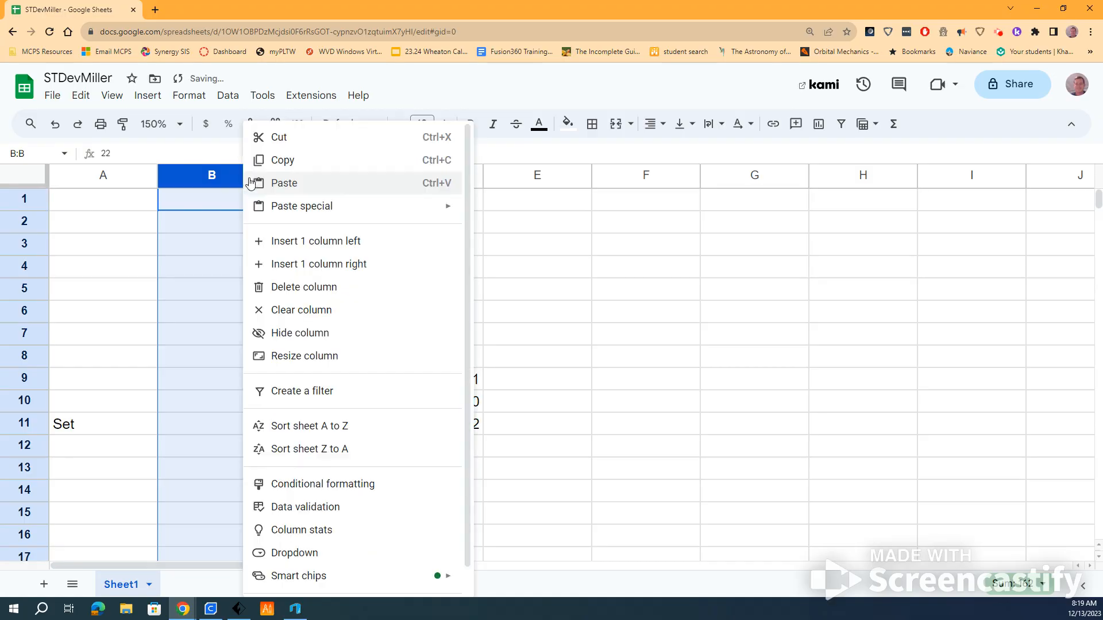
pyautogui.click(322, 425)
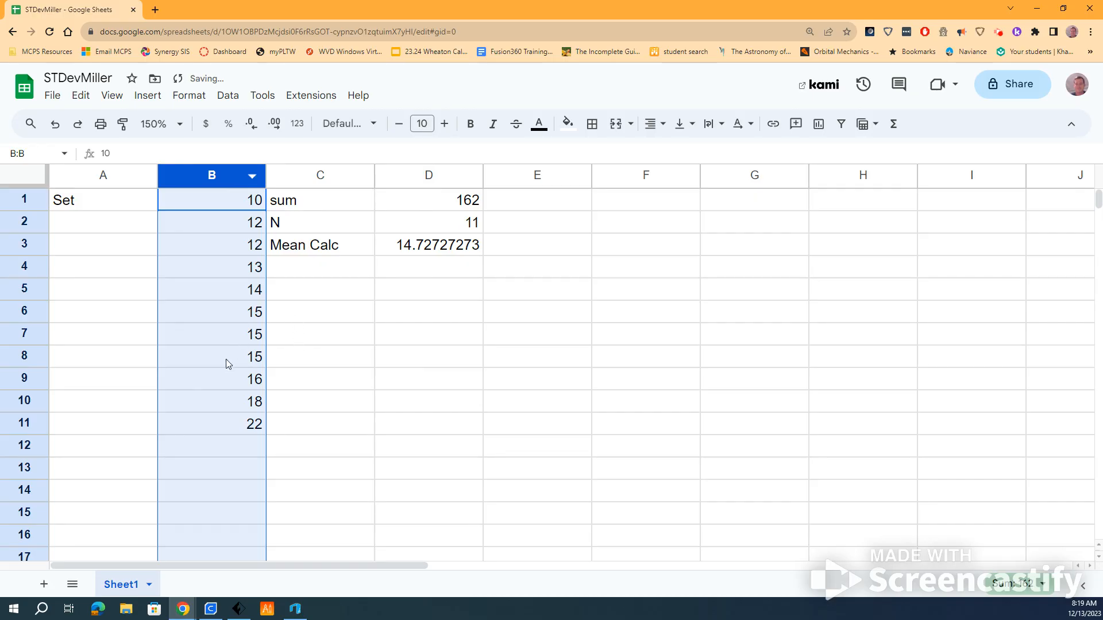
# - Delete the extra data value from cell B11
pyautogui.click(224, 425)
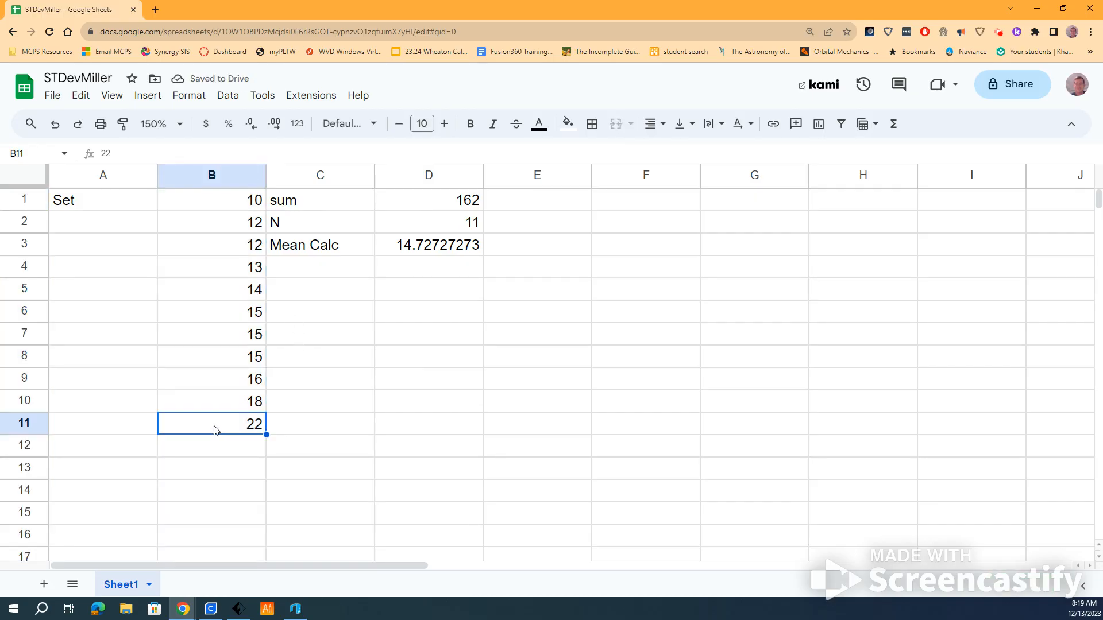
pyautogui.press('Delete')
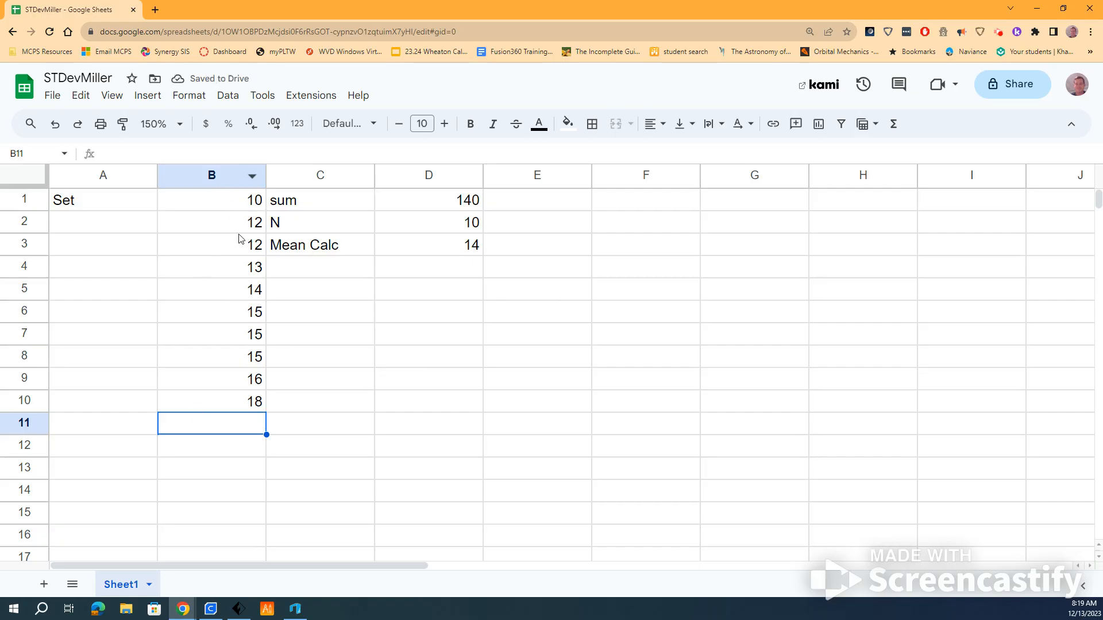
# - Calculate the mean of all of column B in cell C4 with the AVERAGE function
pyautogui.click(303, 274)
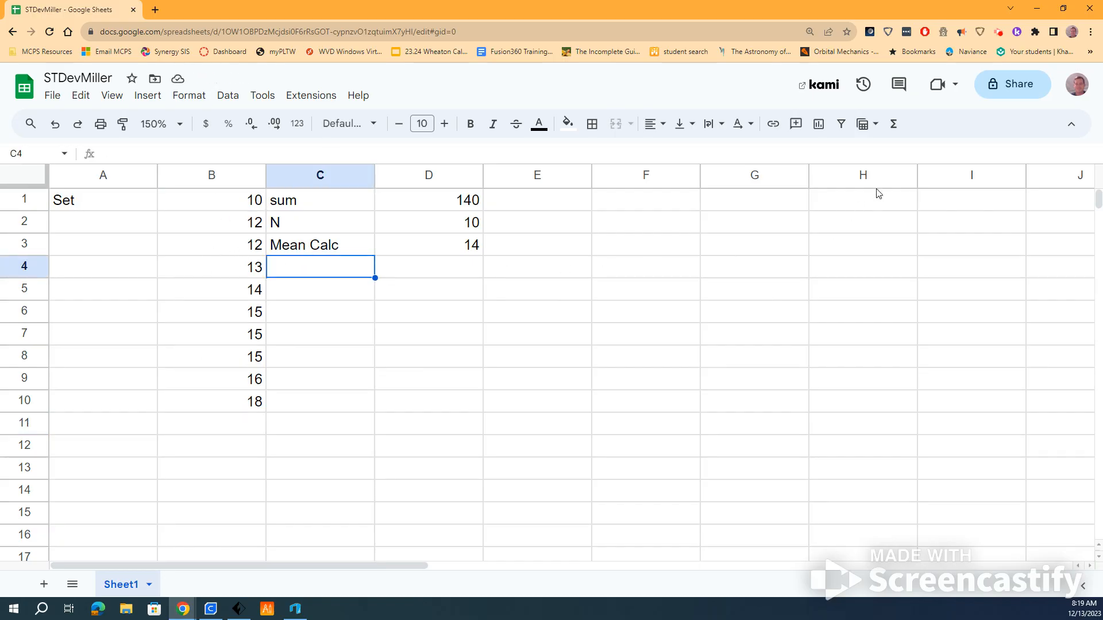
pyautogui.click(894, 125)
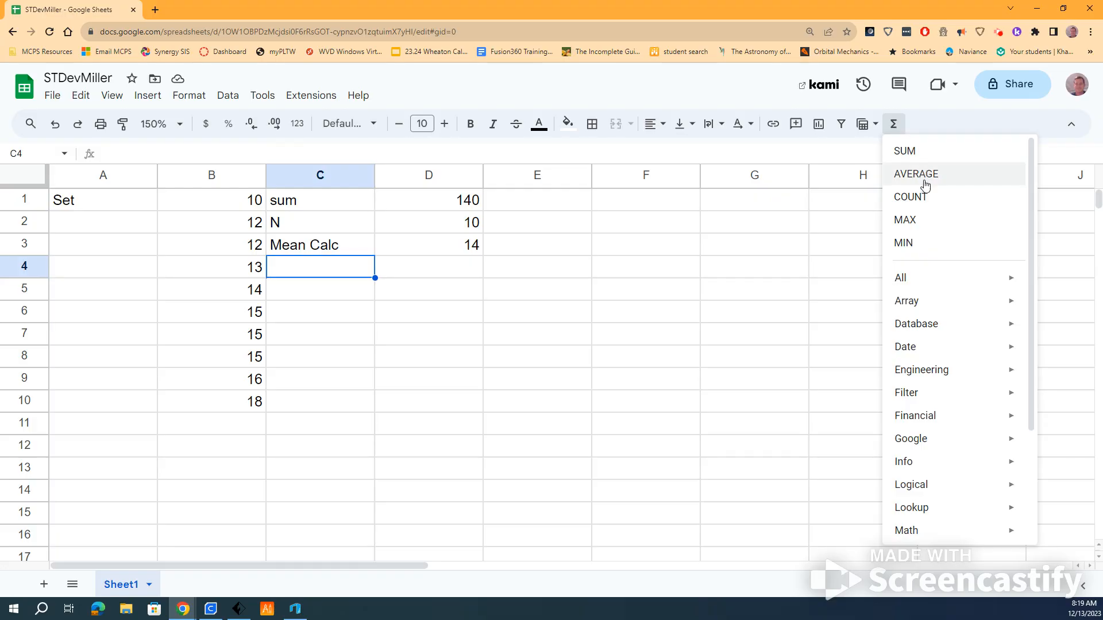
pyautogui.click(924, 180)
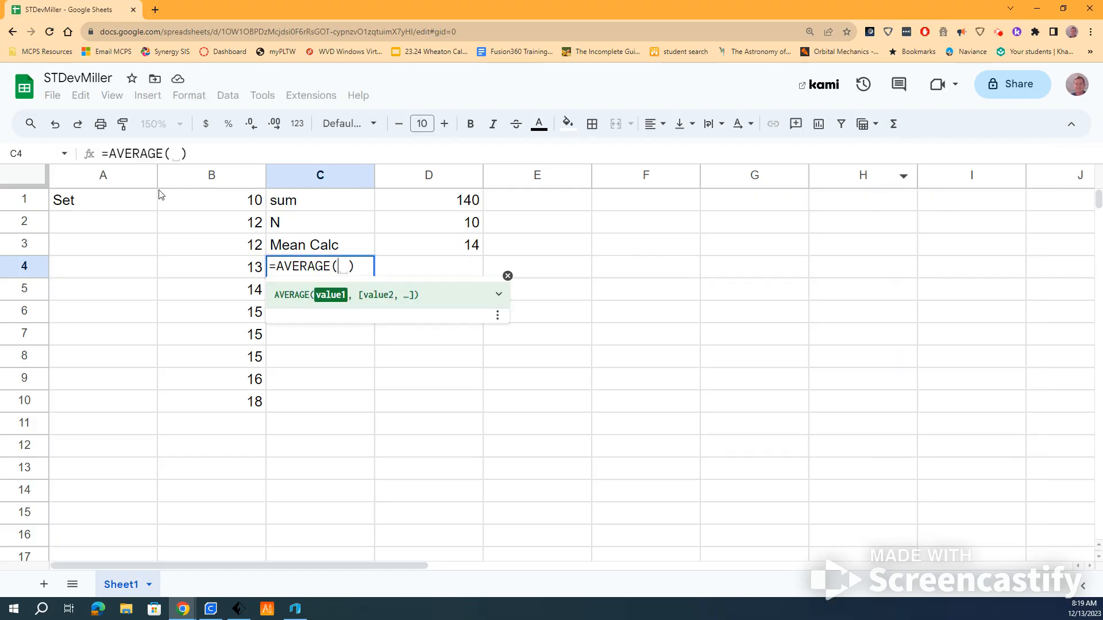
pyautogui.click(197, 183)
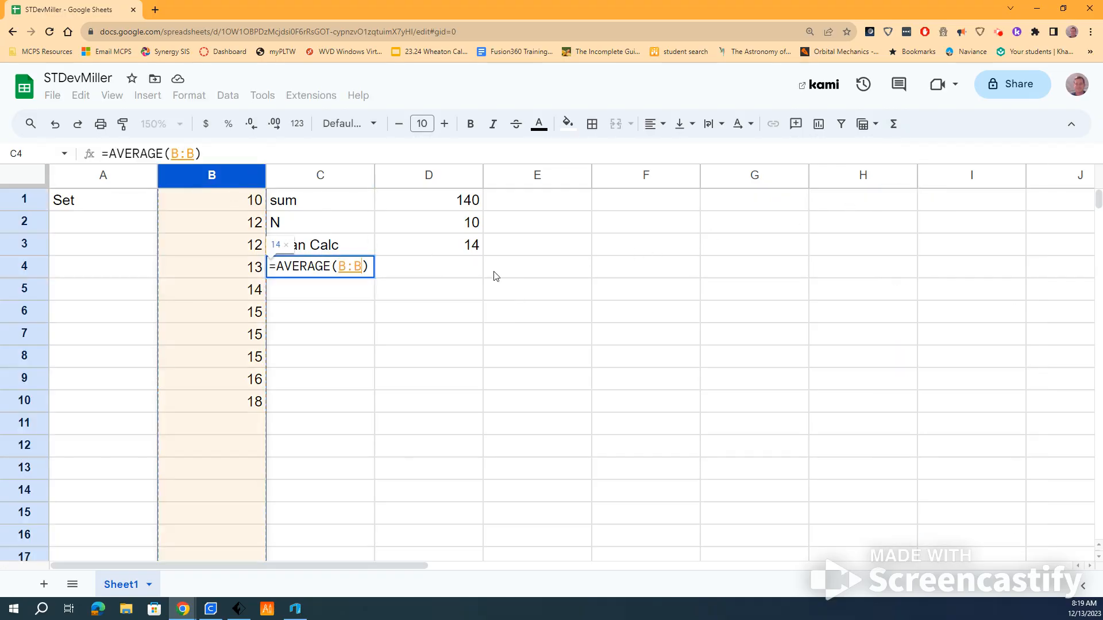
pyautogui.press('Return')
# - Move the AVERAGE formula from cell C4 to D4
pyautogui.click(332, 268)
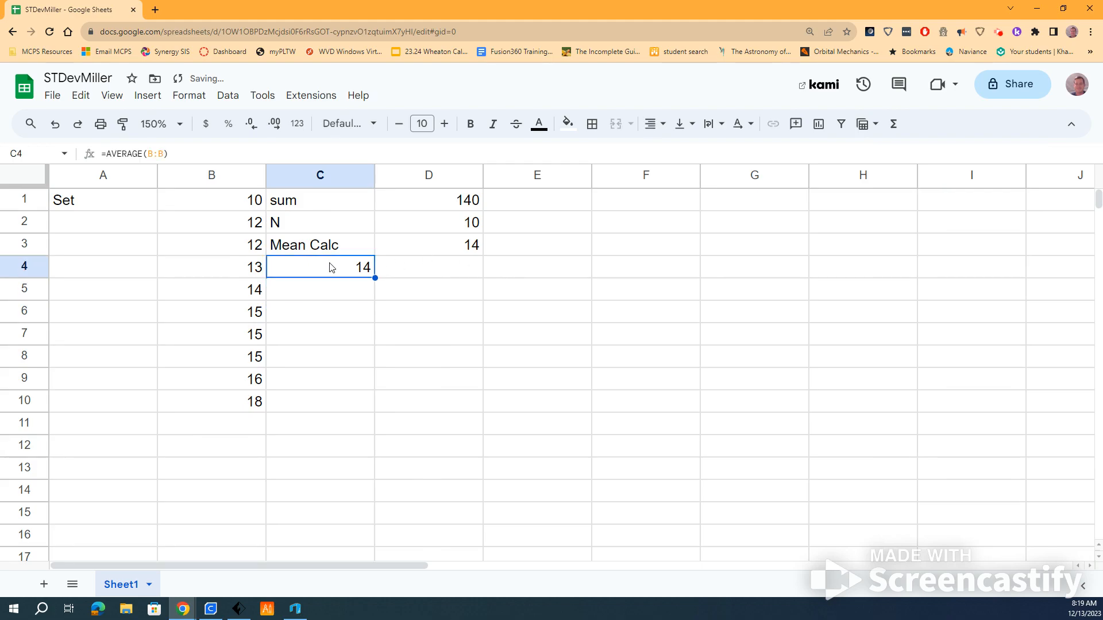
pyautogui.hotkey('ctrl', 'c')
pyautogui.click(403, 271)
pyautogui.hotkey('ctrl', 'v')
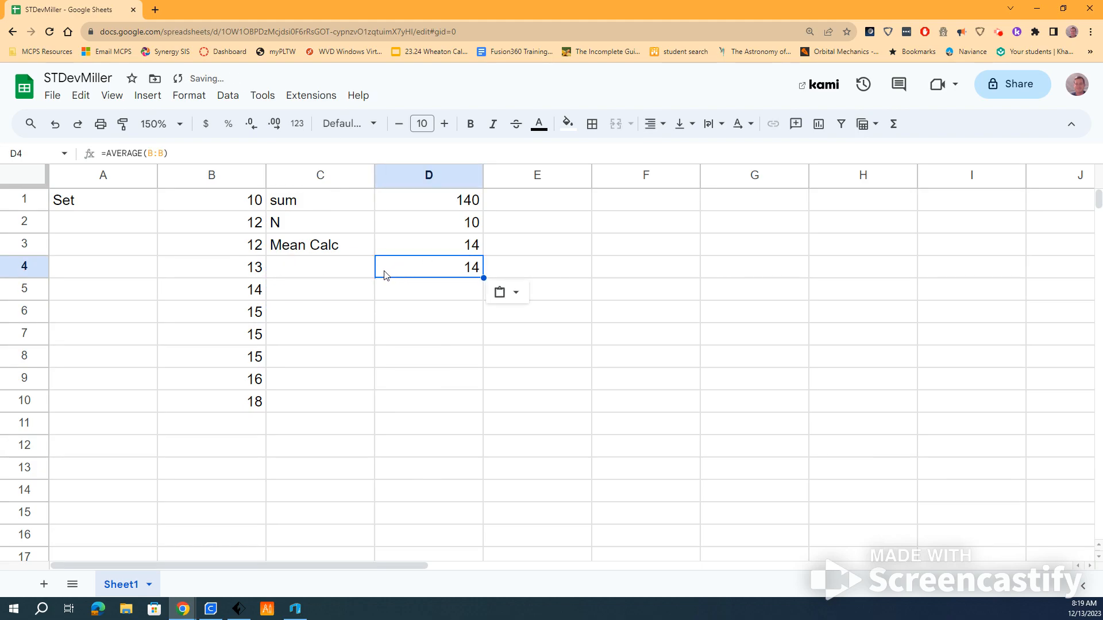
# - Label cell C4 with an italic "u" as the symbol for the mean
pyautogui.click(351, 274)
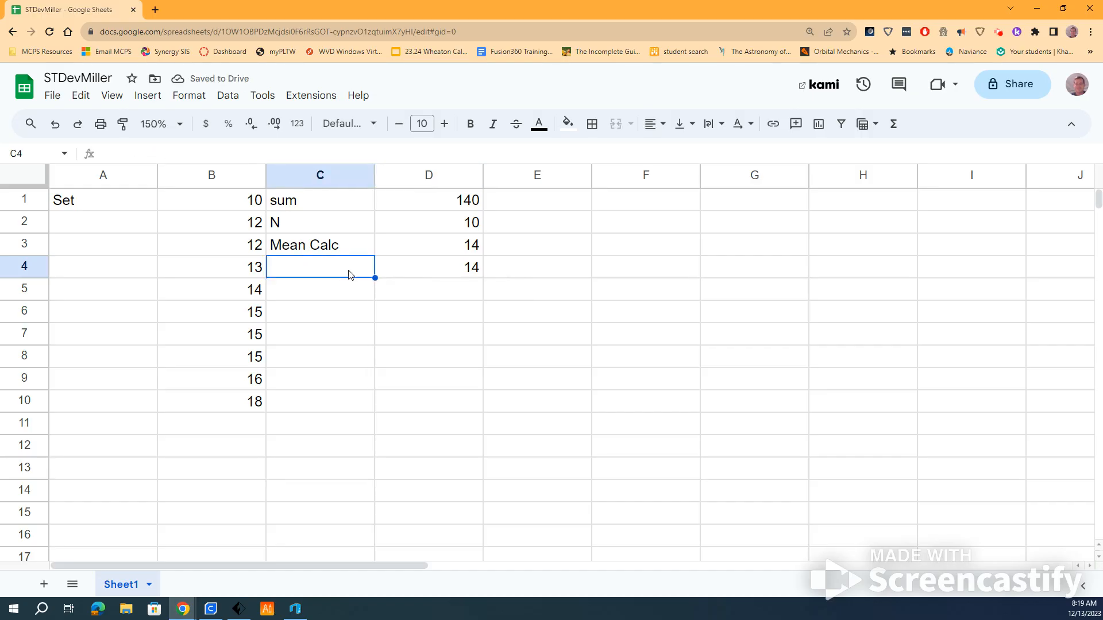
pyautogui.write('u')
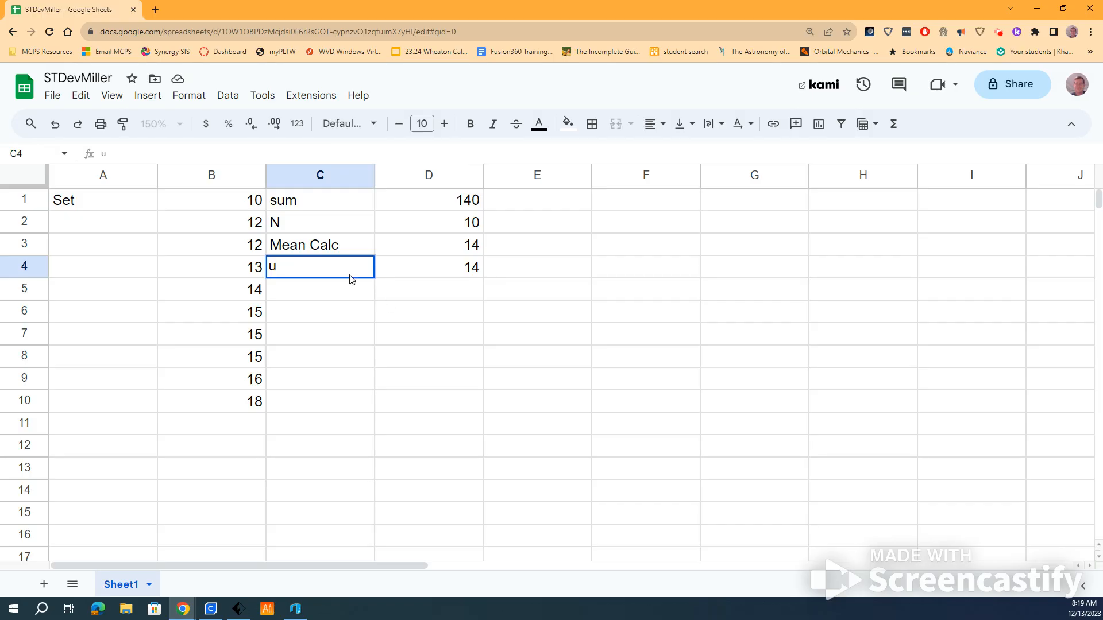
pyautogui.doubleClick(300, 267)
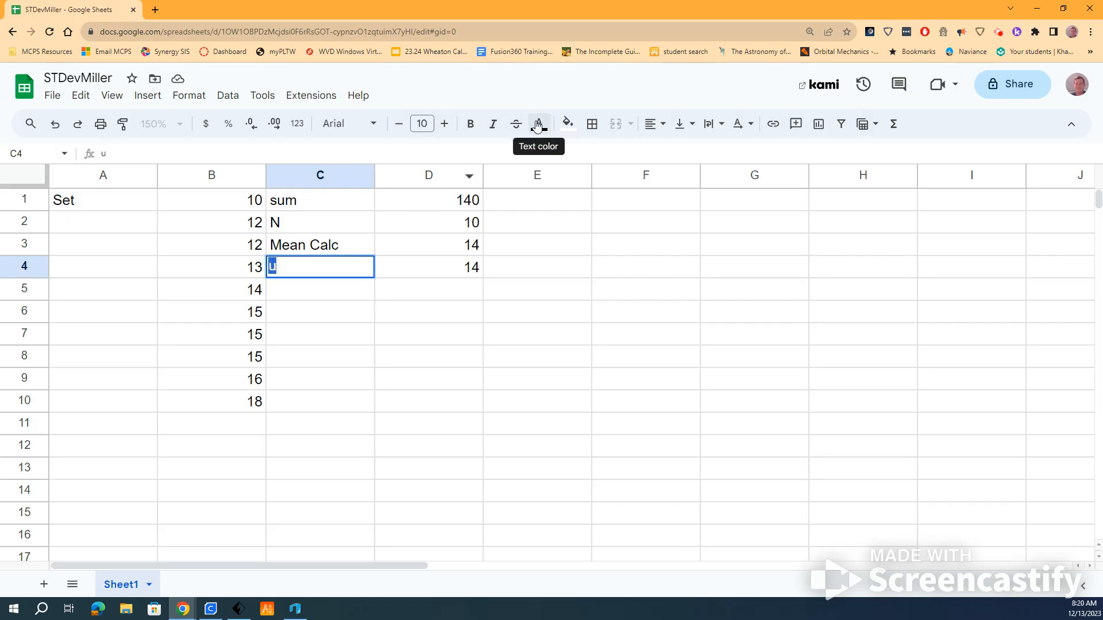
pyautogui.click(492, 124)
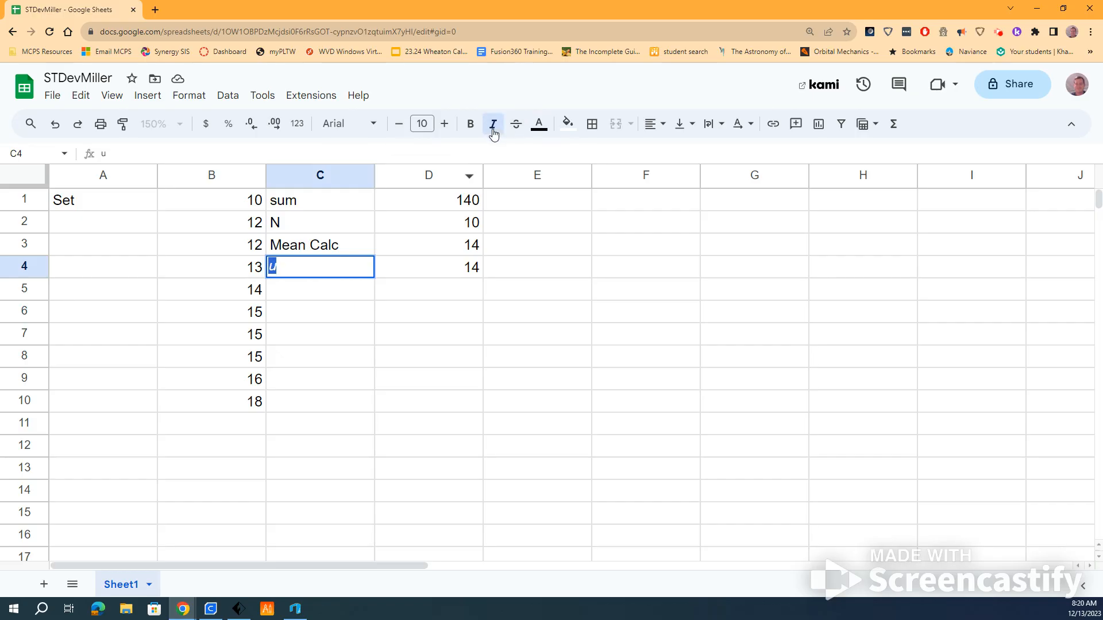
pyautogui.click(345, 294)
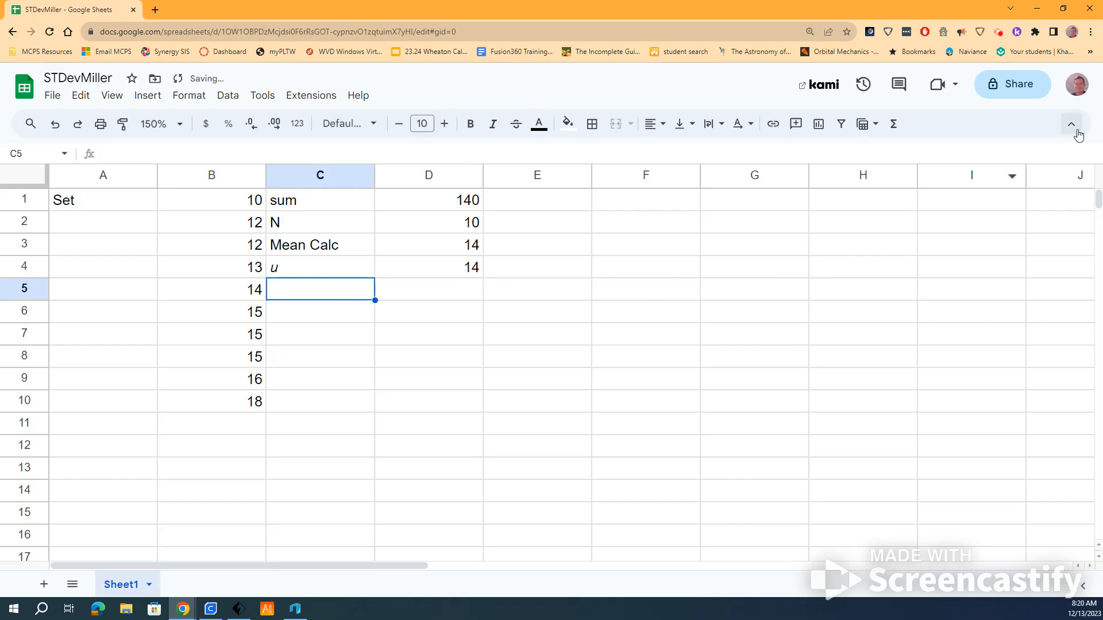
# - Calculate the median of all of column B in cell D5 with the MEDIAN function
pyautogui.click(466, 298)
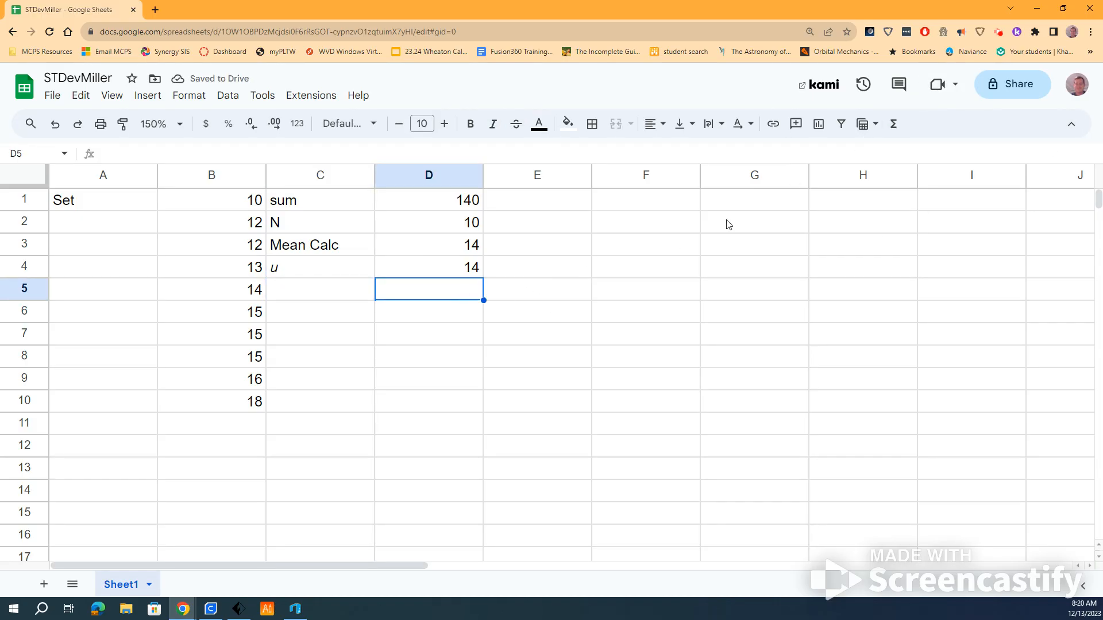
pyautogui.click(893, 125)
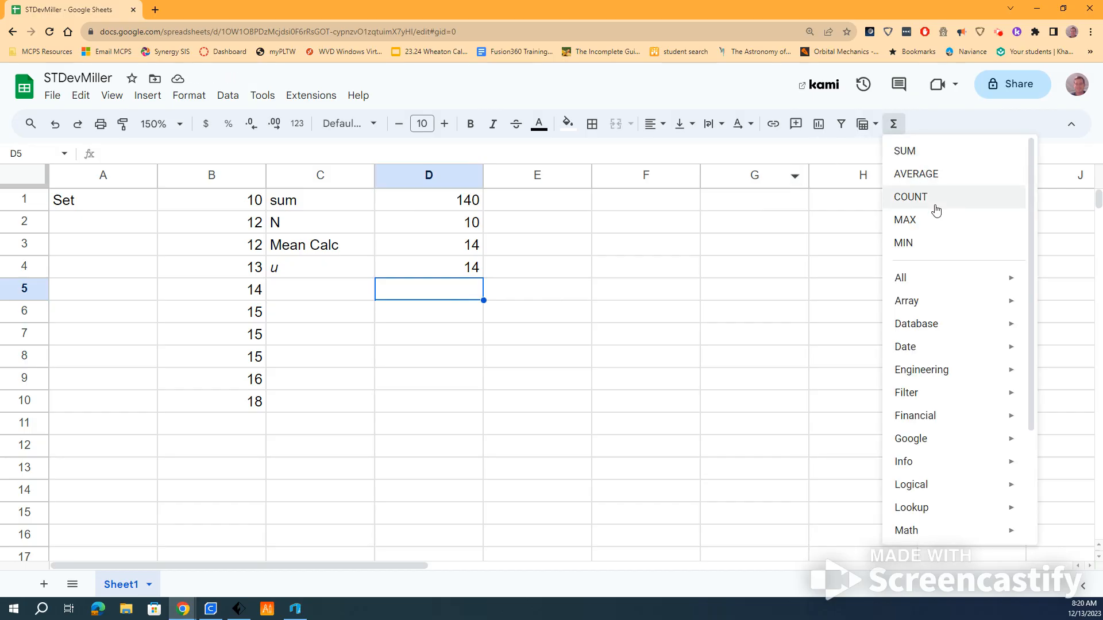
pyautogui.moveTo(938, 278)
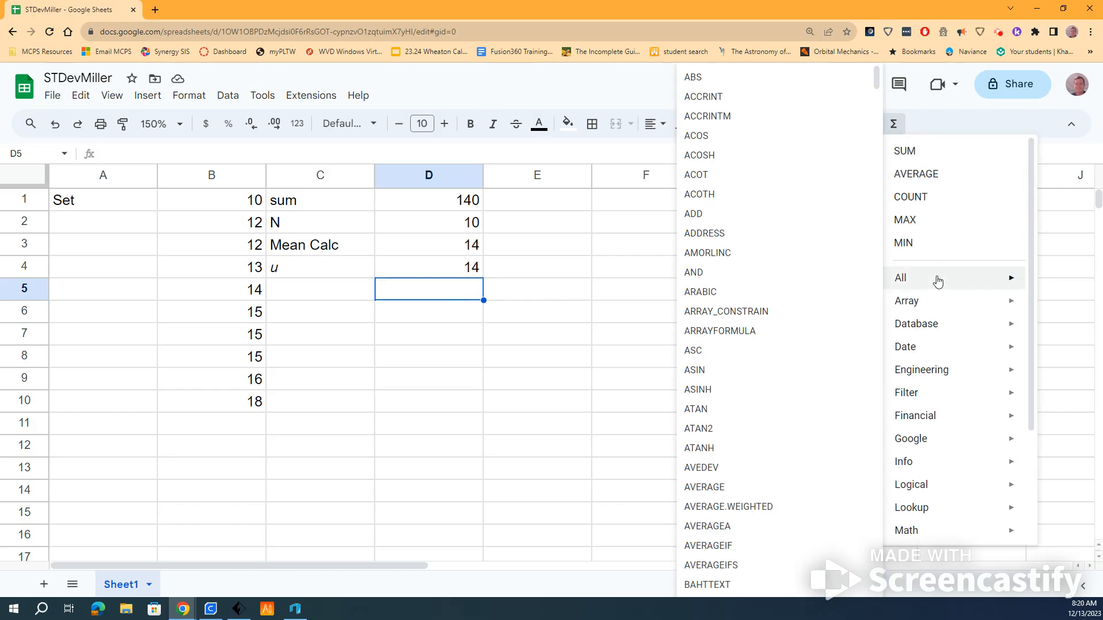
pyautogui.scroll(-5, 760, 368)
pyautogui.scroll(-20, 760, 368)
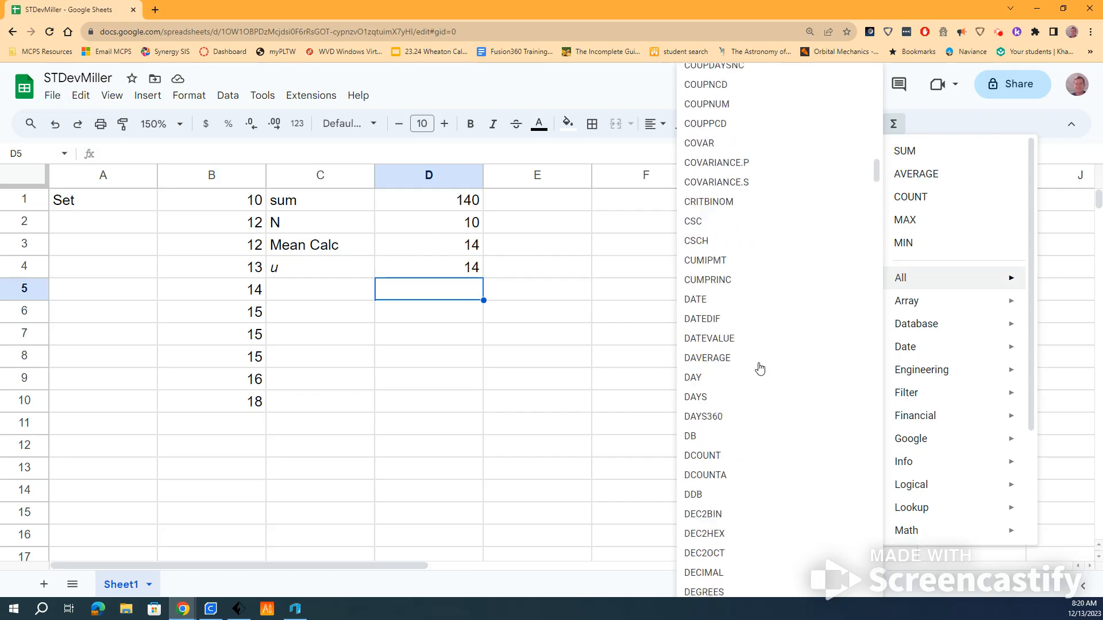
pyautogui.scroll(-20, 760, 368)
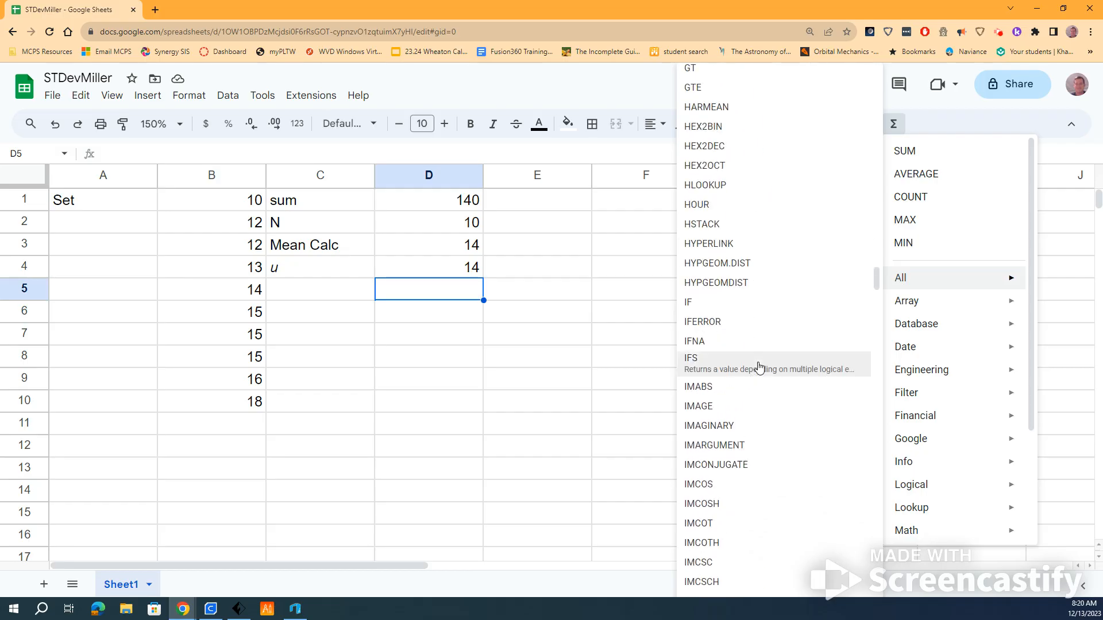
pyautogui.scroll(-8, 760, 368)
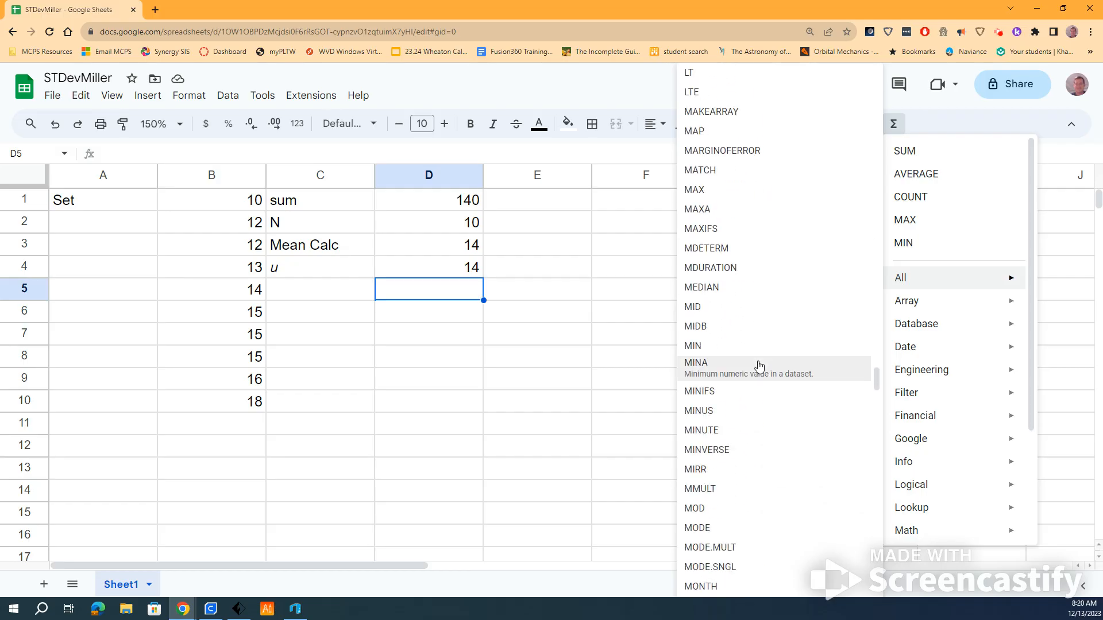
pyautogui.click(739, 291)
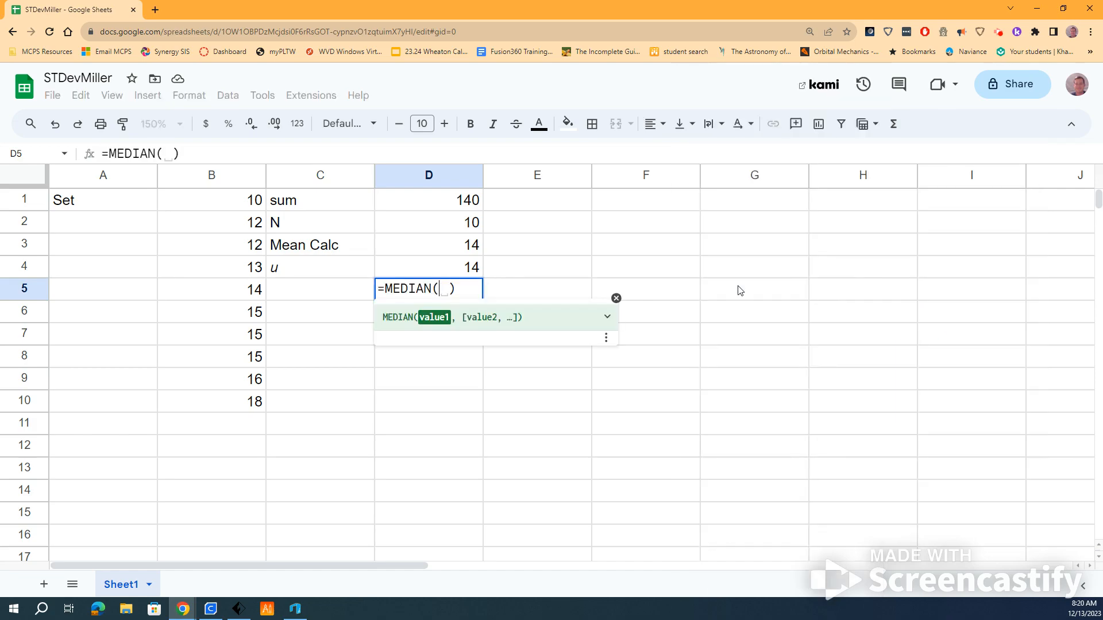
pyautogui.click(221, 175)
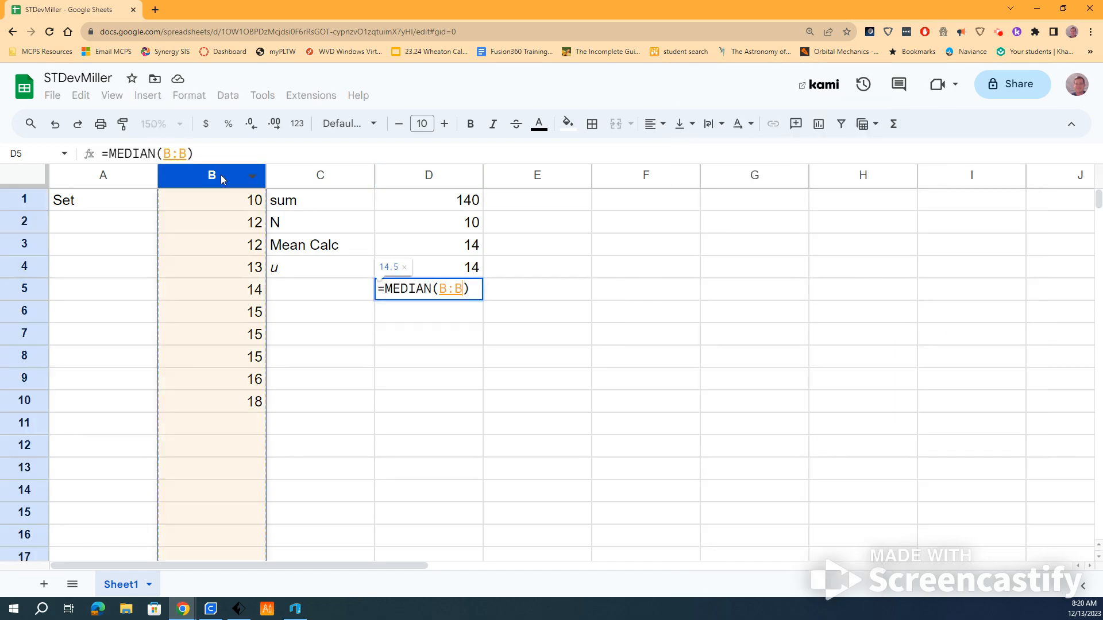
pyautogui.press('Return')
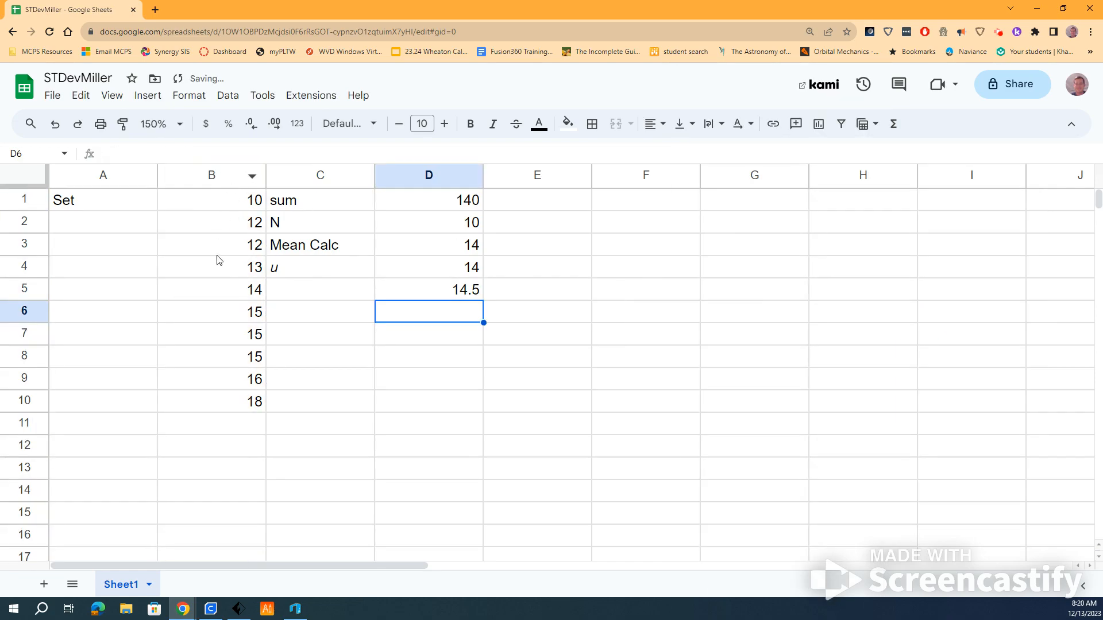
# - Label cell C5 "X~ (median)"
pyautogui.click(296, 296)
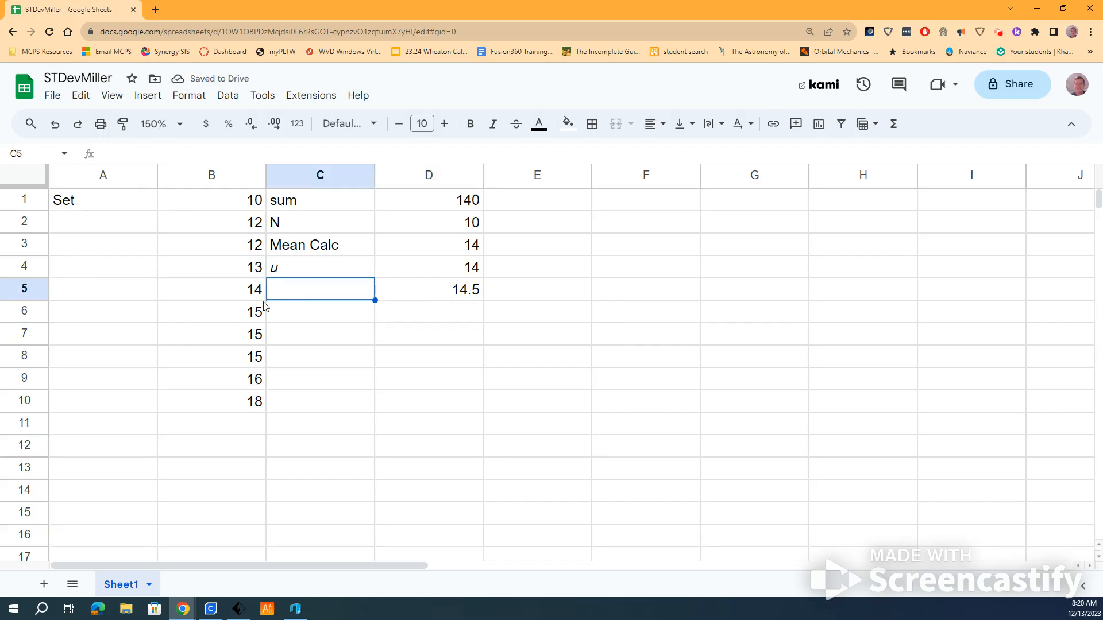
pyautogui.write('X~')
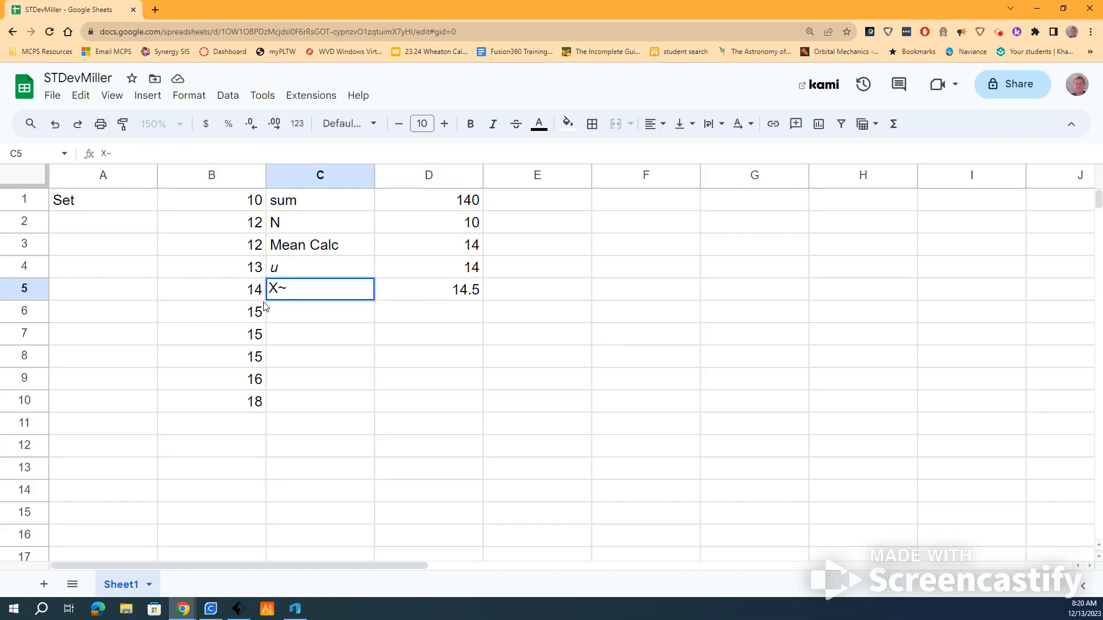
pyautogui.press('Return')
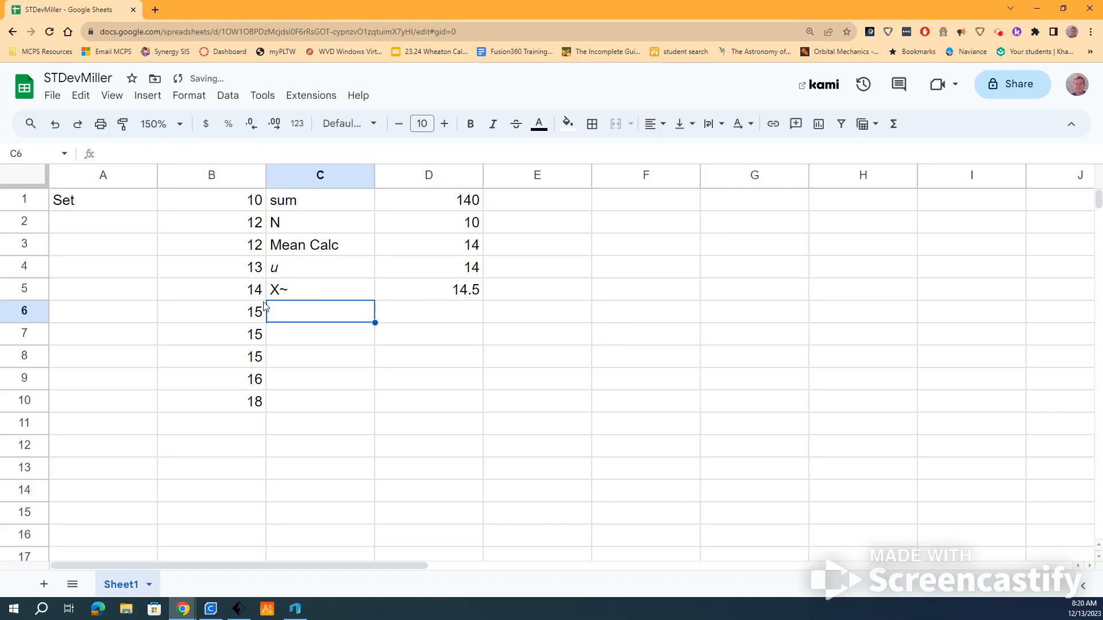
pyautogui.click(312, 292)
pyautogui.click(147, 152)
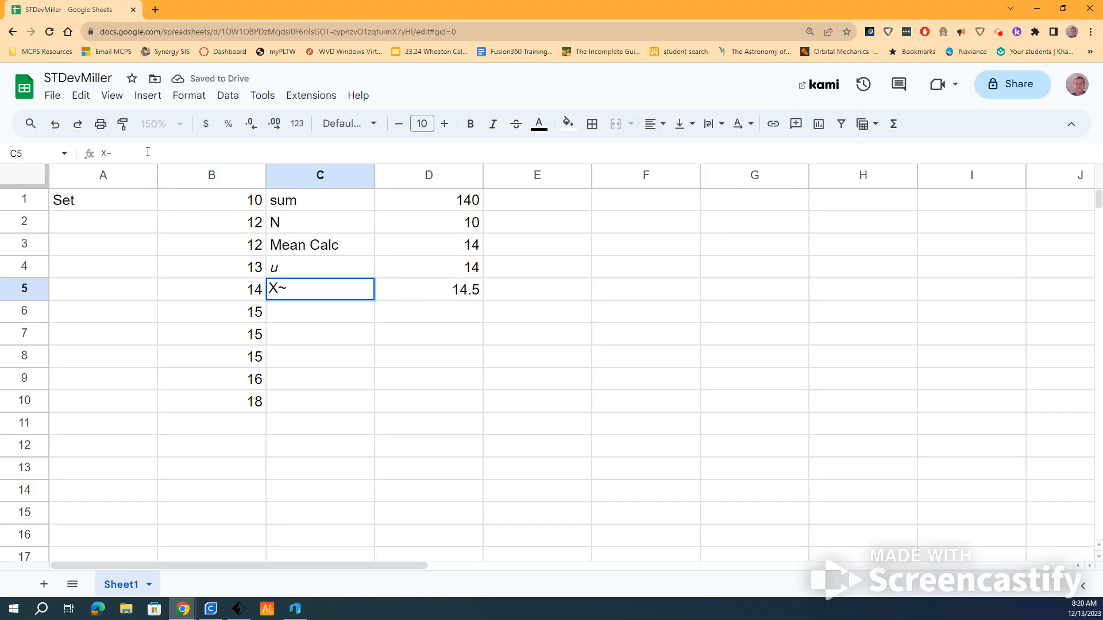
pyautogui.write('(median')
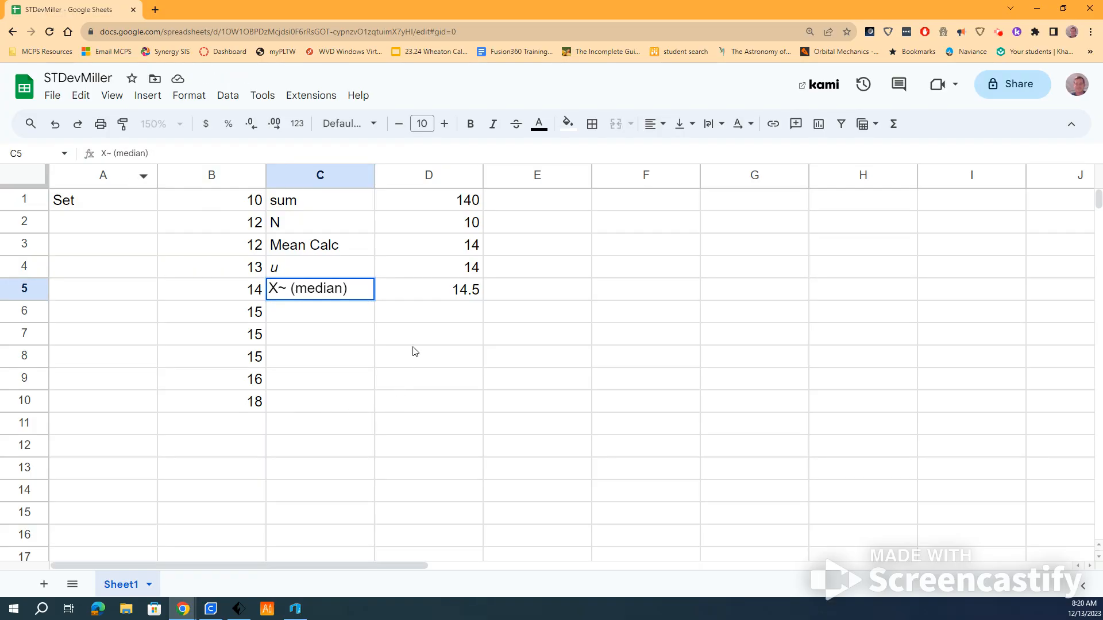
# - Search the complete function list for a range function to use in cell D6
pyautogui.click(421, 317)
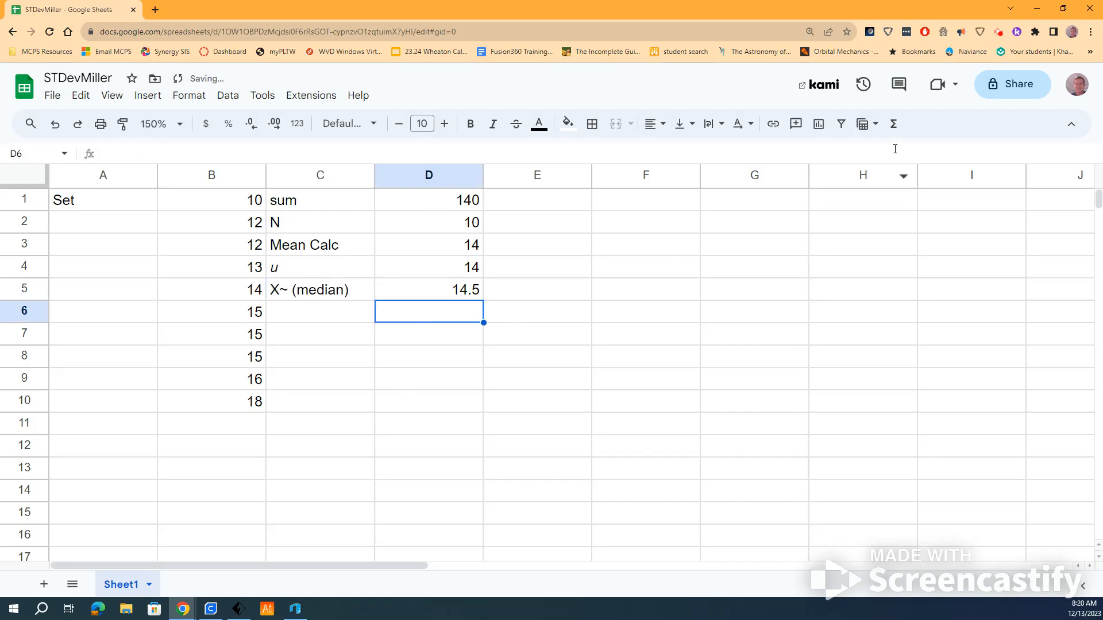
pyautogui.click(893, 123)
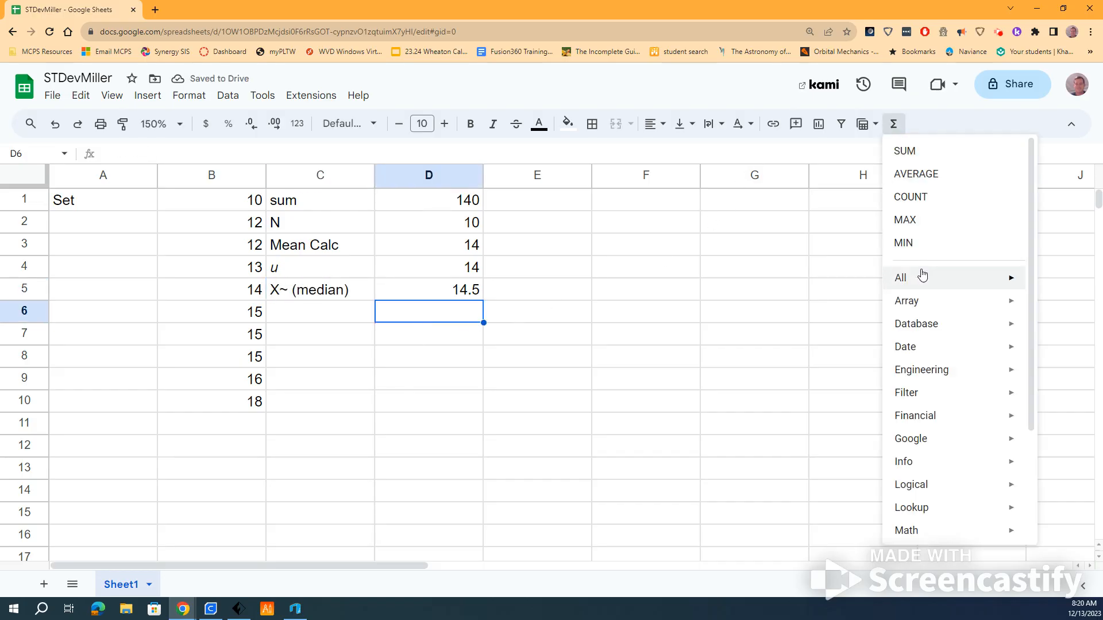
pyautogui.scroll(-20, 802, 381)
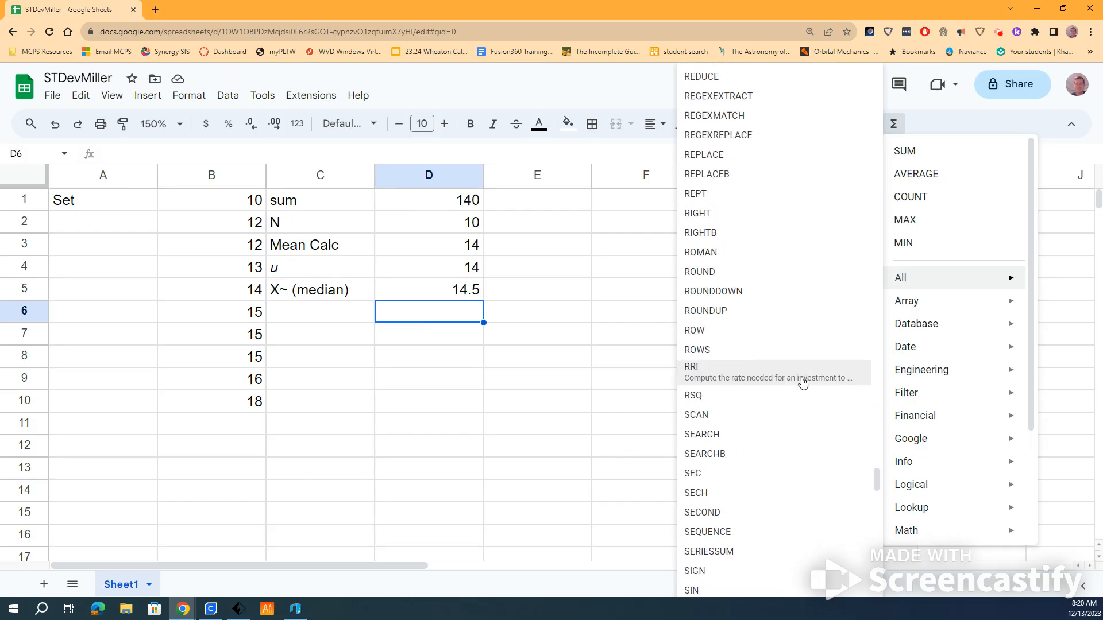
pyautogui.scroll(-6, 803, 382)
pyautogui.scroll(6, 803, 382)
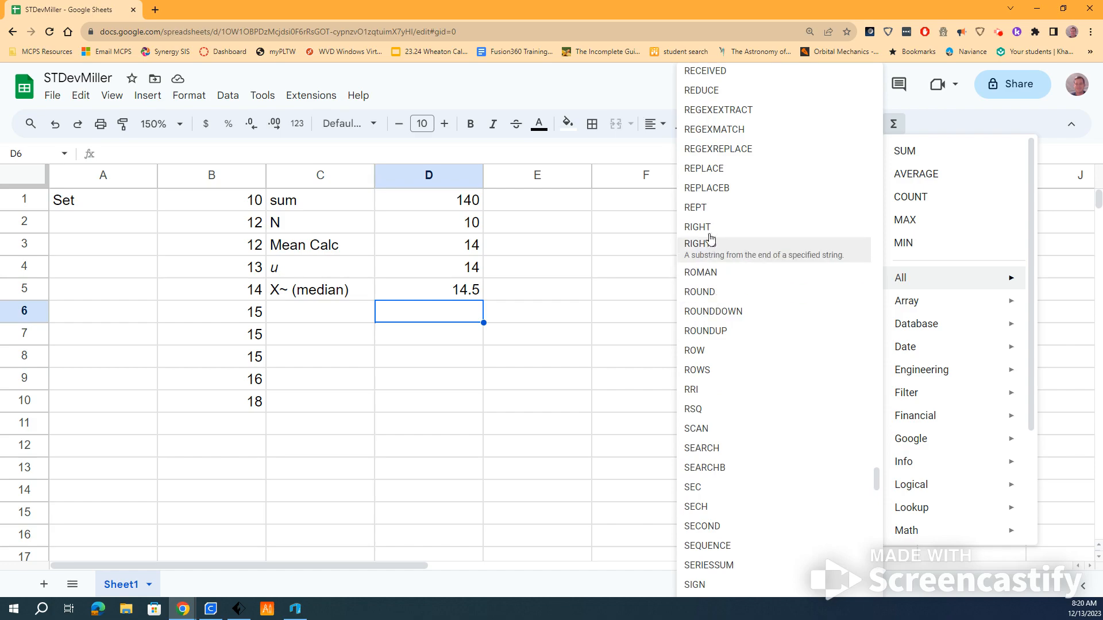
pyautogui.scroll(6, 709, 190)
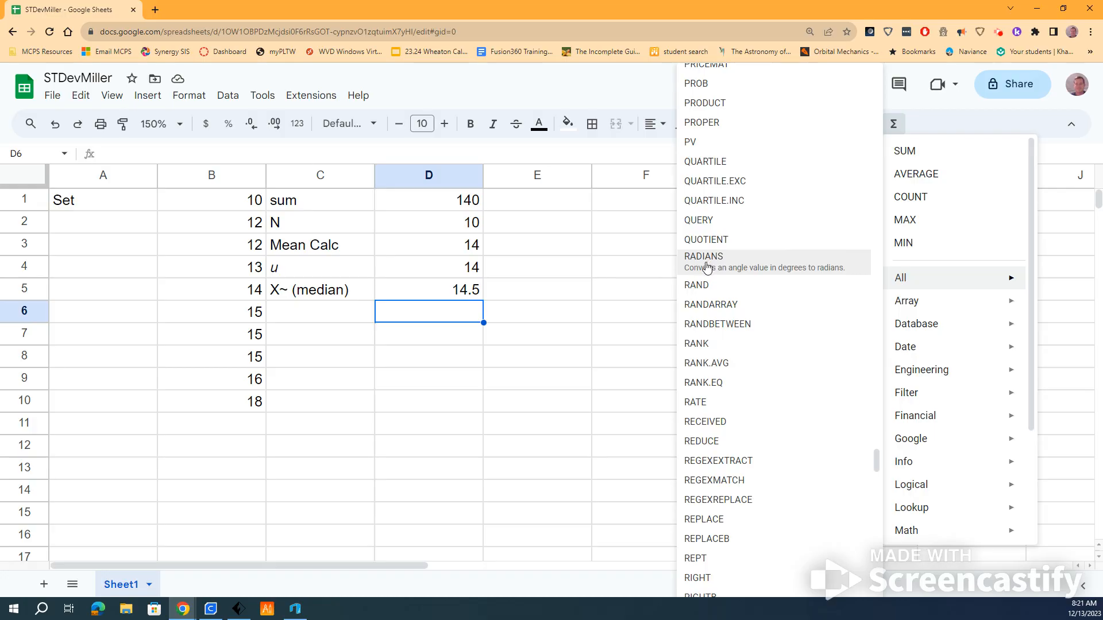
pyautogui.click(310, 314)
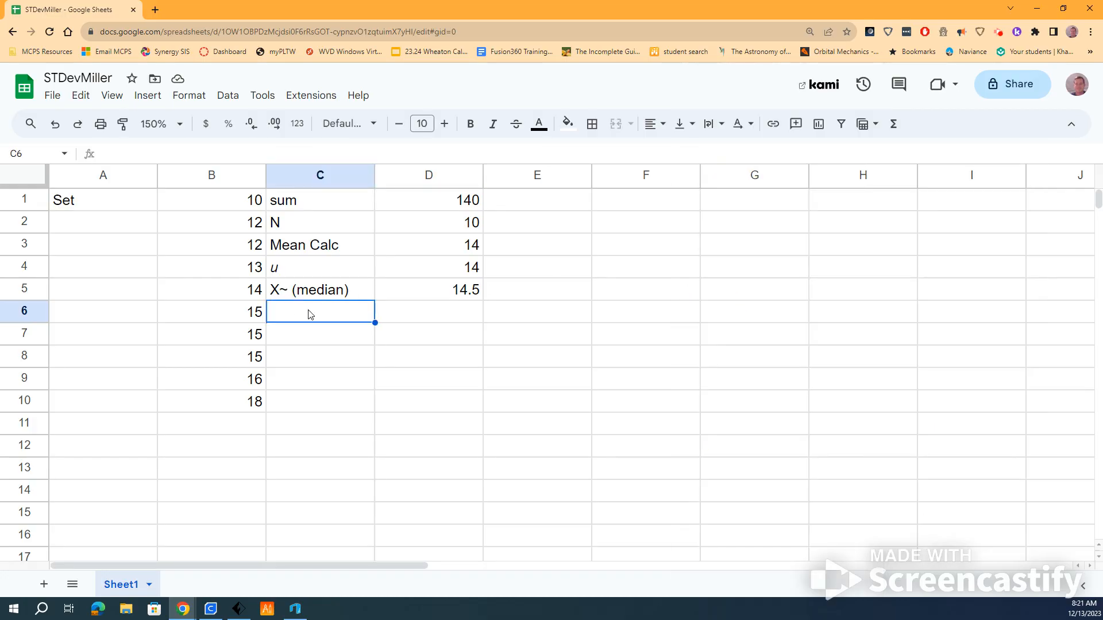
pyautogui.write('Range')
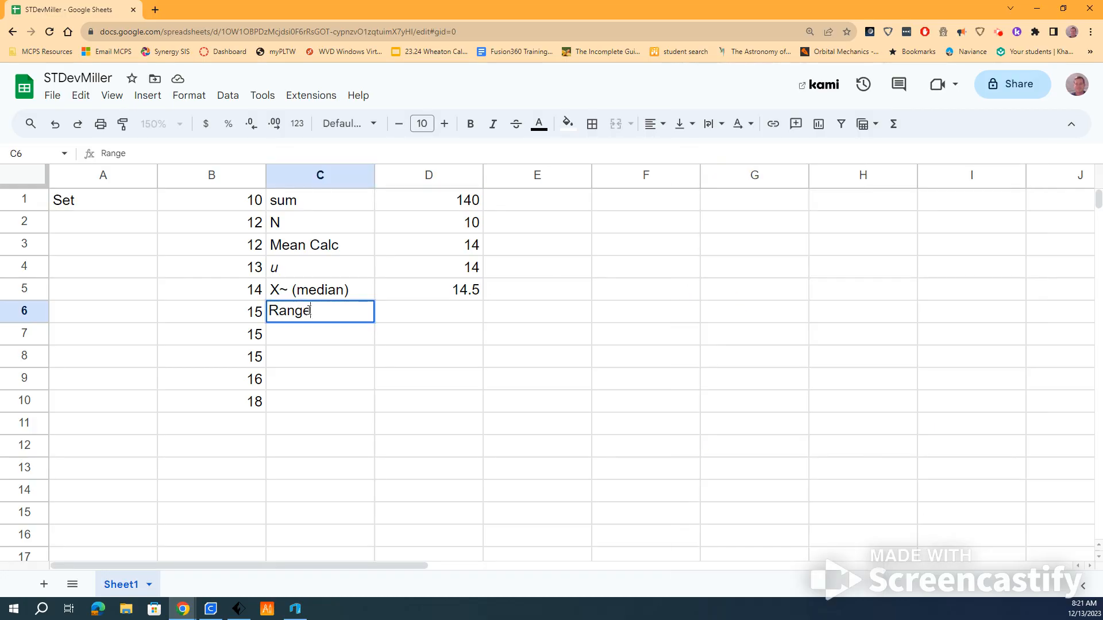
pyautogui.click(417, 319)
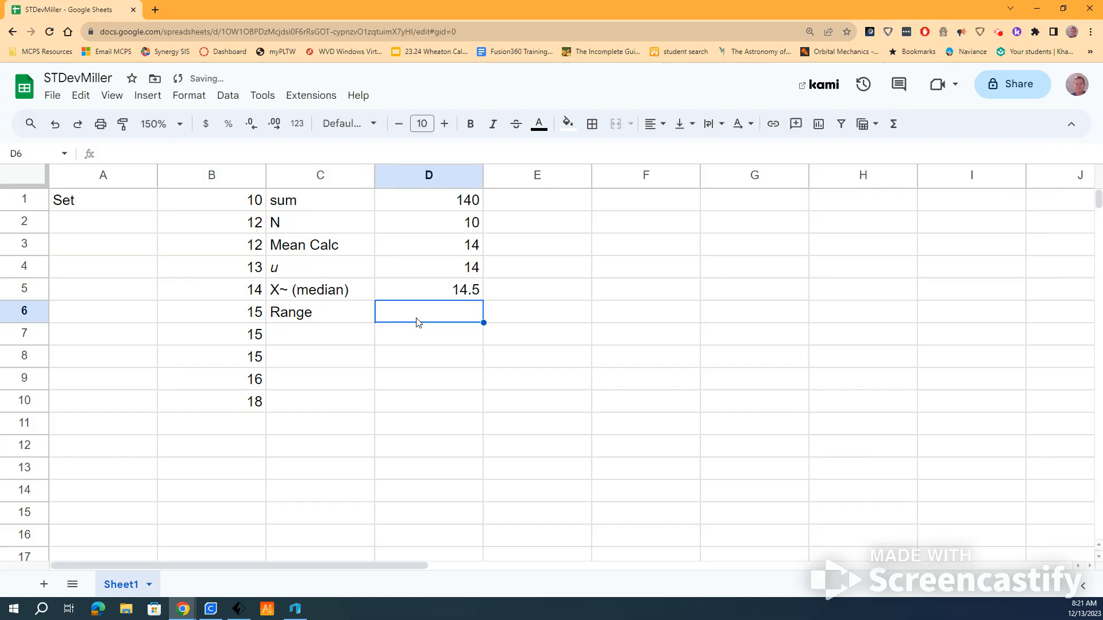
pyautogui.click(338, 320)
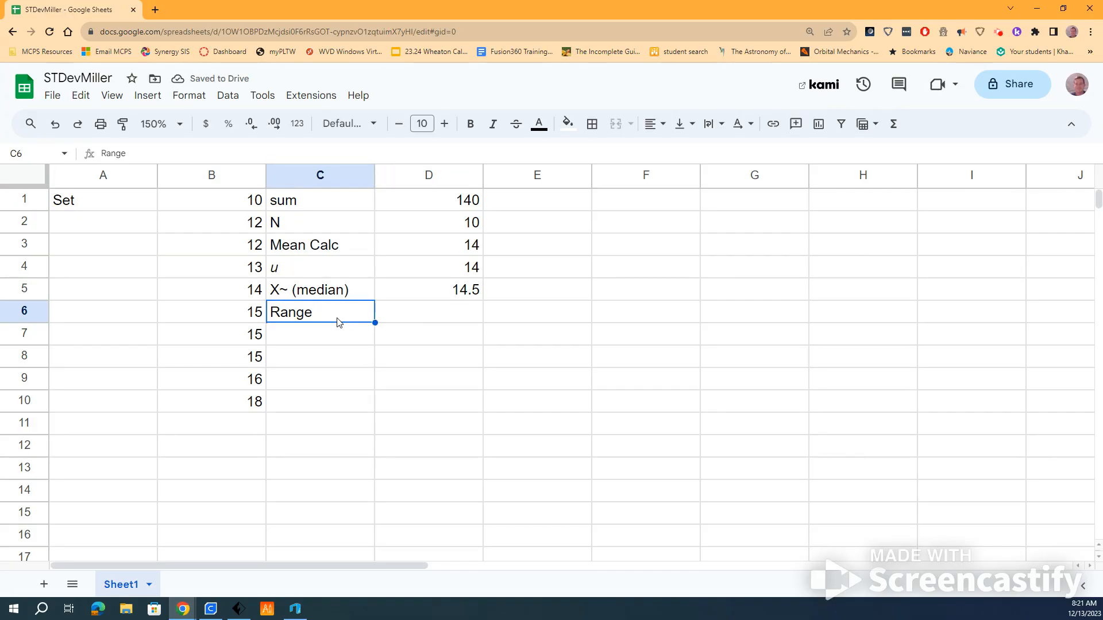
pyautogui.press('Delete')
# - Calculate the maximum of all of column B in cell C6 with the MAX function
pyautogui.write('max')
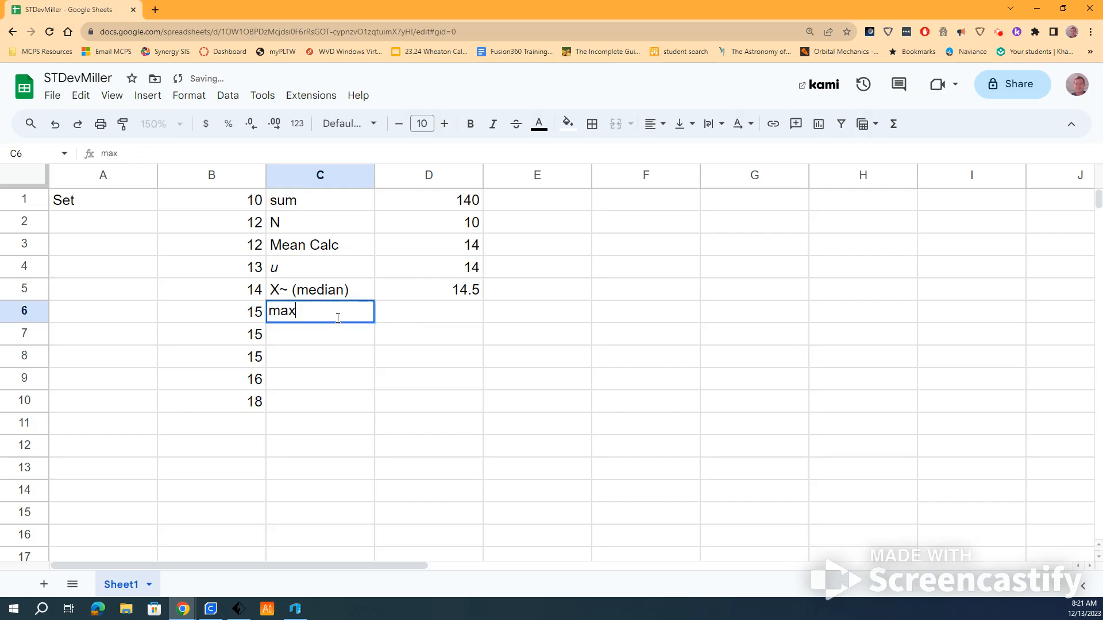
pyautogui.click(894, 124)
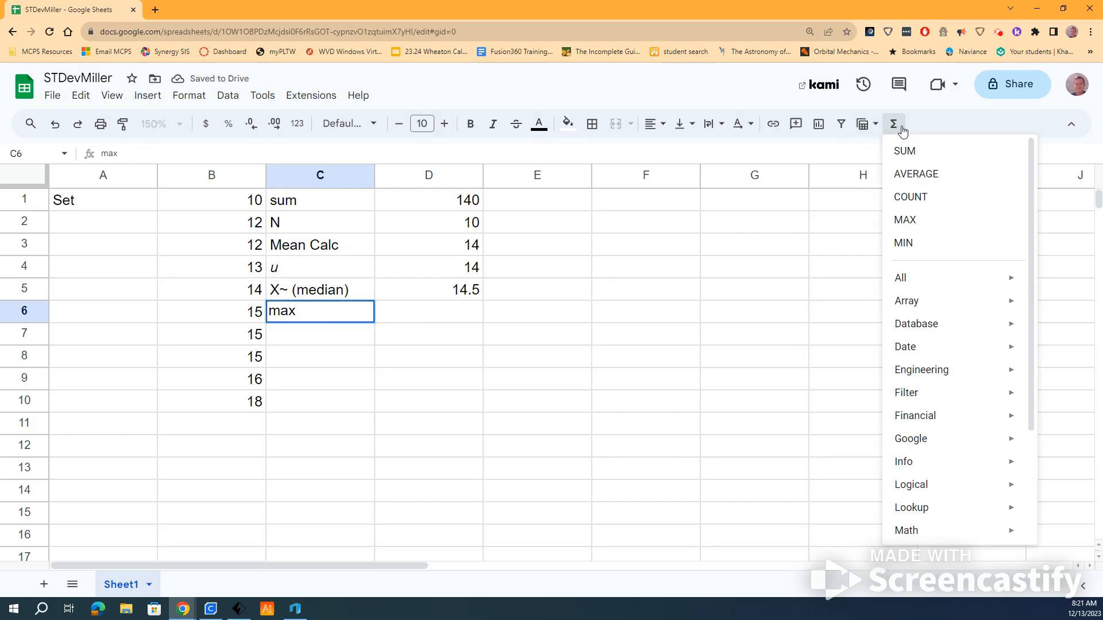
pyautogui.click(904, 220)
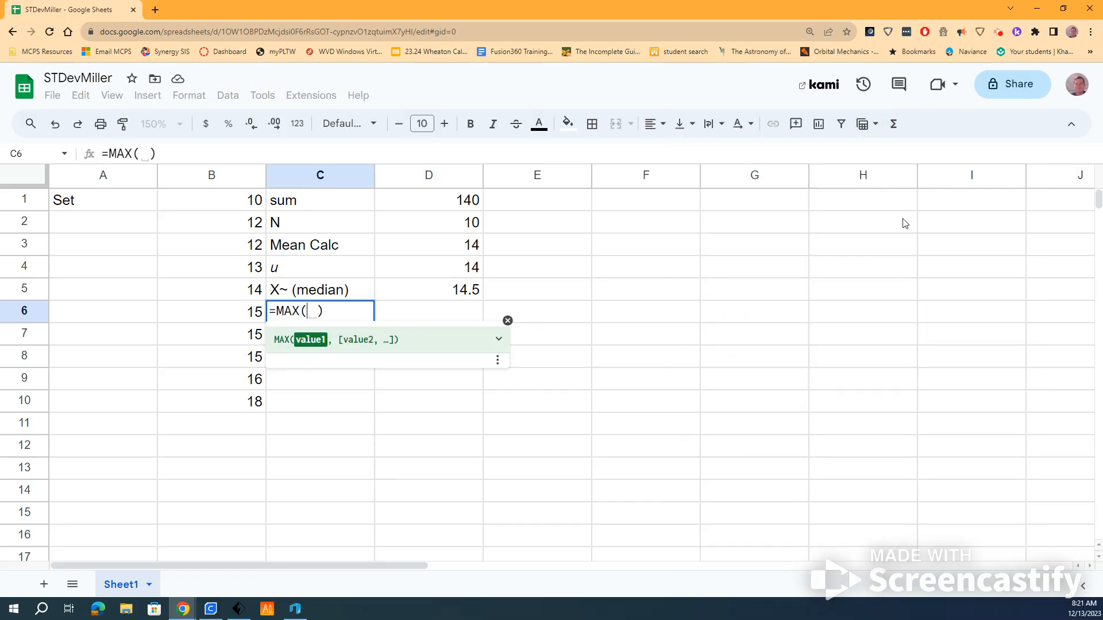
pyautogui.click(233, 179)
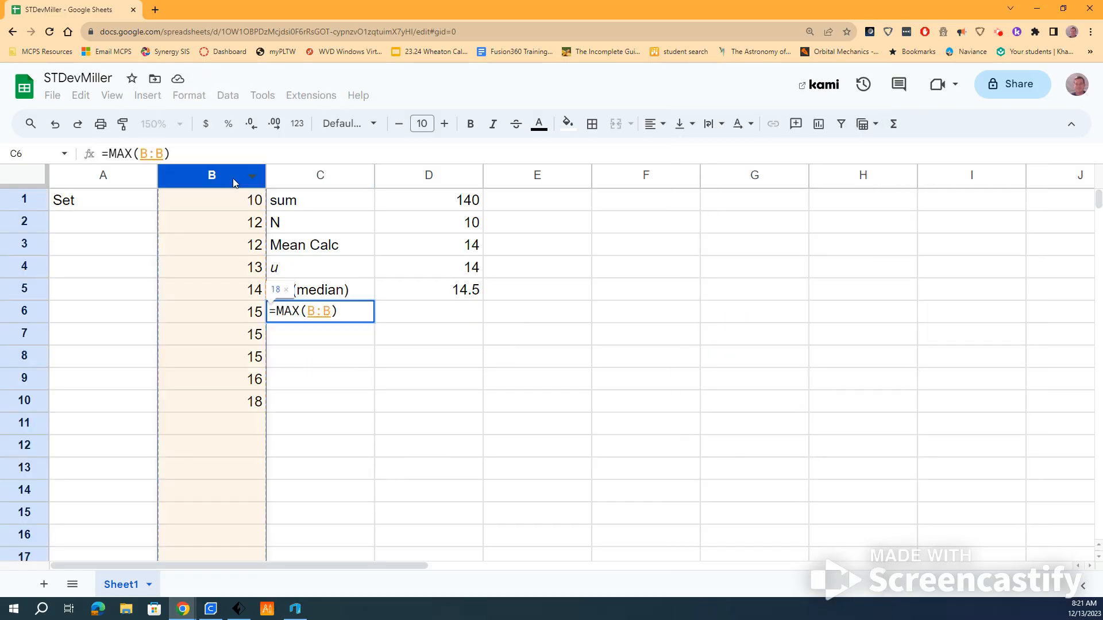
pyautogui.press('Return')
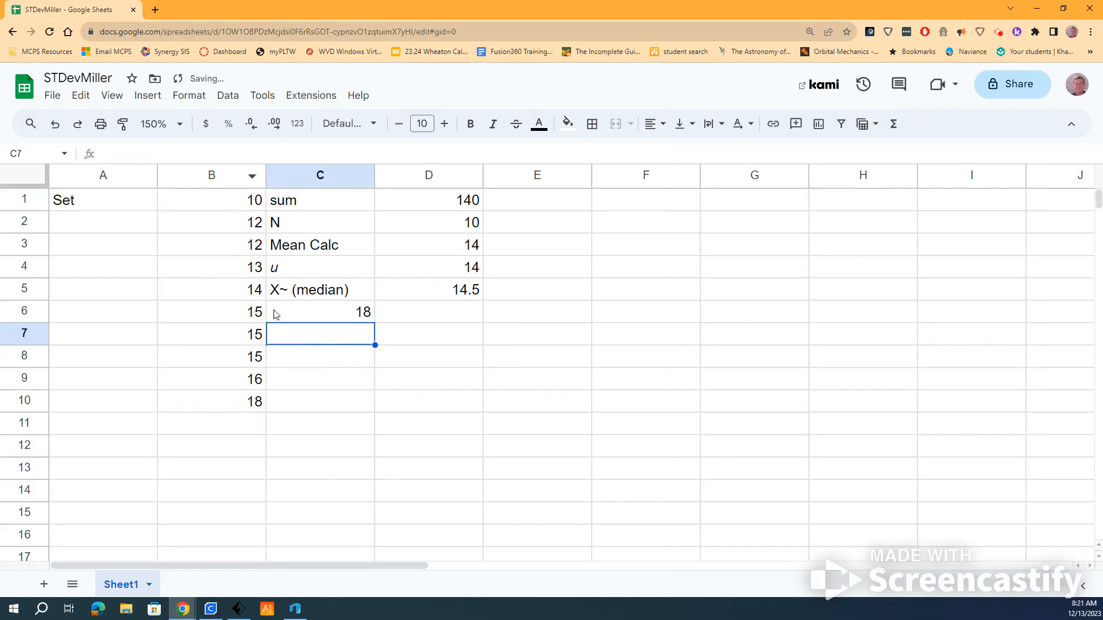
# - Move the MAX formula from cell C6 to D6
pyautogui.click(396, 318)
pyautogui.click(336, 314)
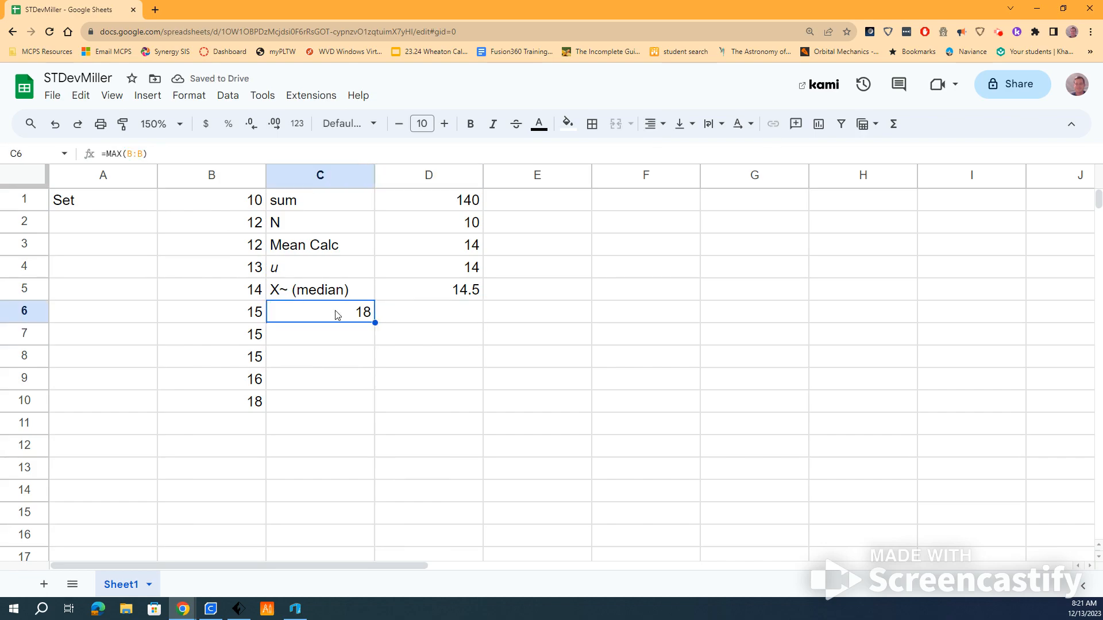
pyautogui.keyDown('ctrl'); pyautogui.click(413, 312); pyautogui.keyUp('ctrl')
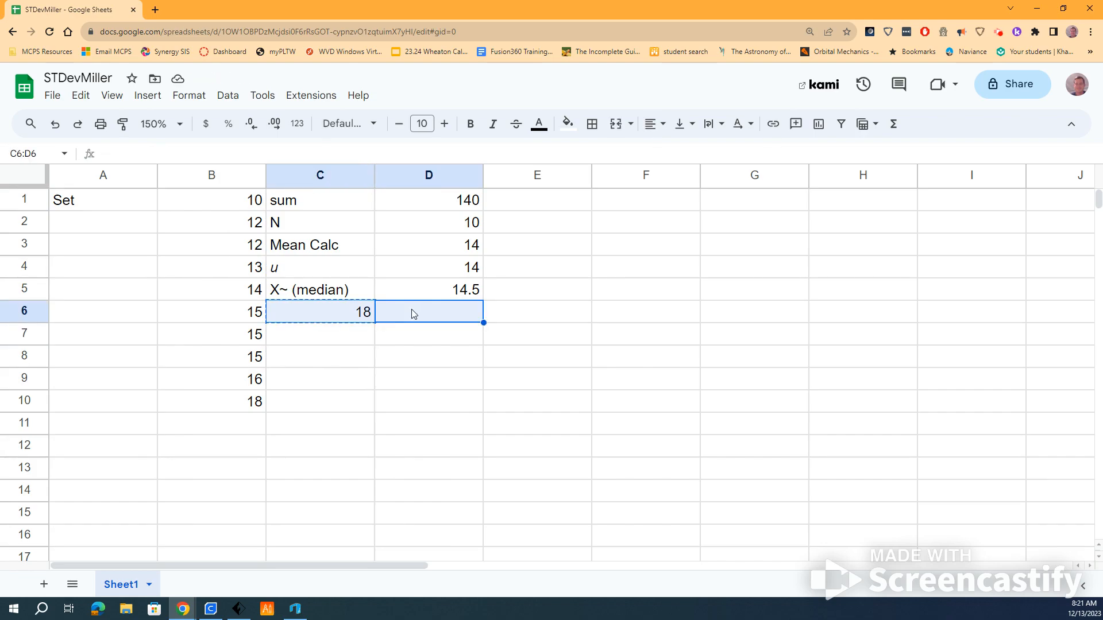
pyautogui.hotkey('ctrl', 'v')
pyautogui.click(344, 336)
pyautogui.click(343, 318)
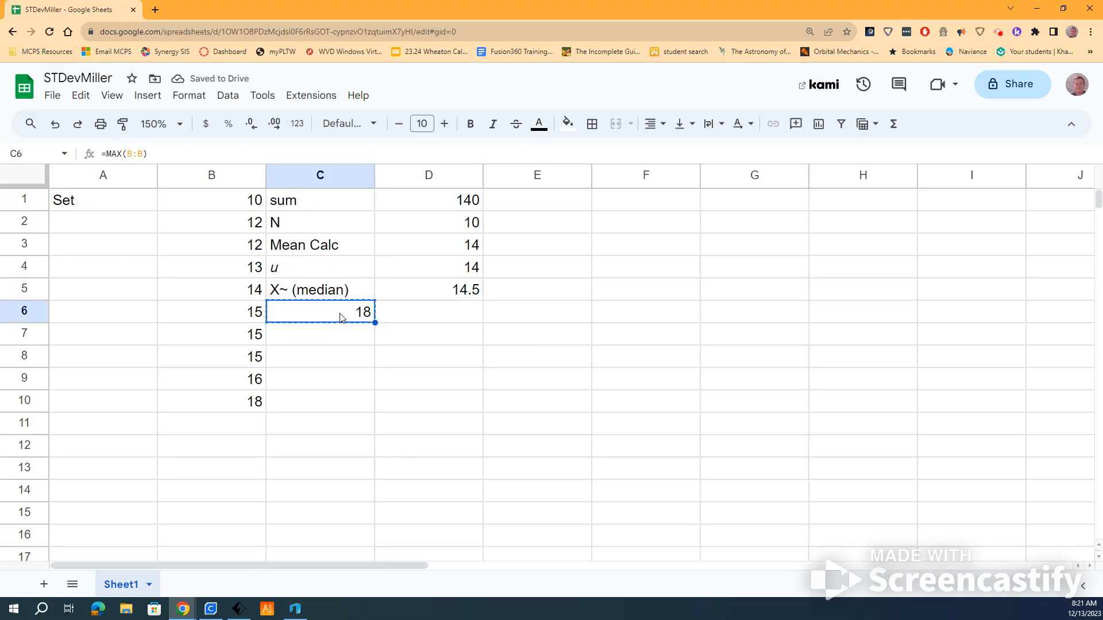
pyautogui.click(433, 320)
pyautogui.hotkey('ctrl', 'v')
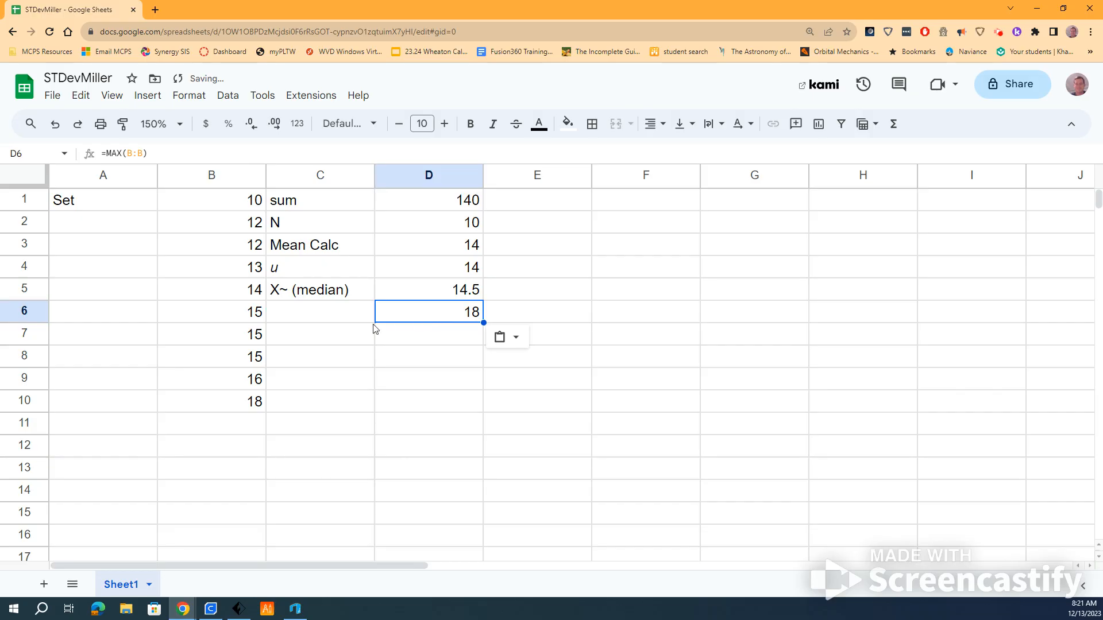
# - Calculate the minimum of all of column B in cell D7 with the MIN function
pyautogui.click(340, 344)
pyautogui.click(404, 340)
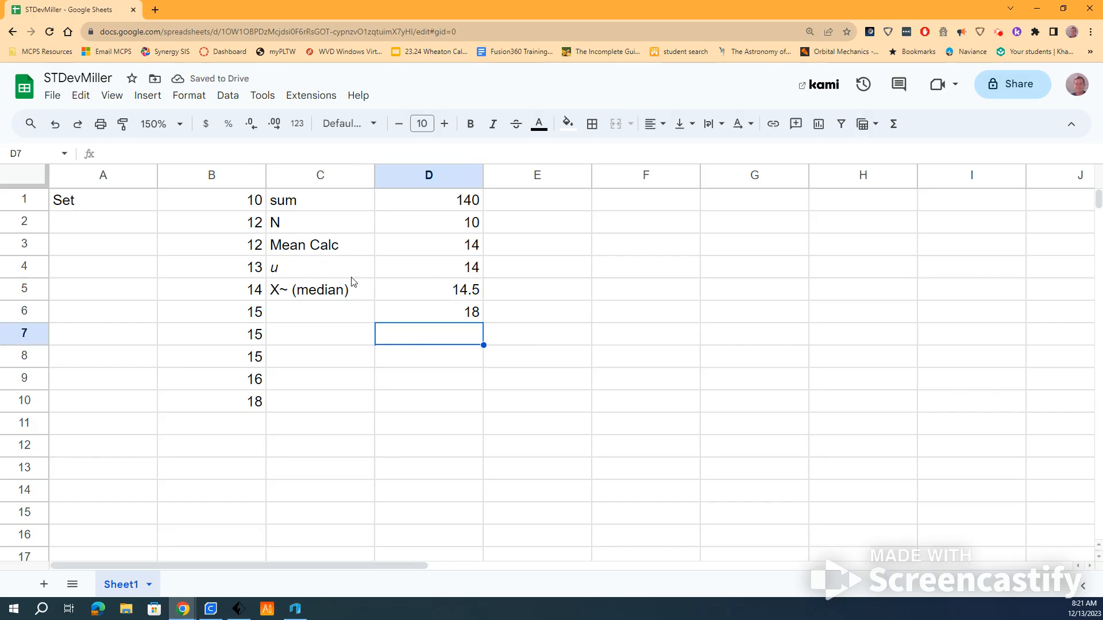
pyautogui.click(893, 124)
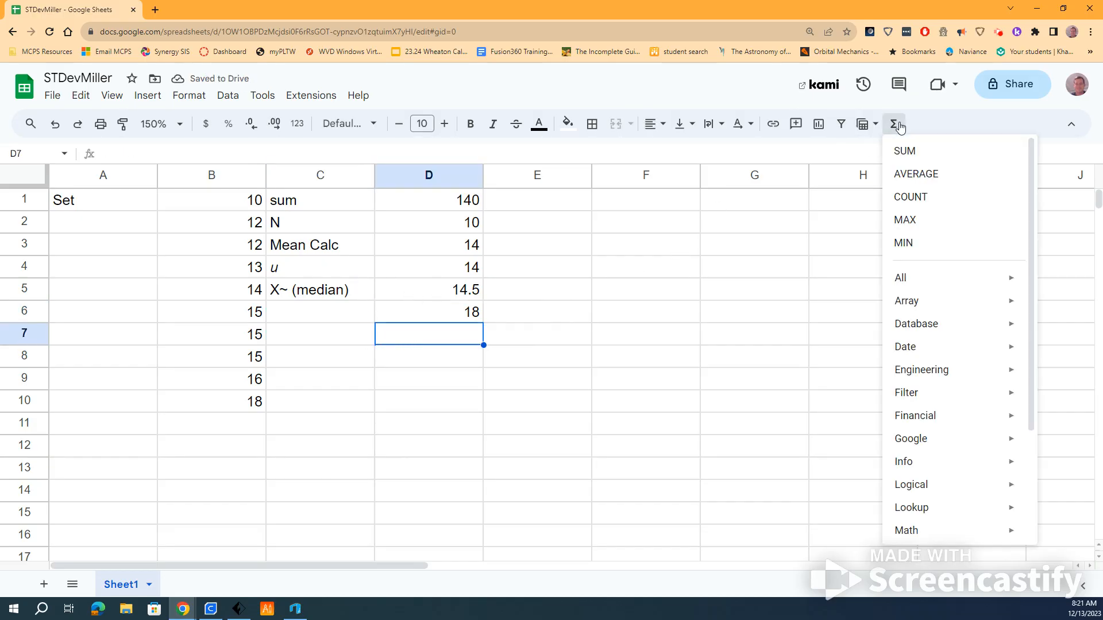
pyautogui.click(904, 244)
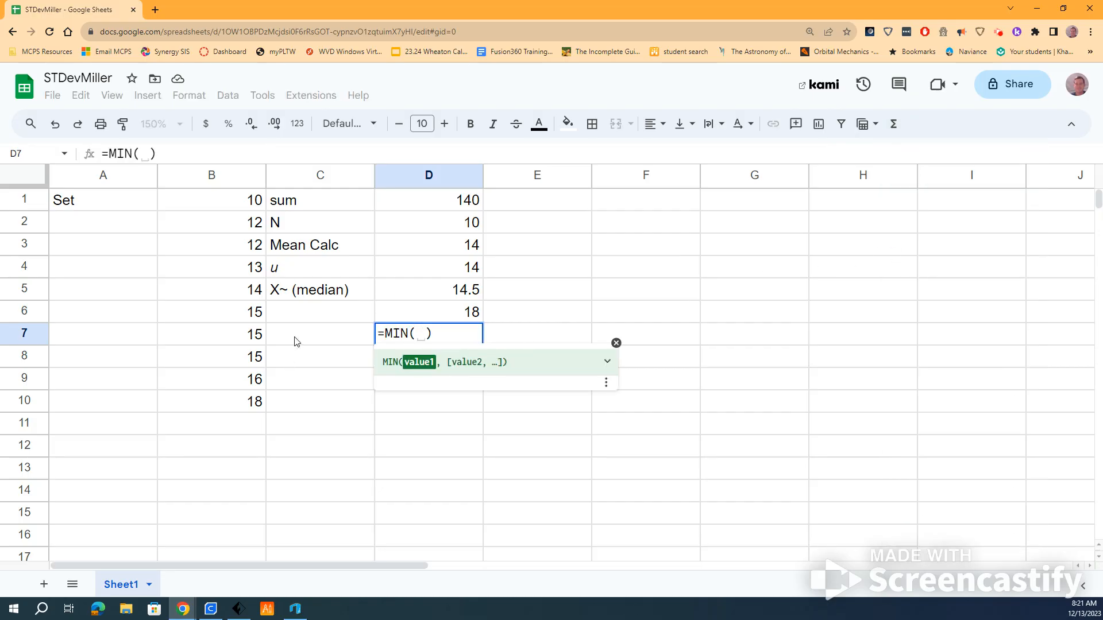
pyautogui.click(304, 311)
pyautogui.write(';M')
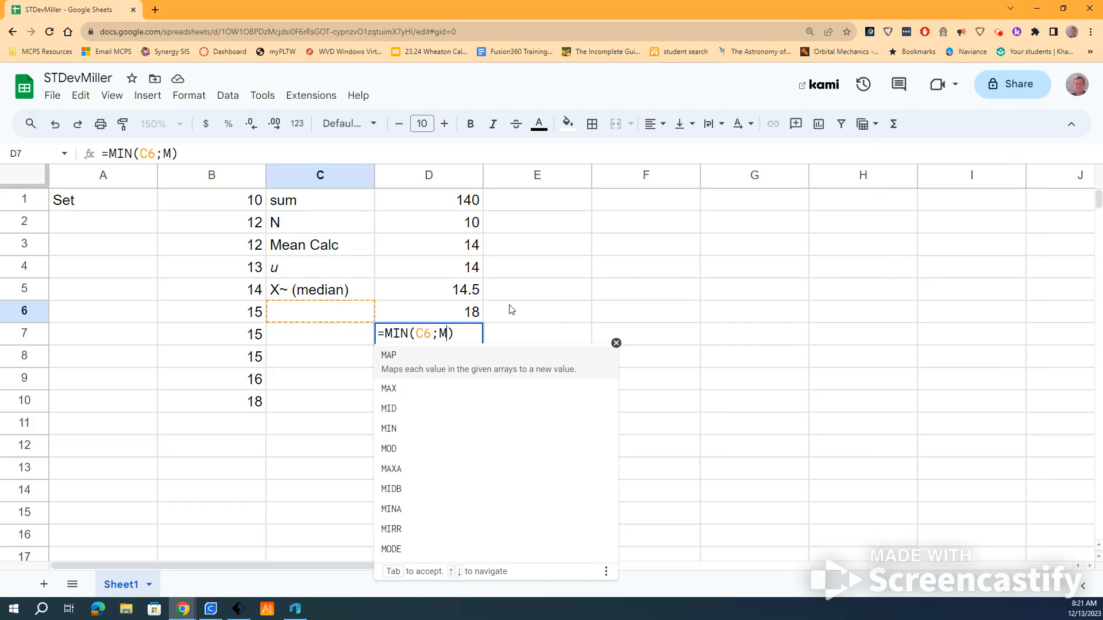
pyautogui.press('BackSpace')
pyautogui.press('BackSpace')
pyautogui.press('BackSpace')
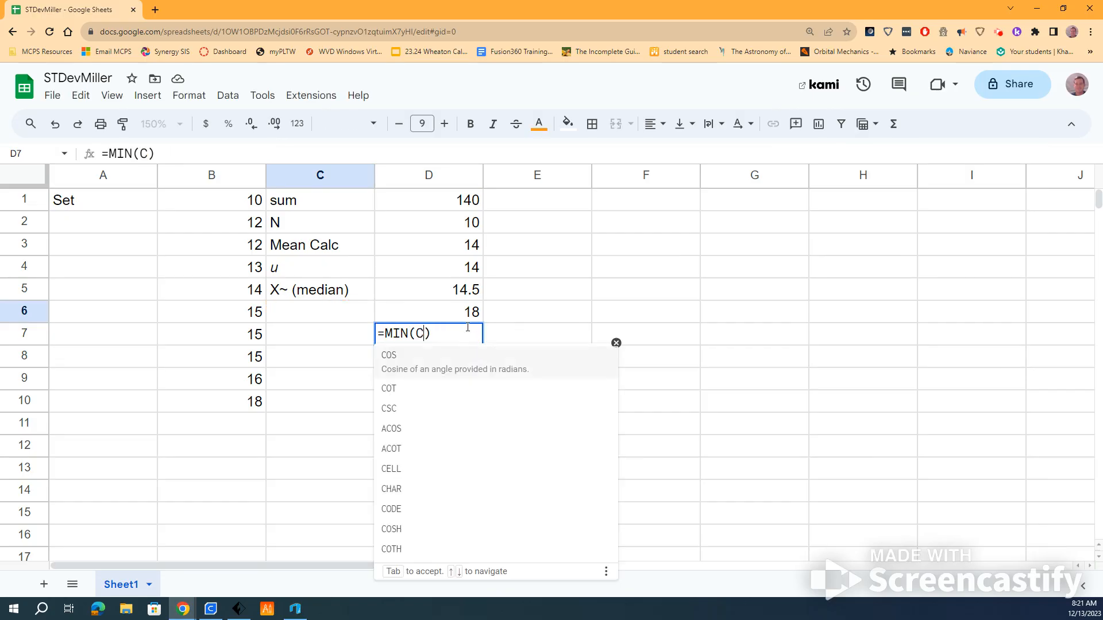
pyautogui.press('BackSpace')
pyautogui.click(218, 174)
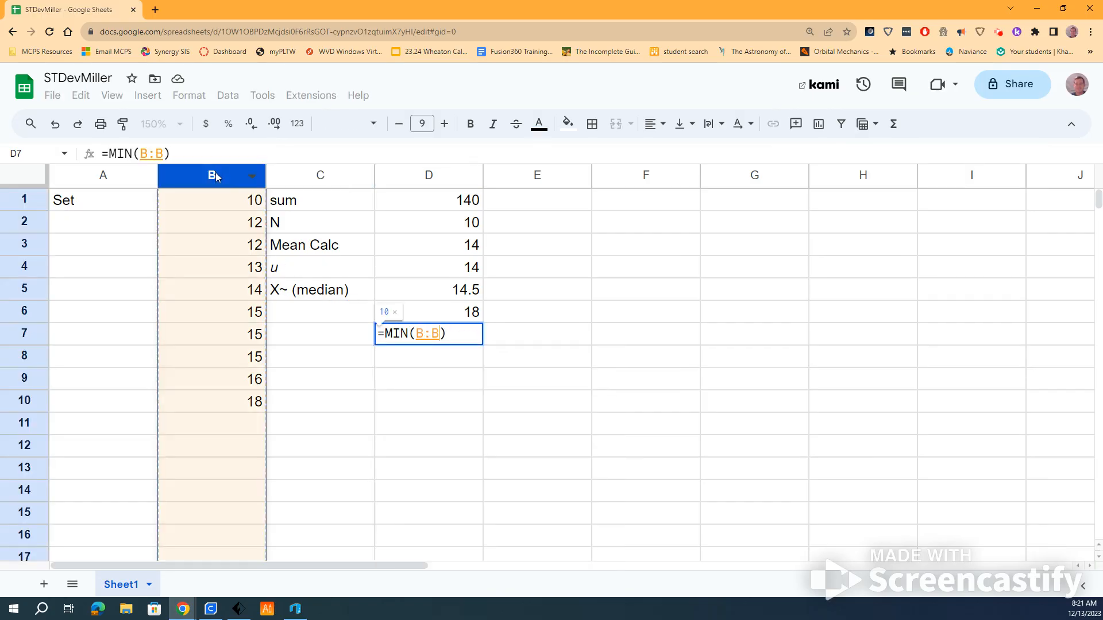
pyautogui.press('Return')
# - Label cell C6 "Max" and cell C7 "min"
pyautogui.click(309, 313)
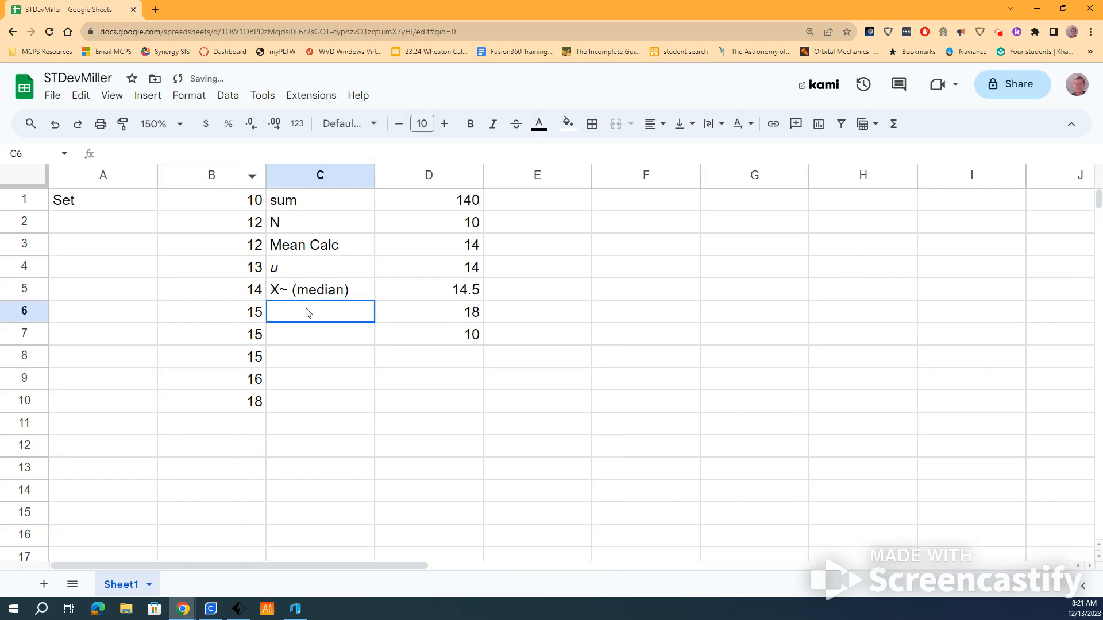
pyautogui.write('Ma')
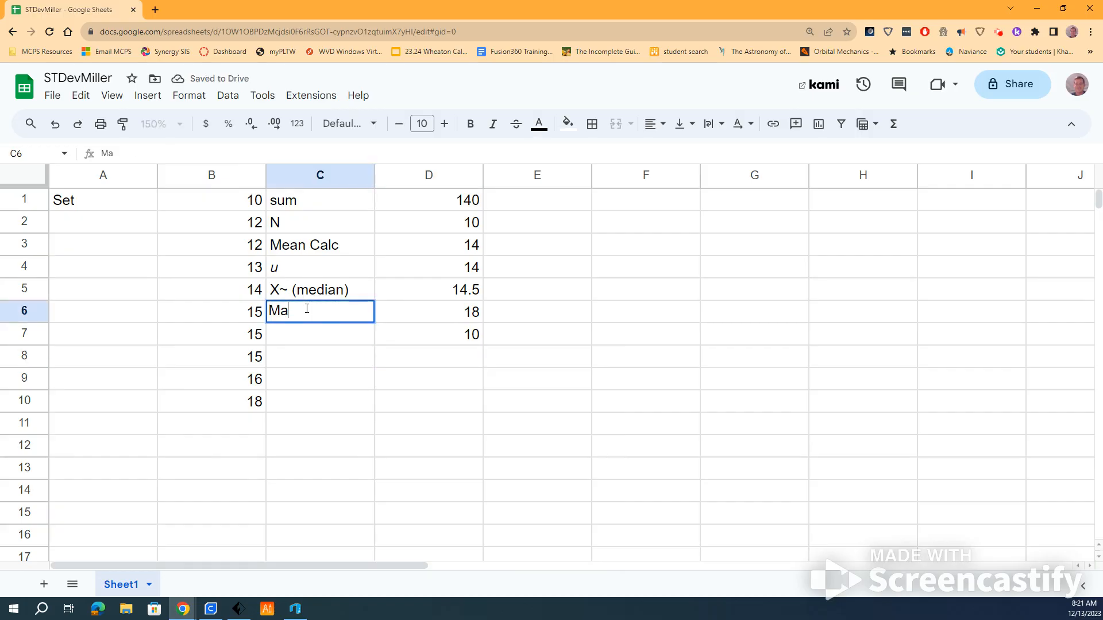
pyautogui.write('x')
pyautogui.press('Return')
pyautogui.doubleClick(299, 337)
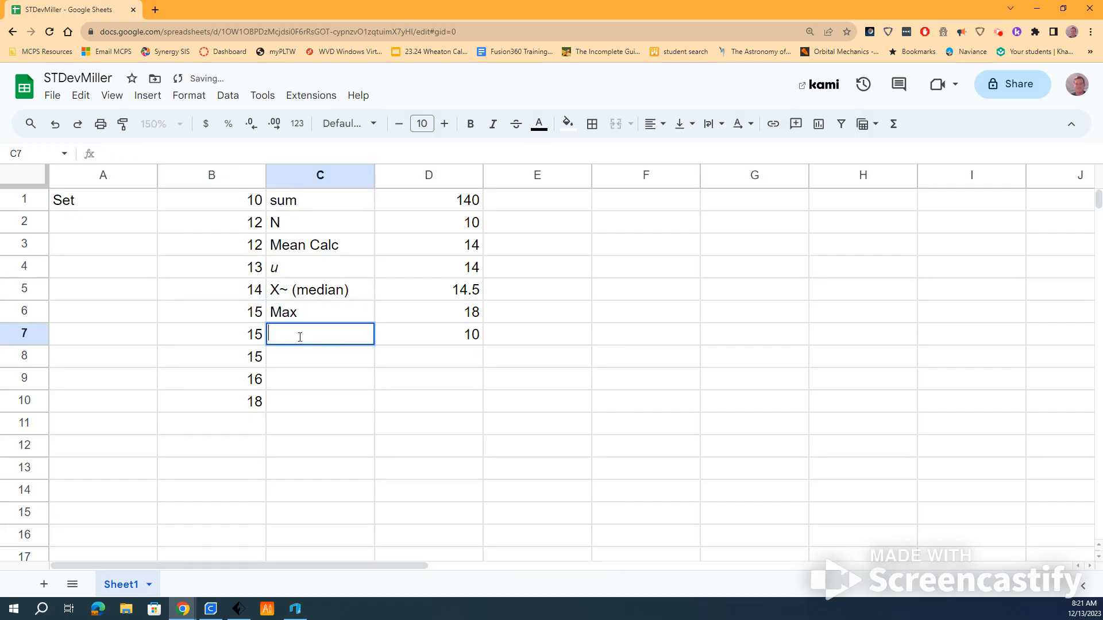
pyautogui.write('min')
# - Label cell C8 "Range" and calculate it in D8 by subtracting the minimum in D7 from the maximum in D6
pyautogui.doubleClick(281, 360)
pyautogui.write('R')
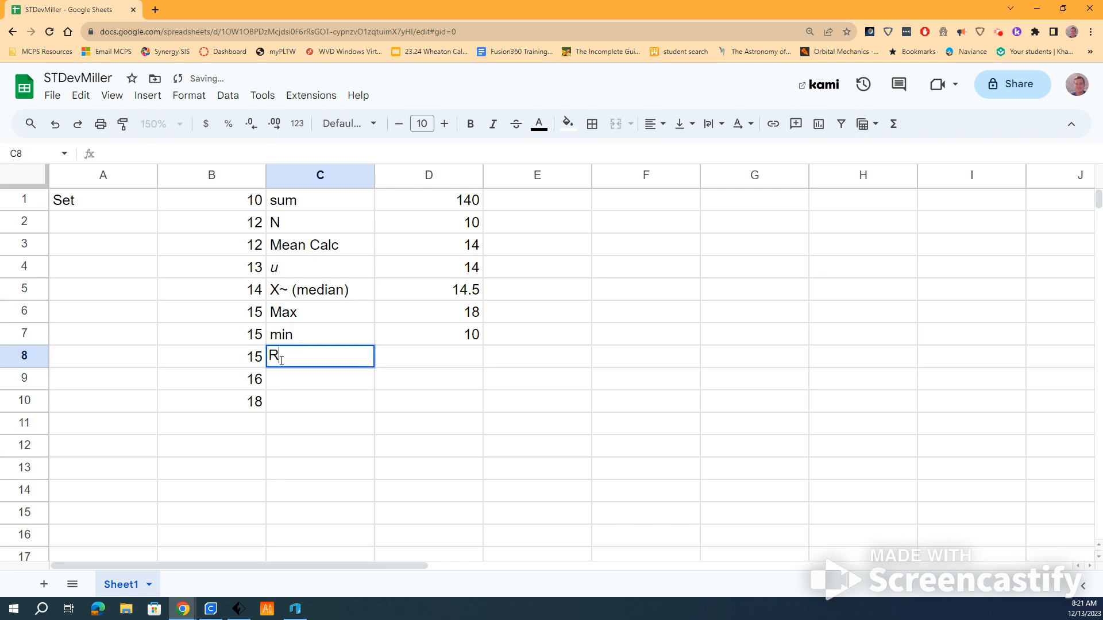
pyautogui.write('ange')
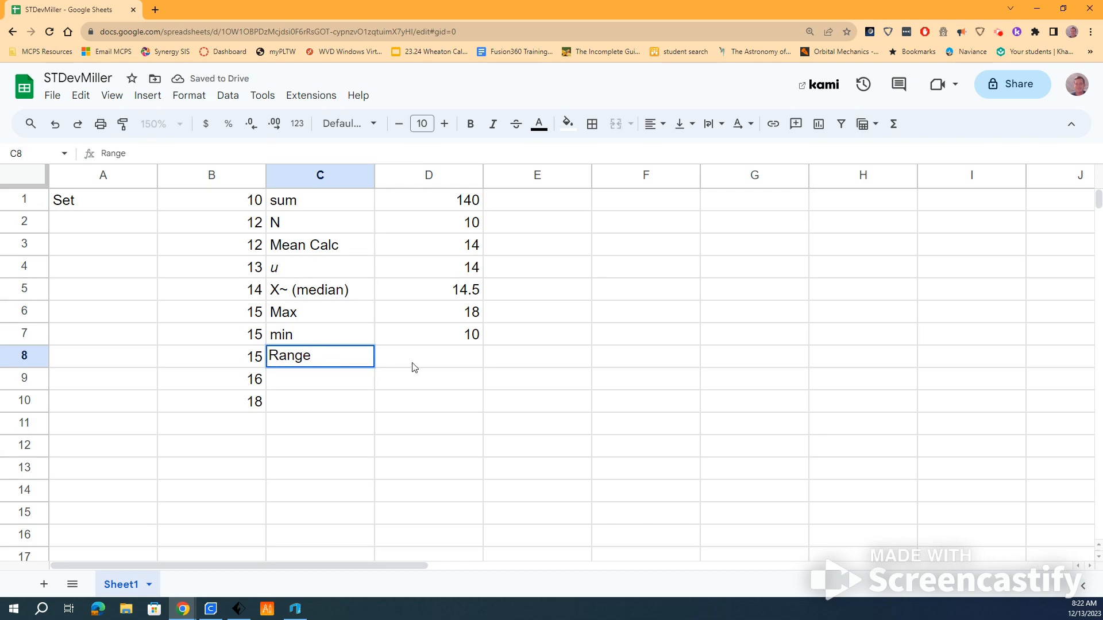
pyautogui.click(414, 367)
pyautogui.write('=')
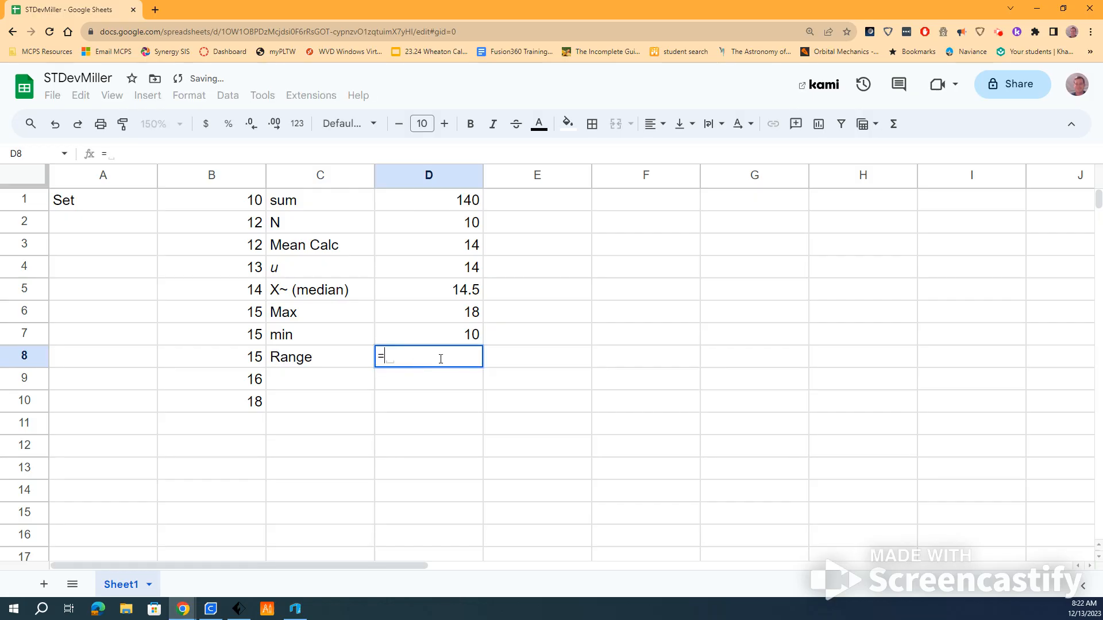
pyautogui.click(446, 317)
pyautogui.write('-')
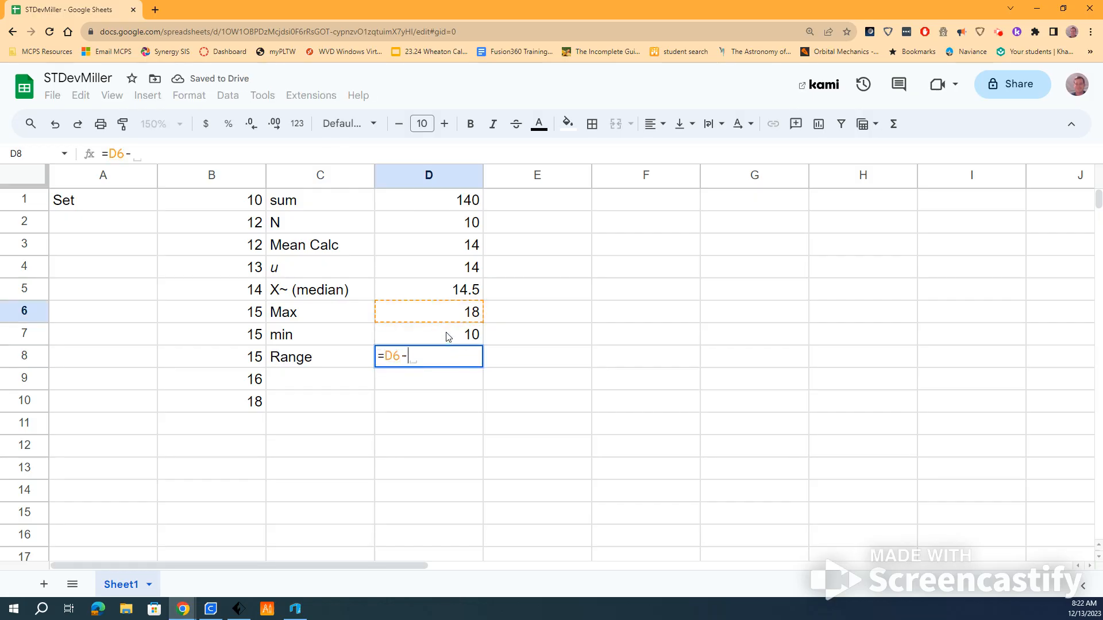
pyautogui.click(466, 339)
pyautogui.press('Return')
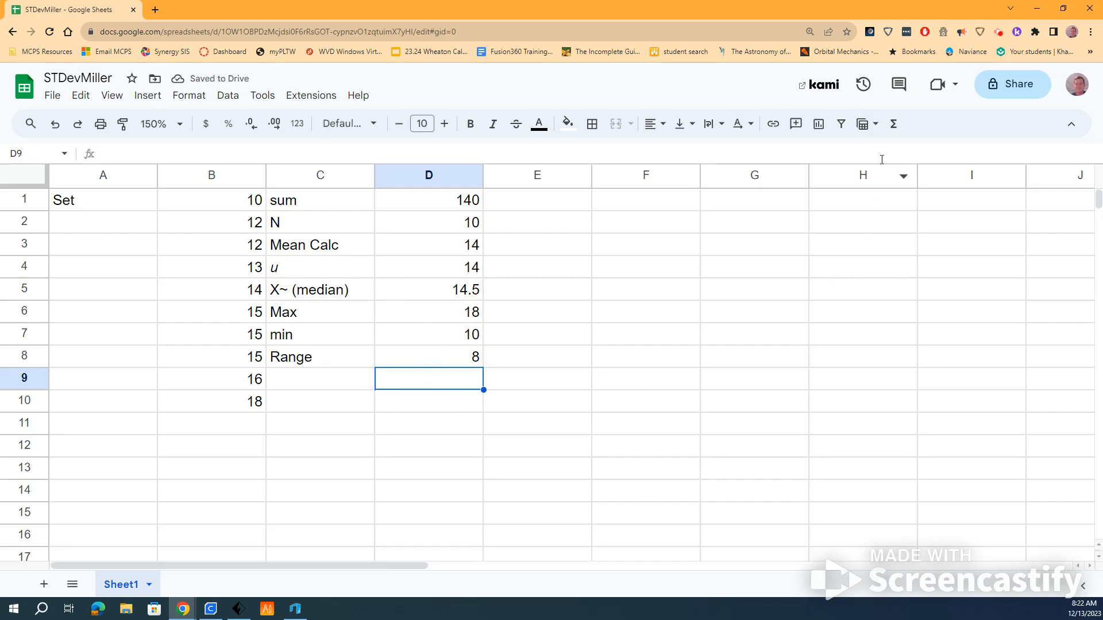
# - Calculate the mode of all of column B in cell D9 with the MODE function from the complete function list
pyautogui.click(894, 124)
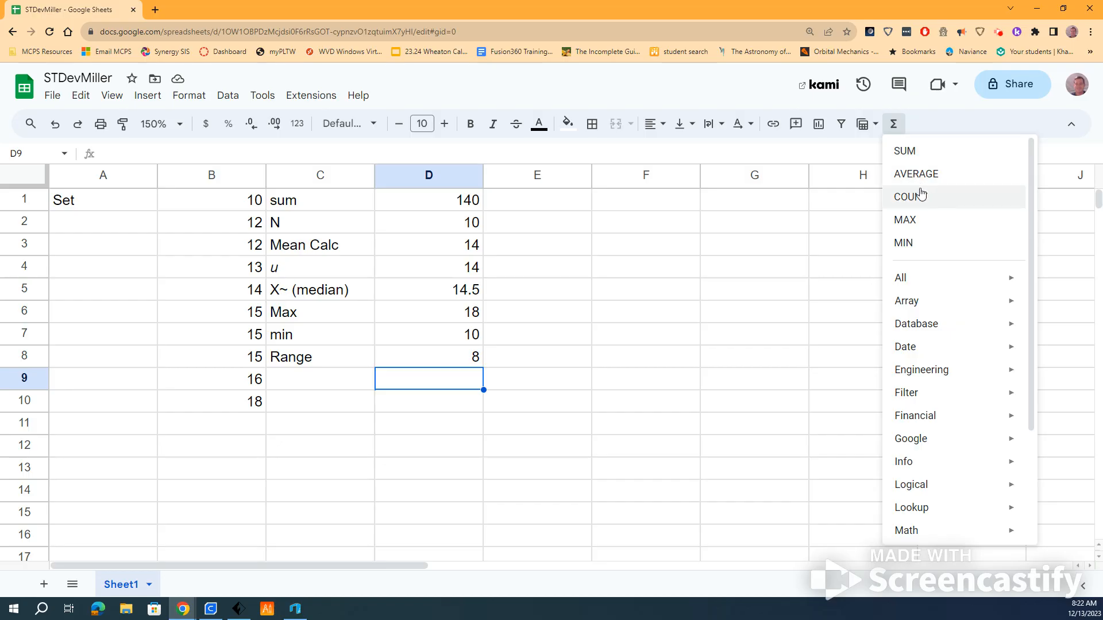
pyautogui.moveTo(888, 280)
pyautogui.scroll(-20, 798, 322)
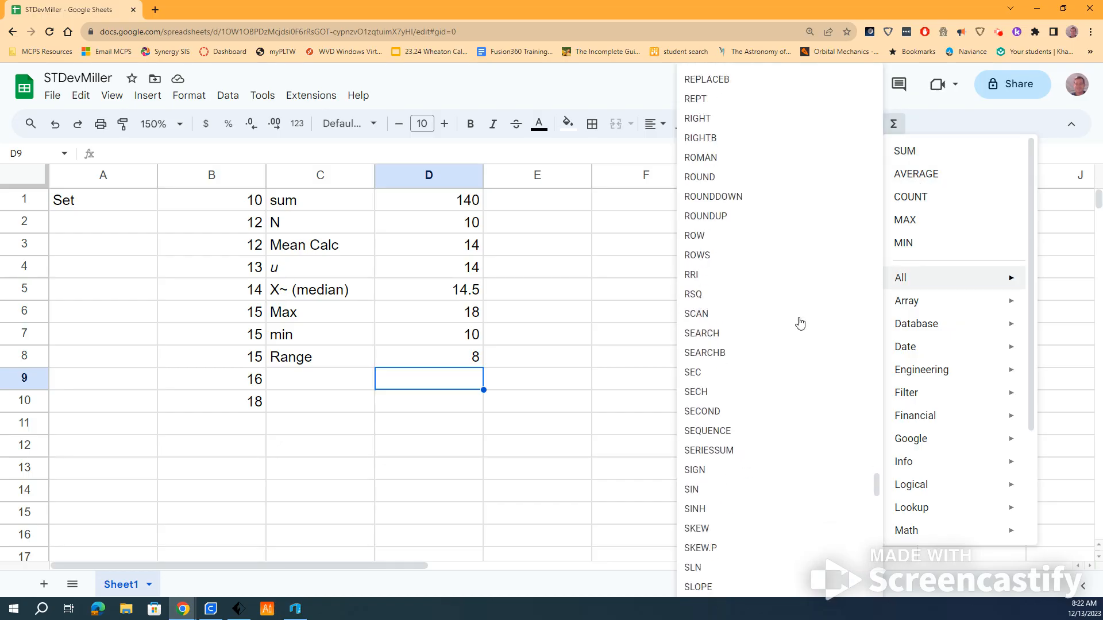
pyautogui.scroll(12, 798, 321)
pyautogui.scroll(15, 798, 316)
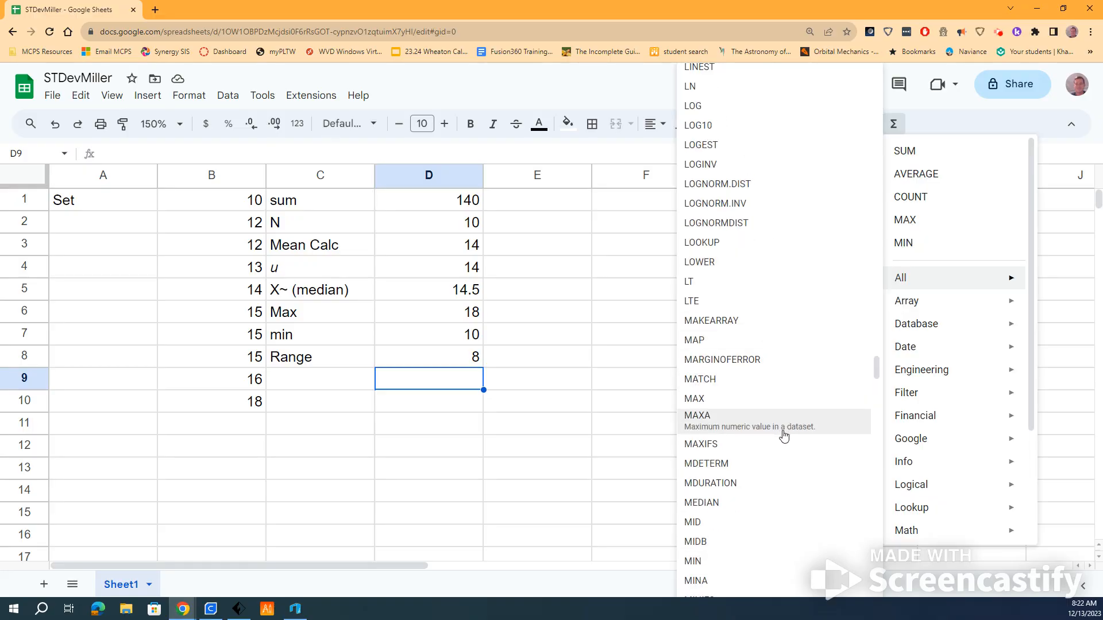
pyautogui.scroll(-3, 768, 448)
pyautogui.scroll(-5, 768, 448)
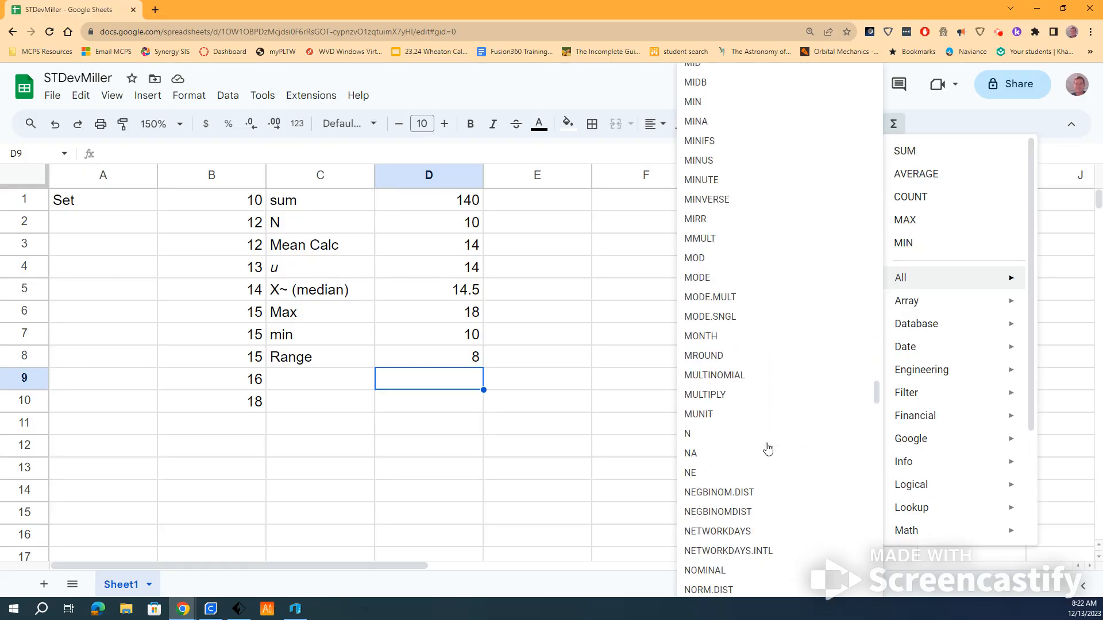
pyautogui.click(697, 285)
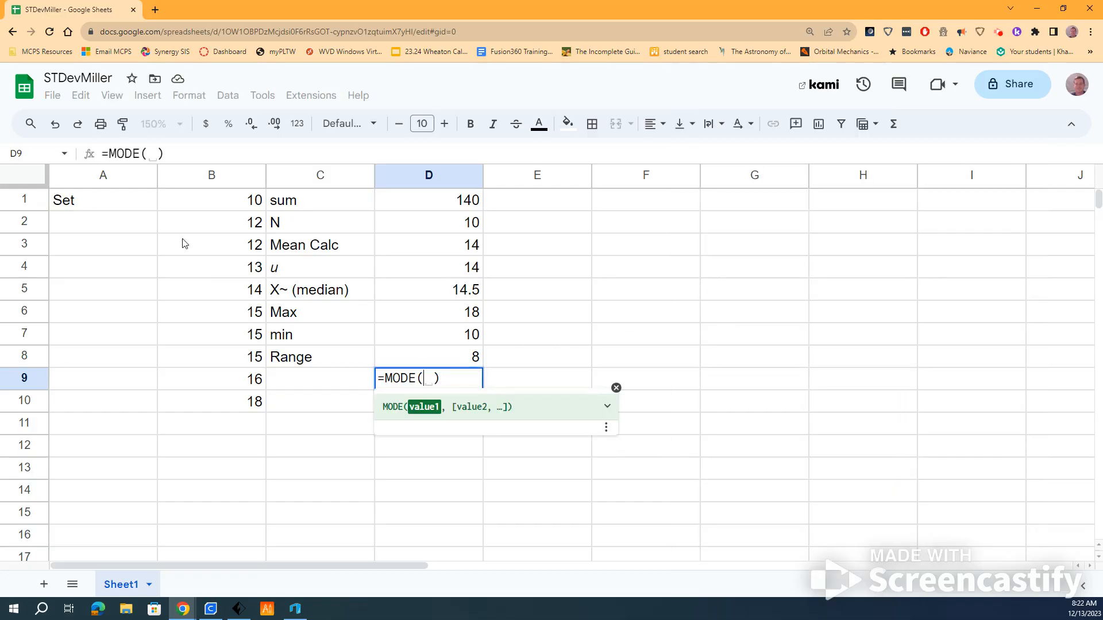
pyautogui.click(176, 176)
pyautogui.press('Return')
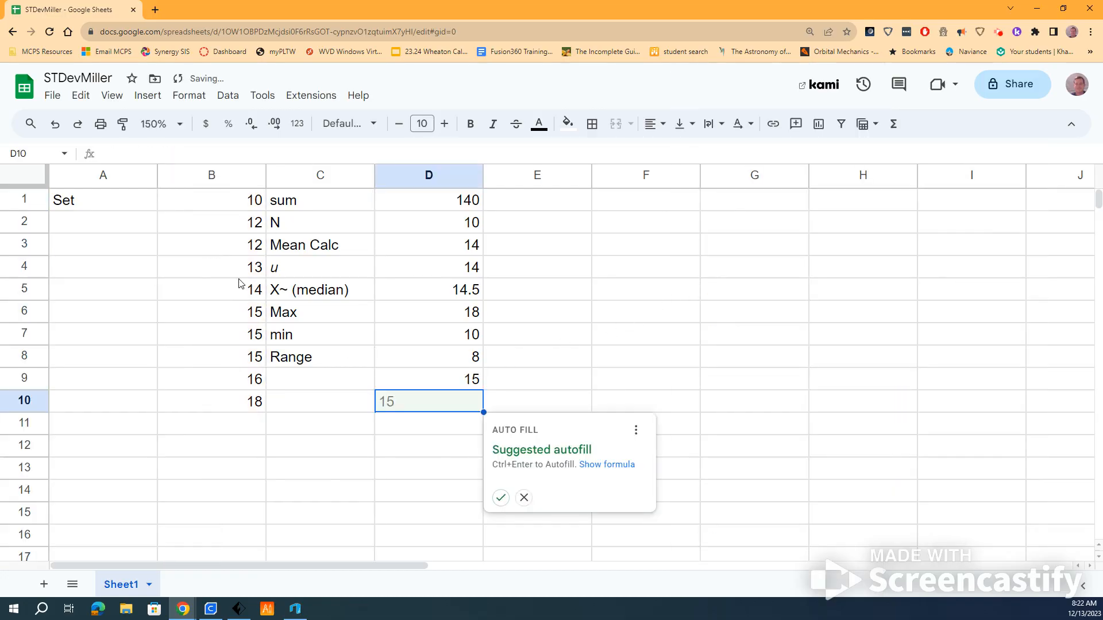
# - Label cell C9 "Mode"
pyautogui.click(310, 385)
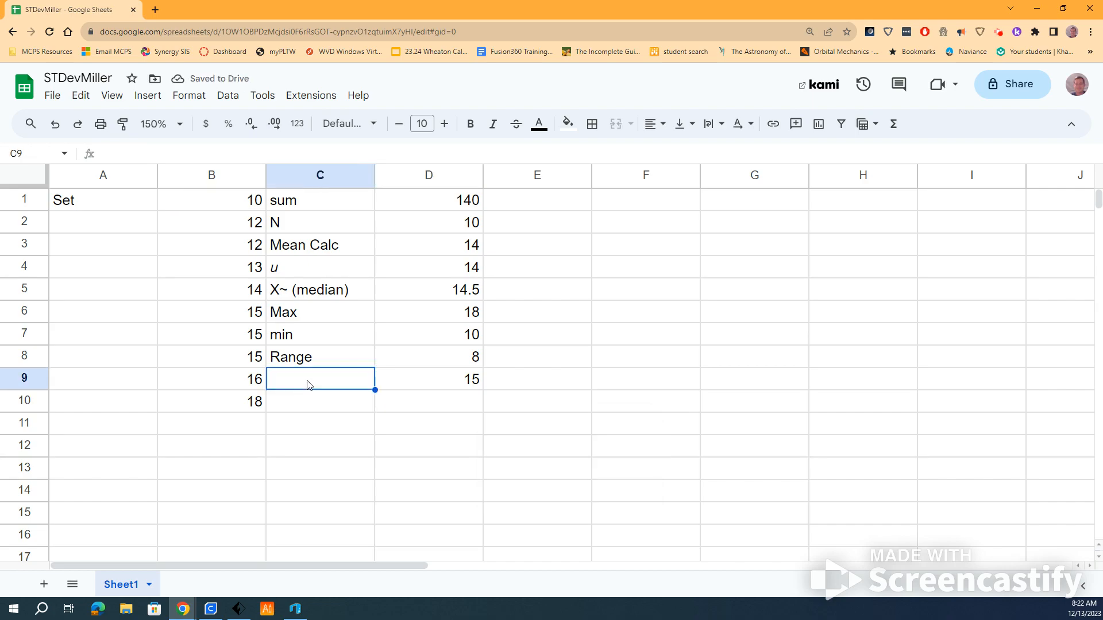
pyautogui.write('Mode')
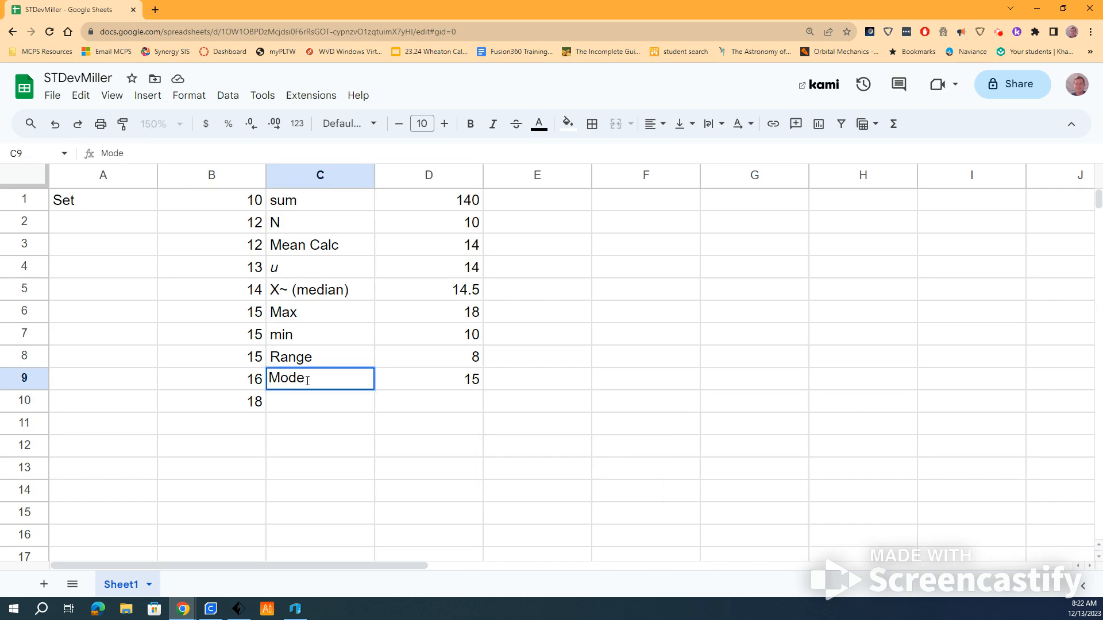
pyautogui.press('Return')
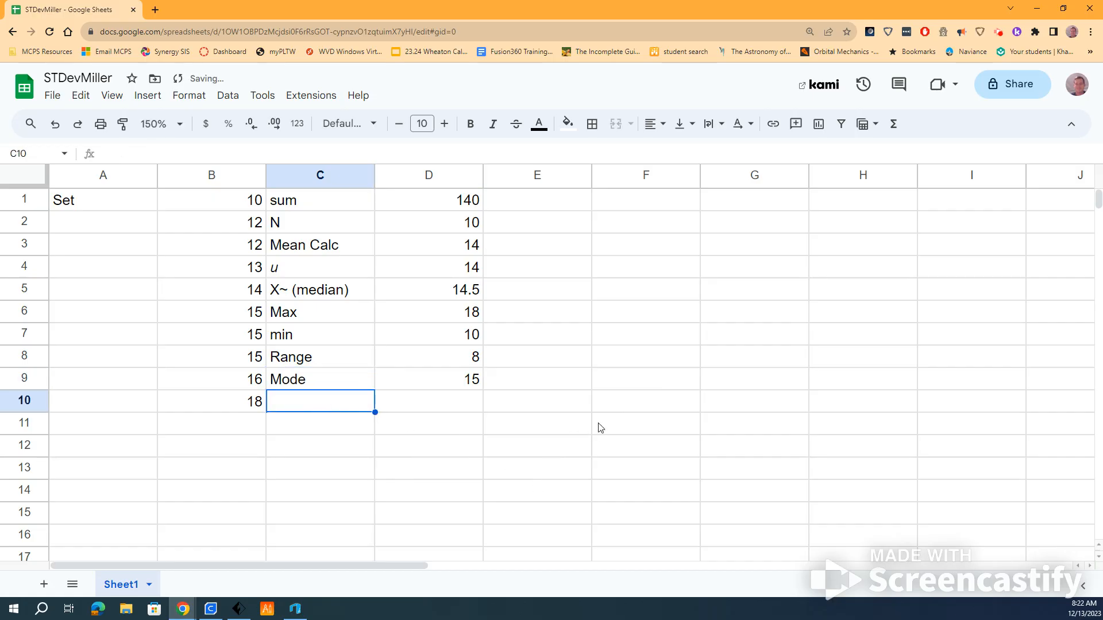
# - Insert the STDEV function into cell D10 from the complete function list, leaving its argument empty
pyautogui.click(449, 405)
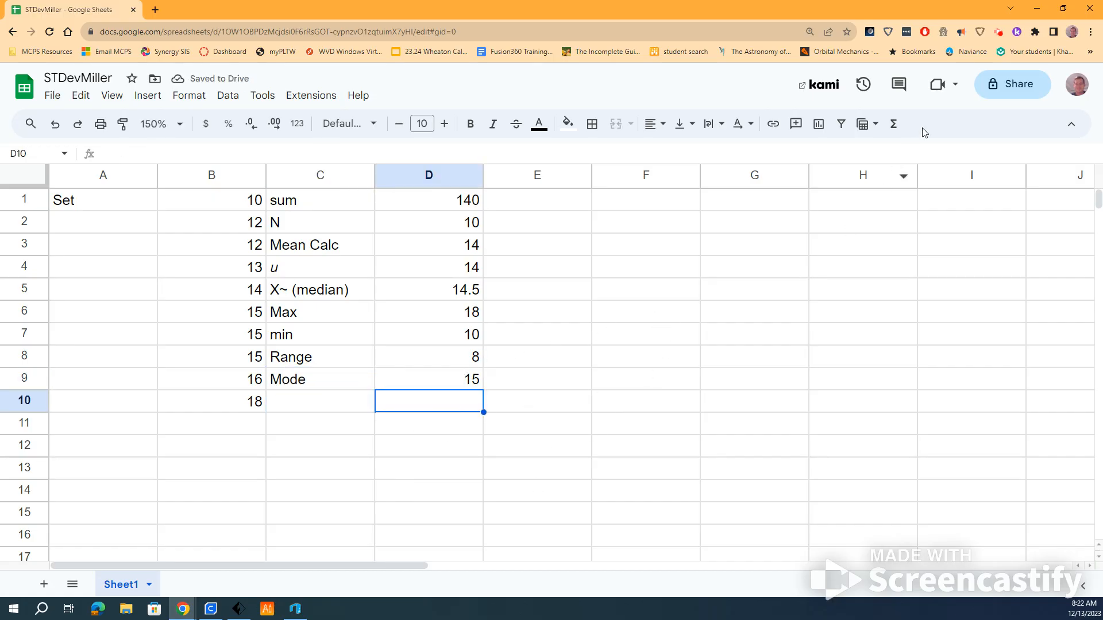
pyautogui.click(893, 125)
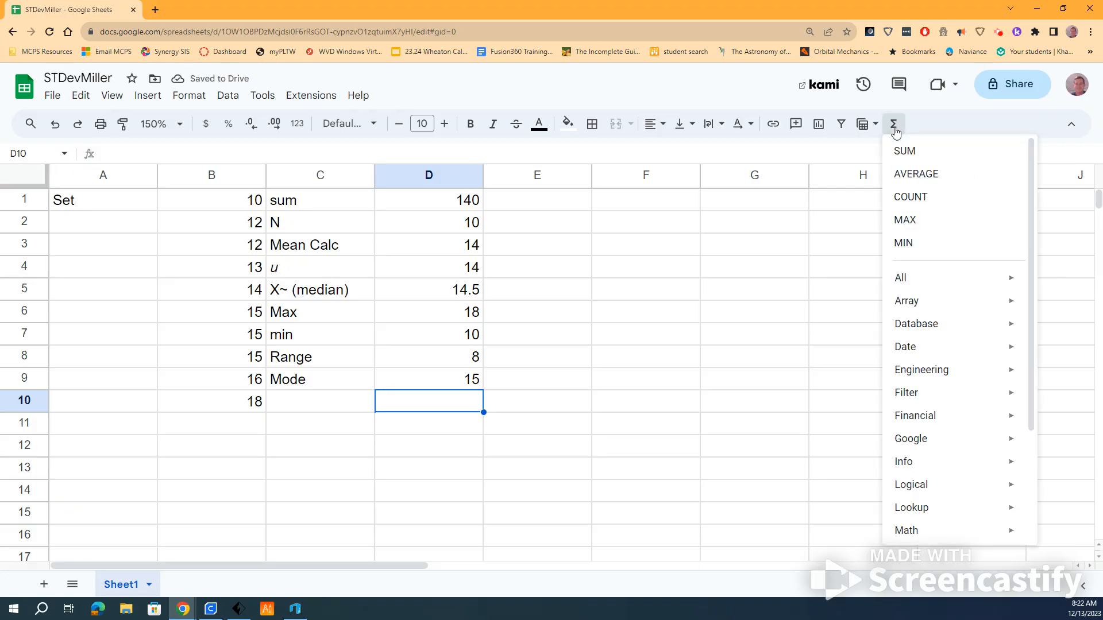
pyautogui.scroll(-3, 955, 315)
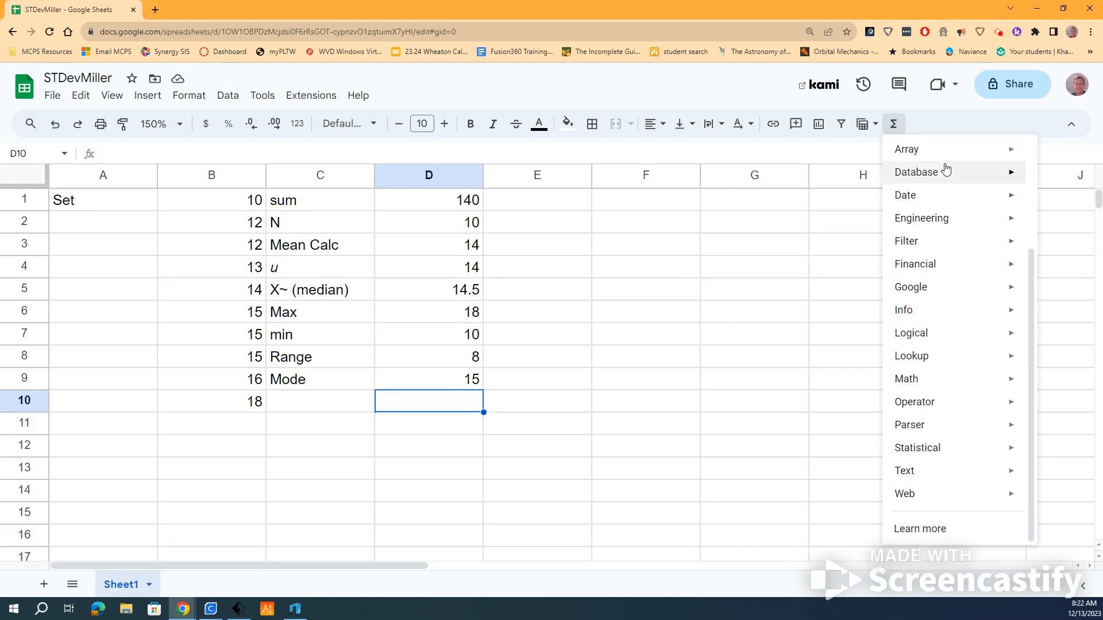
pyautogui.scroll(3, 940, 181)
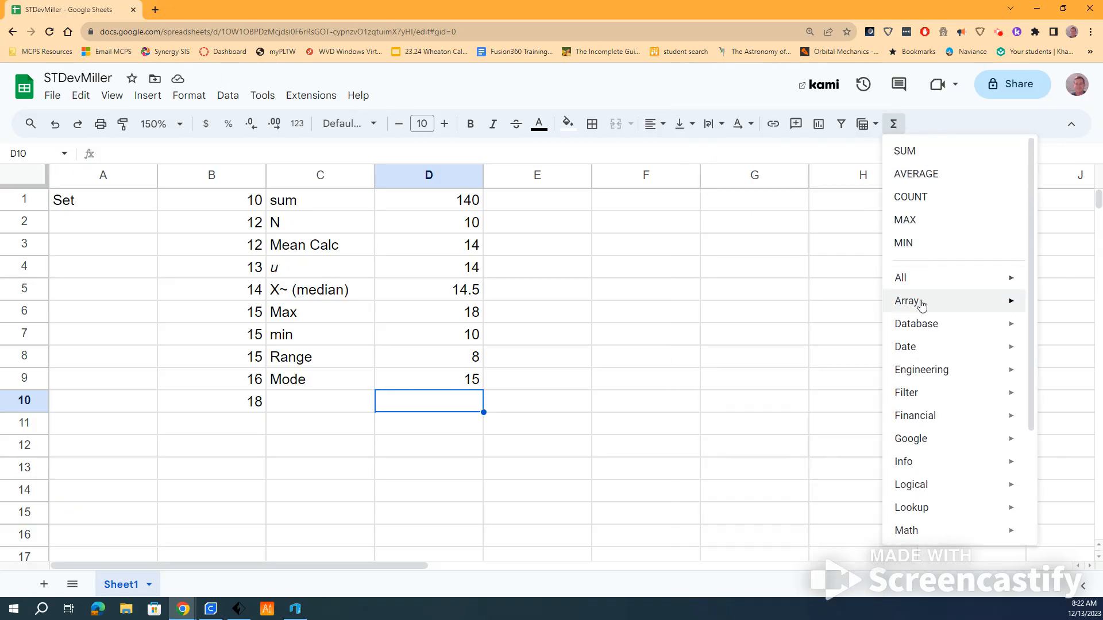
pyautogui.moveTo(955, 287)
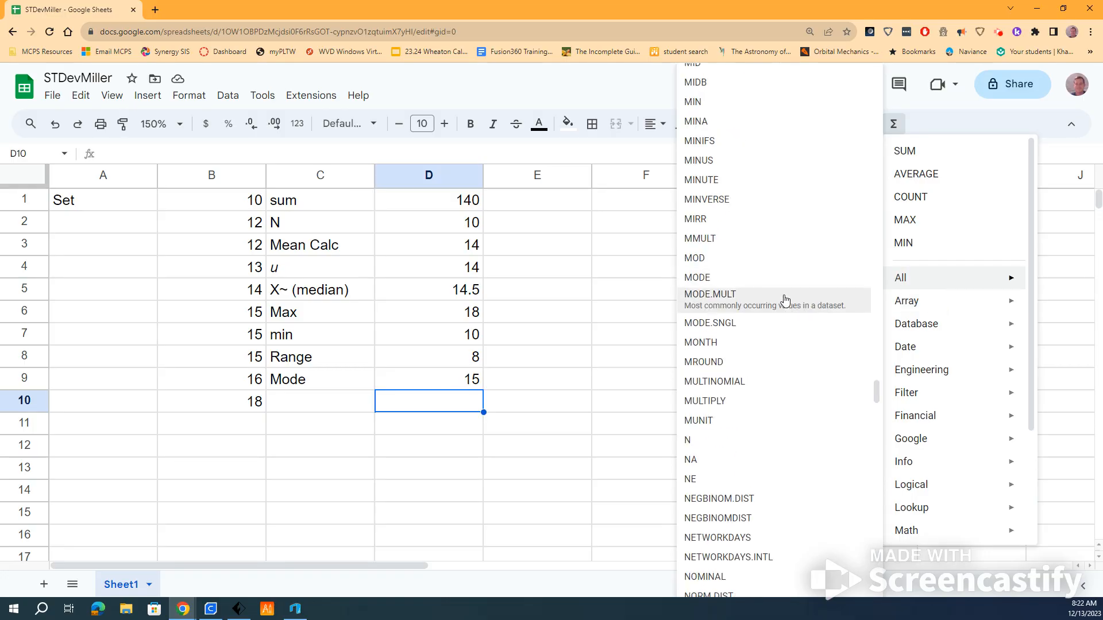
pyautogui.scroll(-20, 784, 299)
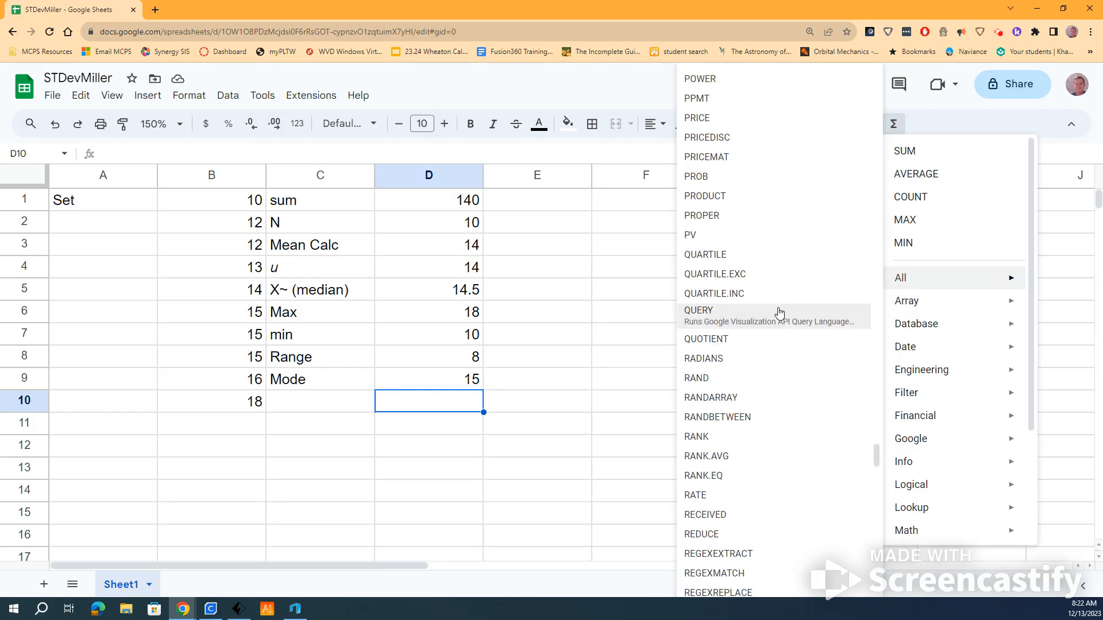
pyautogui.scroll(-10, 791, 350)
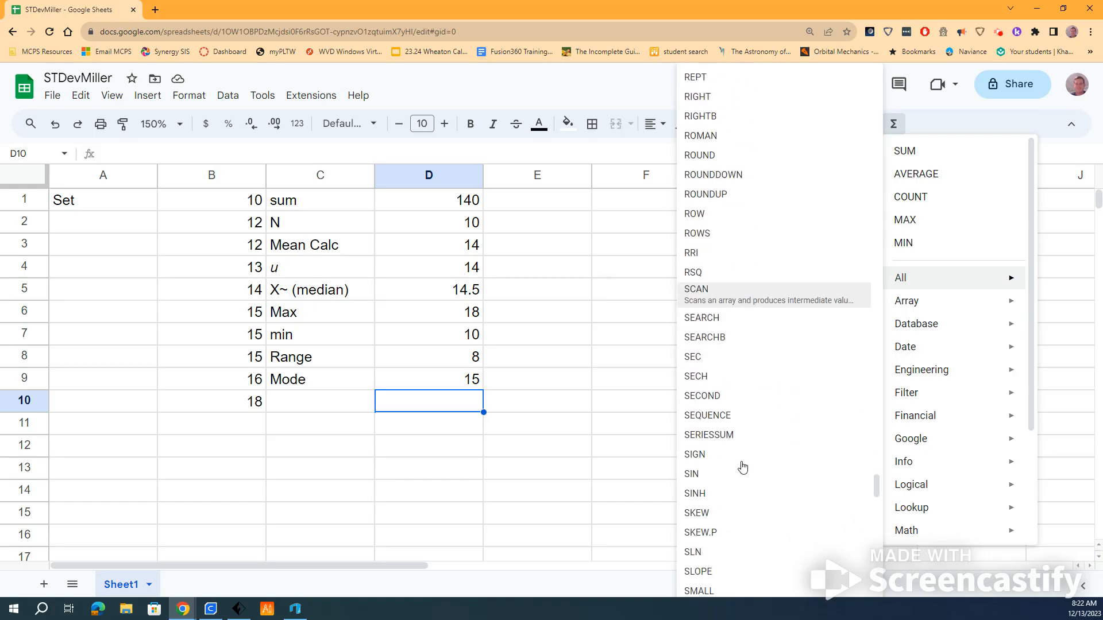
pyautogui.scroll(-2, 742, 466)
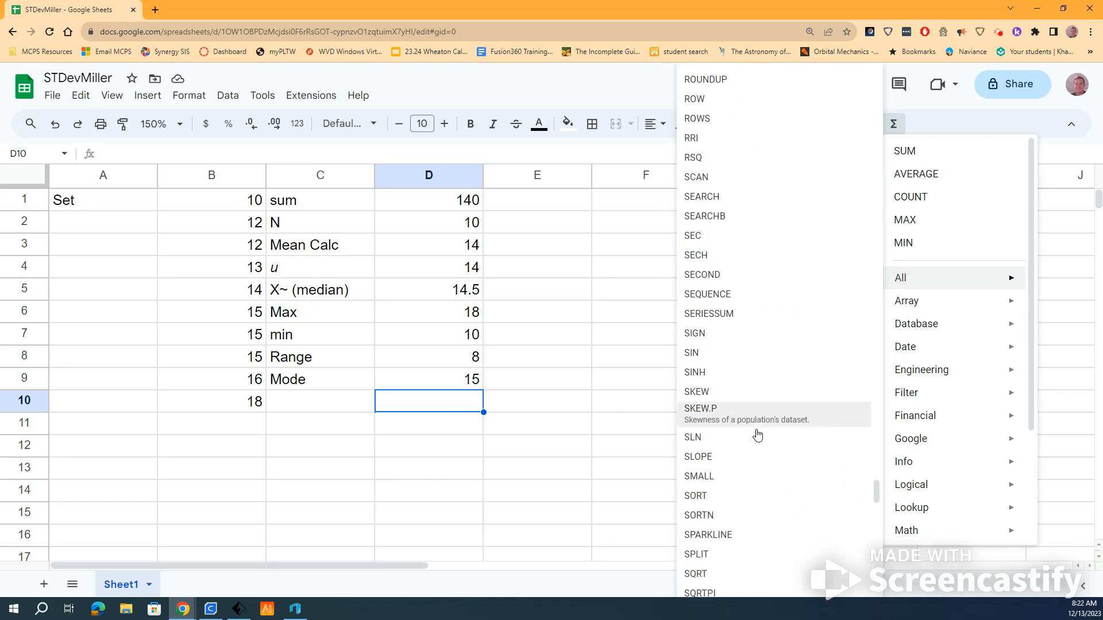
pyautogui.scroll(-4, 757, 436)
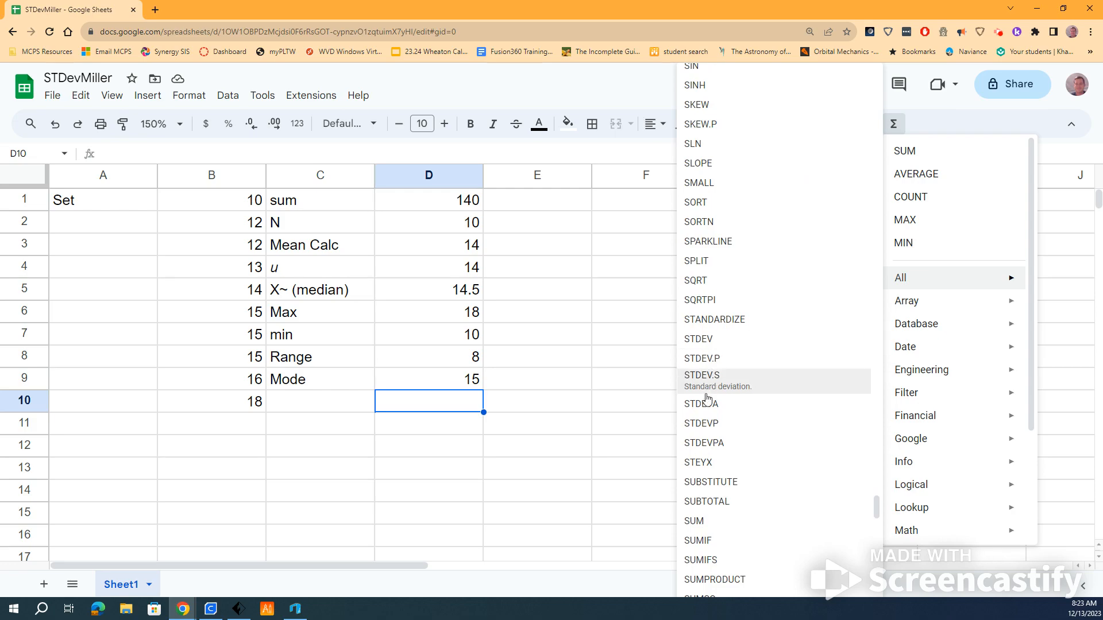
pyautogui.click(710, 344)
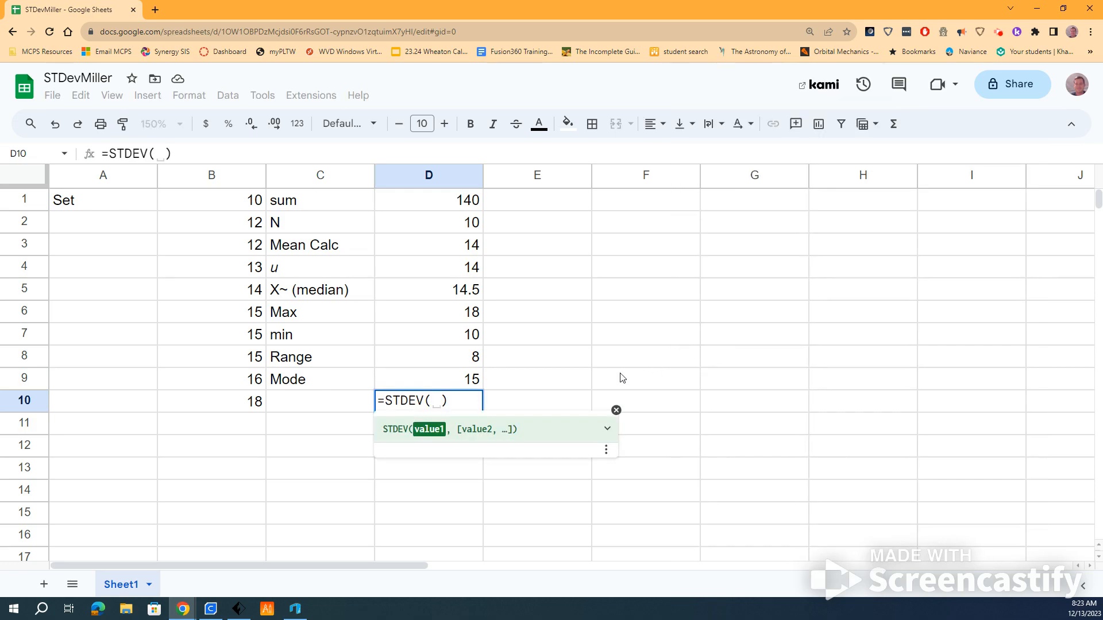
pyautogui.press('Return')
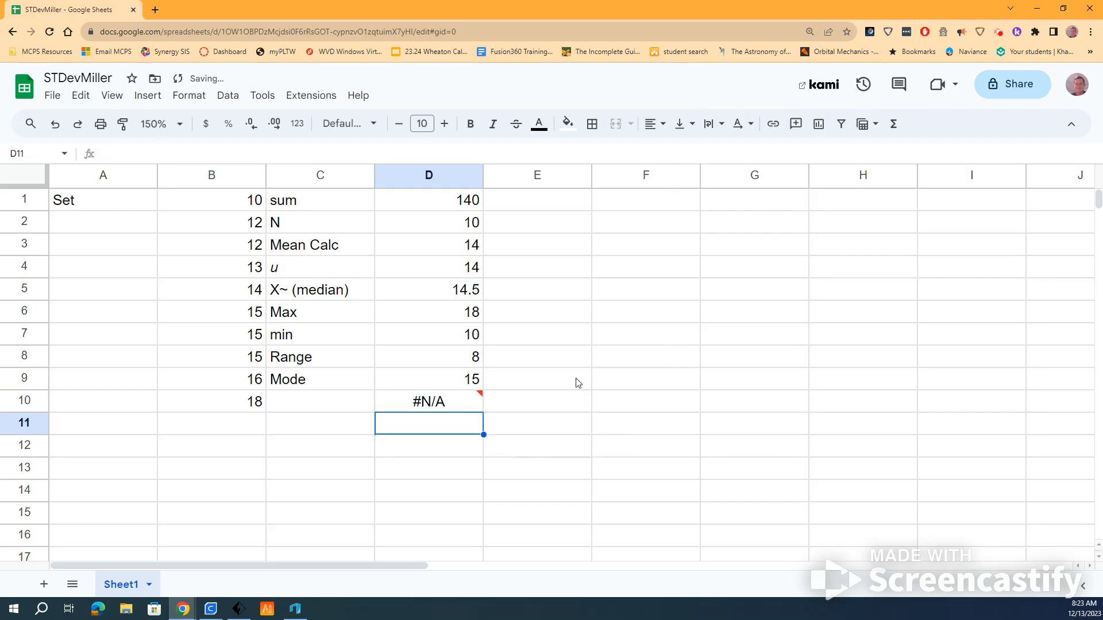
# - Complete the STDEV formula in D10 with all of column B (B:B) as its argument
pyautogui.click(430, 406)
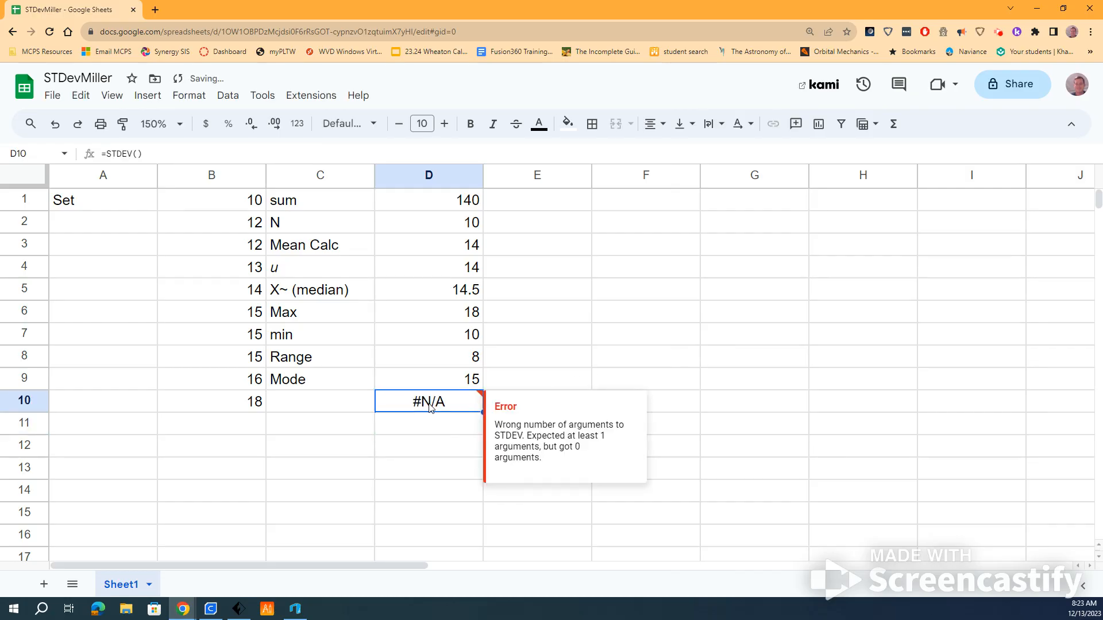
pyautogui.doubleClick(430, 407)
pyautogui.click(155, 154)
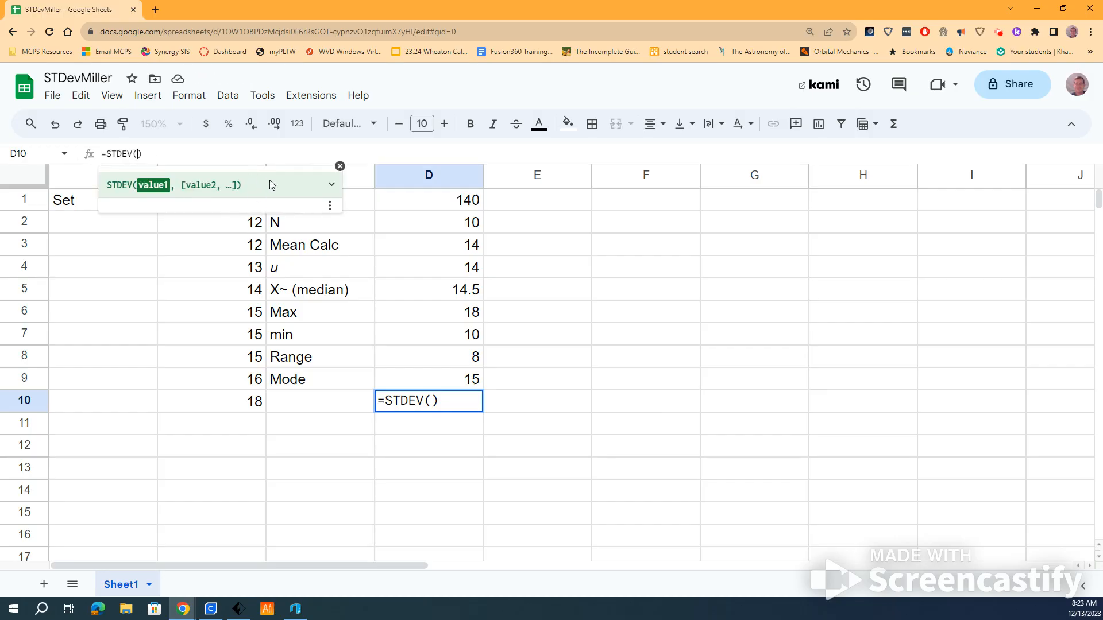
pyautogui.moveTo(272, 185); pyautogui.dragTo(326, 258)
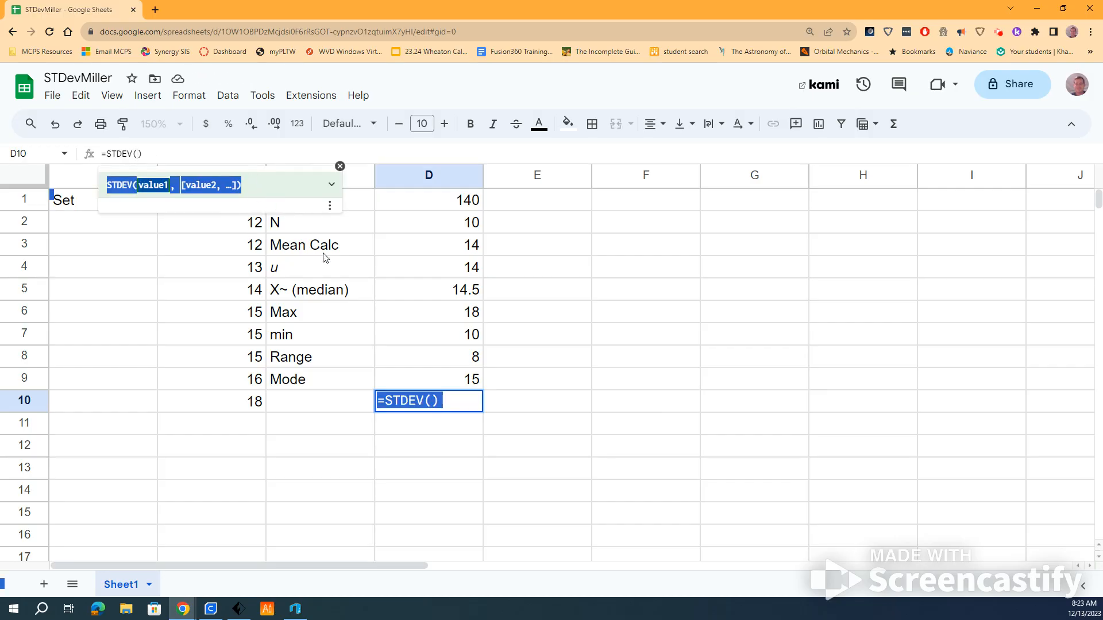
pyautogui.click(340, 166)
pyautogui.click(224, 180)
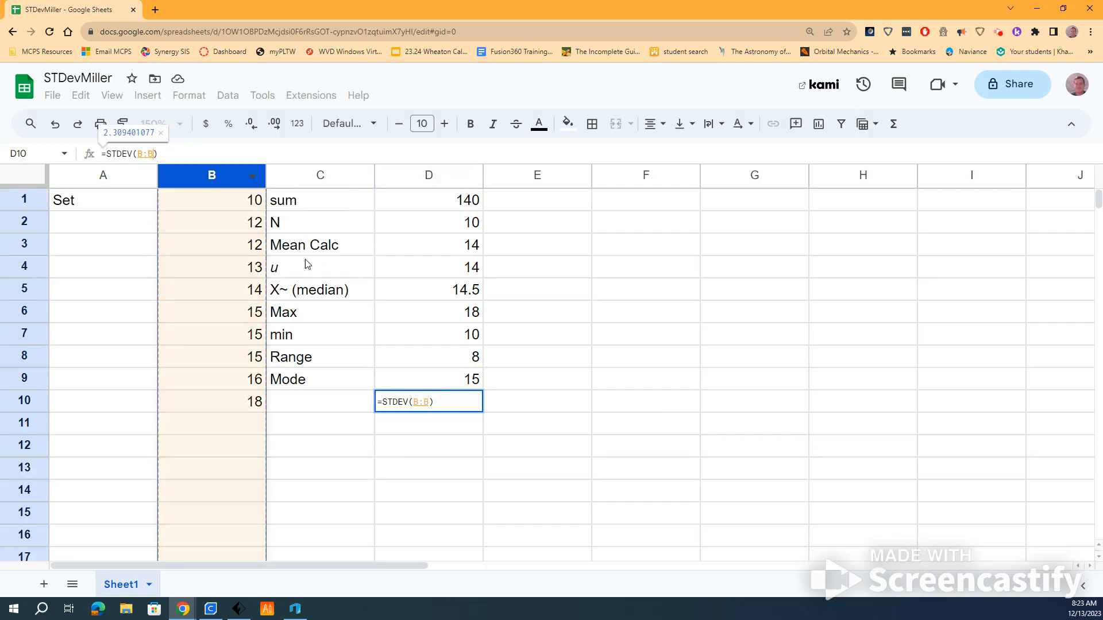
pyautogui.press('Return')
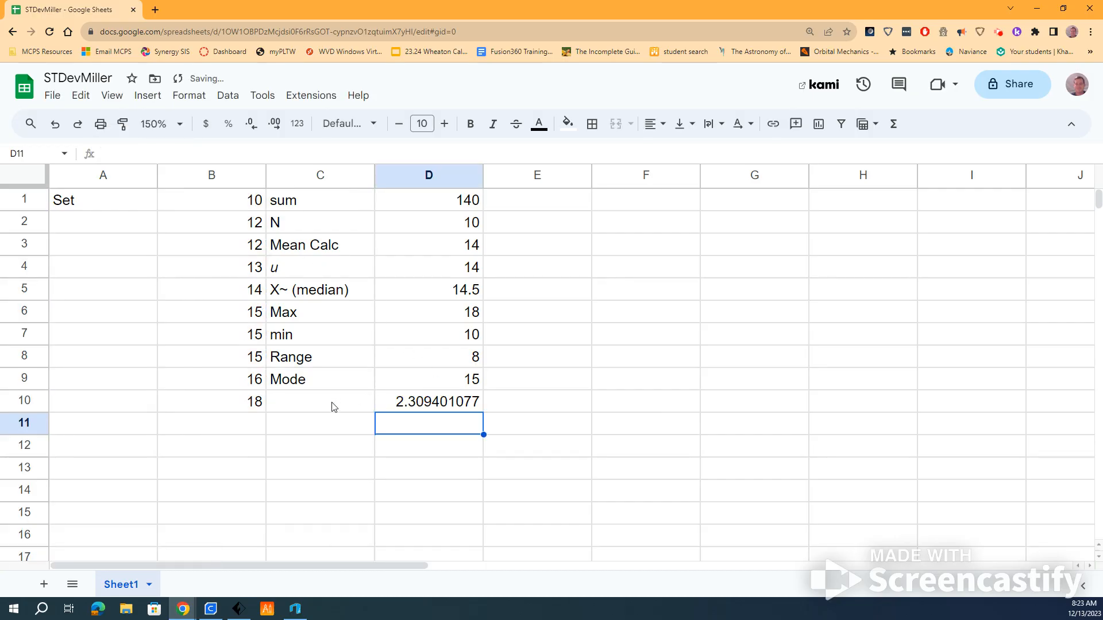
# - Label cell C10 "STDev"
pyautogui.click(332, 407)
pyautogui.write('ST')
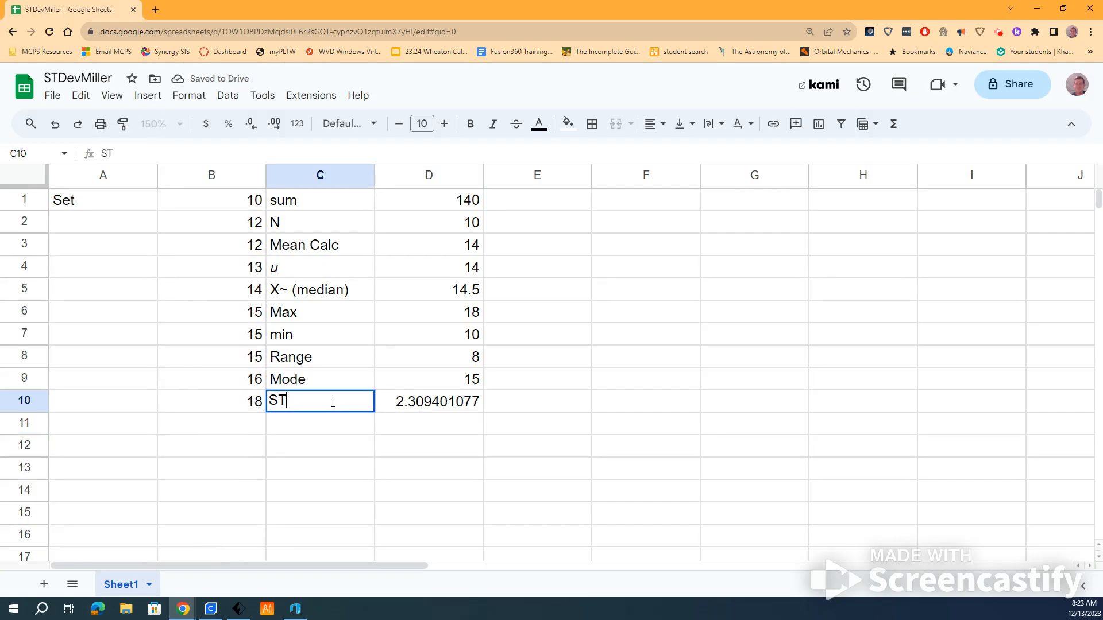
pyautogui.write('Dev')
pyautogui.click(314, 429)
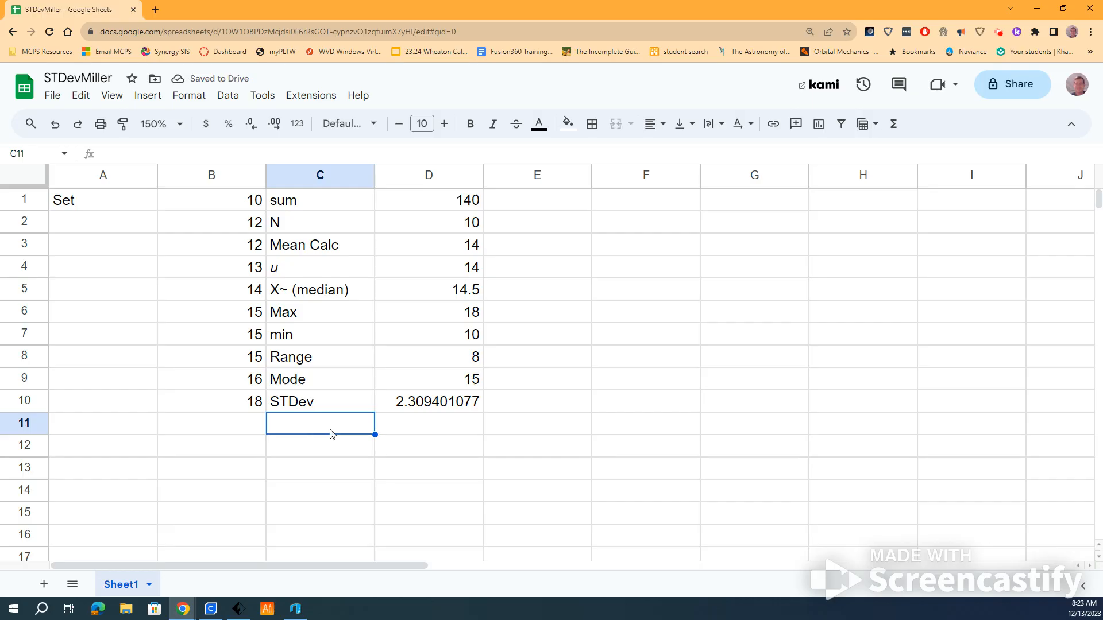
pyautogui.click(398, 438)
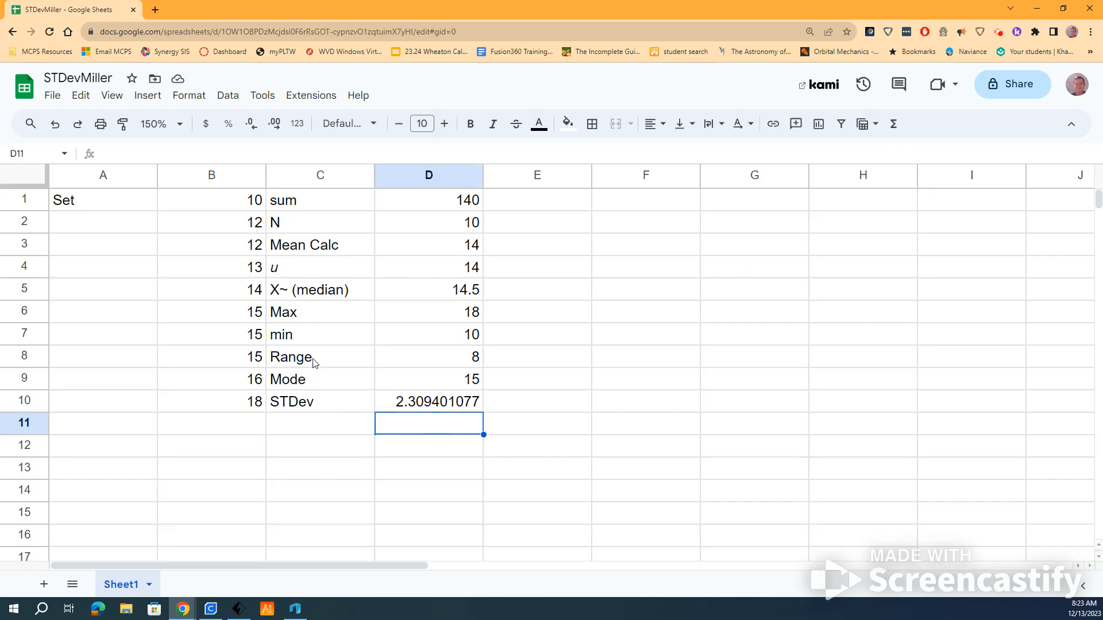
# - Highlight the mean in cell D4 and the standard deviation in cell D10 with a yellow fill
pyautogui.click(462, 270)
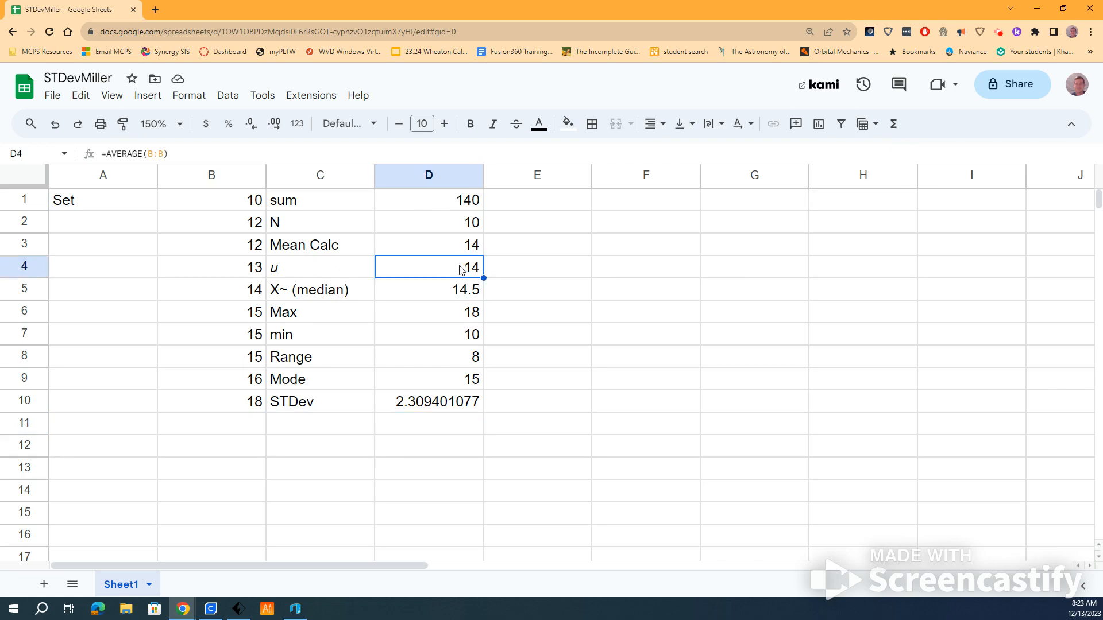
pyautogui.click(539, 124)
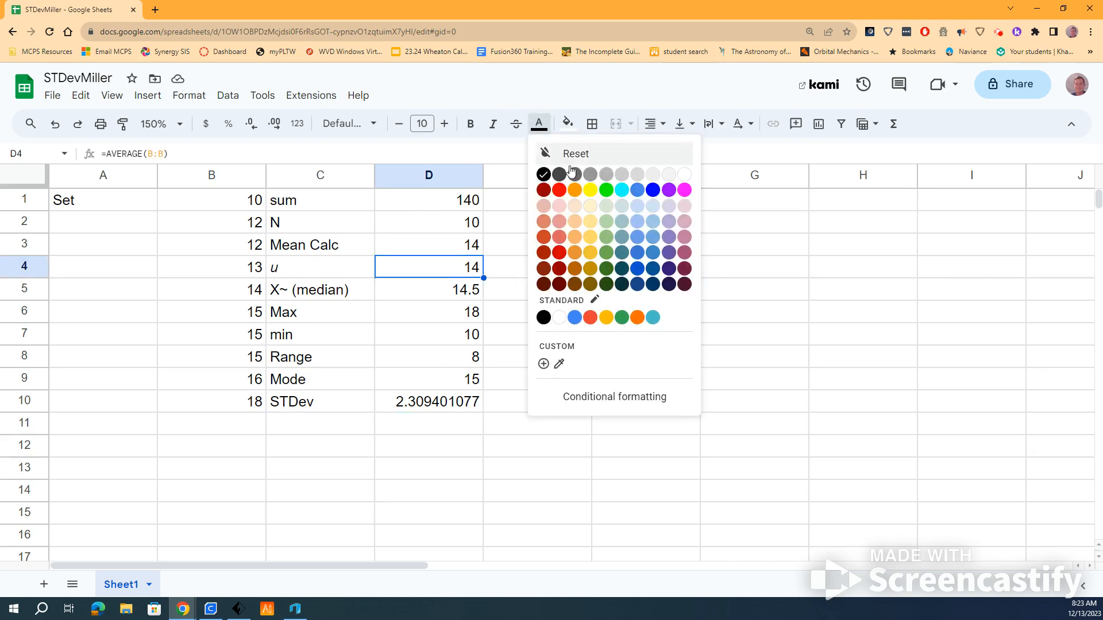
pyautogui.click(568, 124)
pyautogui.click(619, 190)
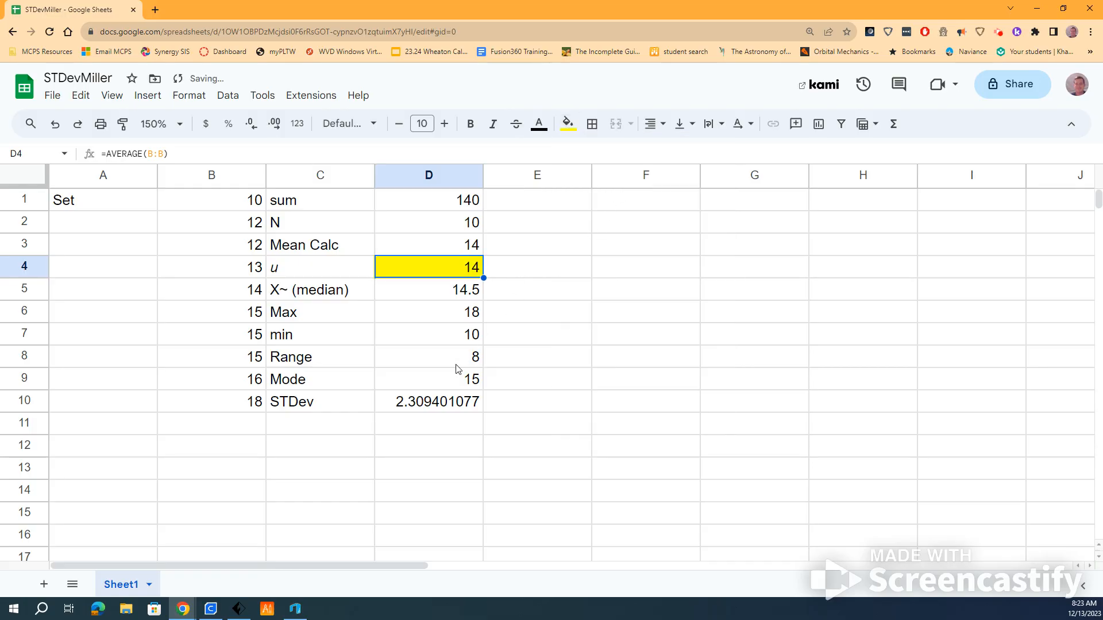
pyautogui.click(431, 406)
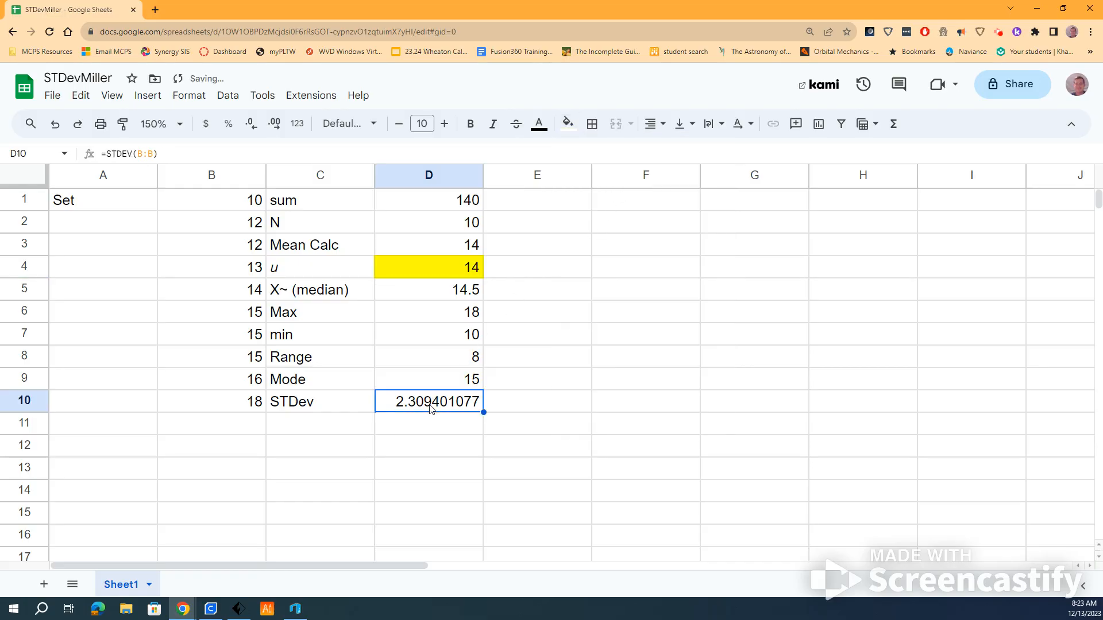
pyautogui.click(567, 123)
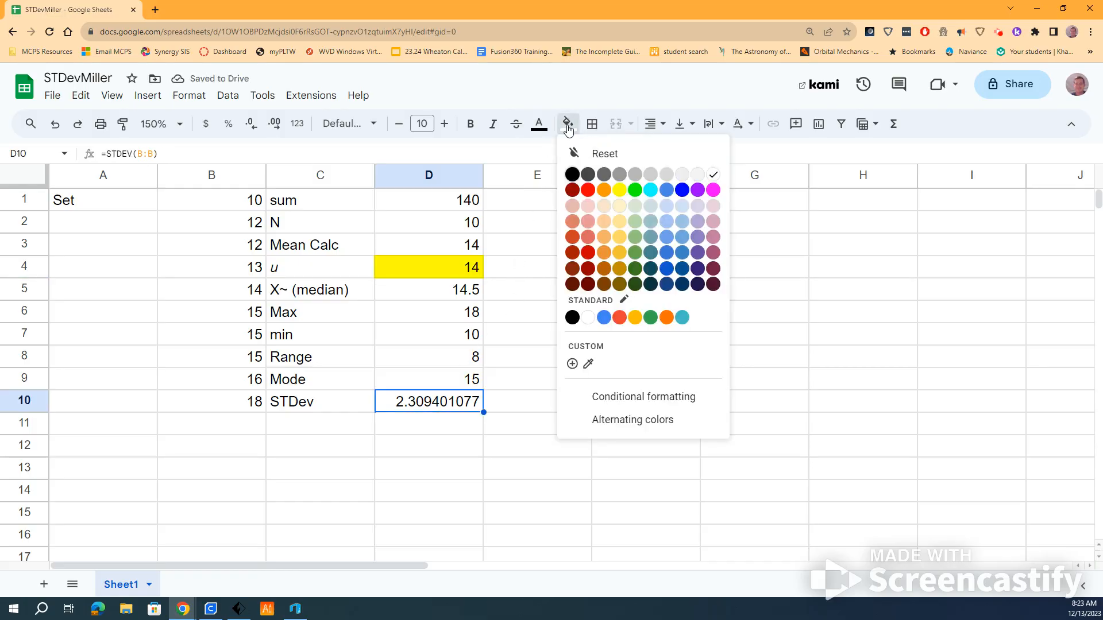
pyautogui.click(619, 190)
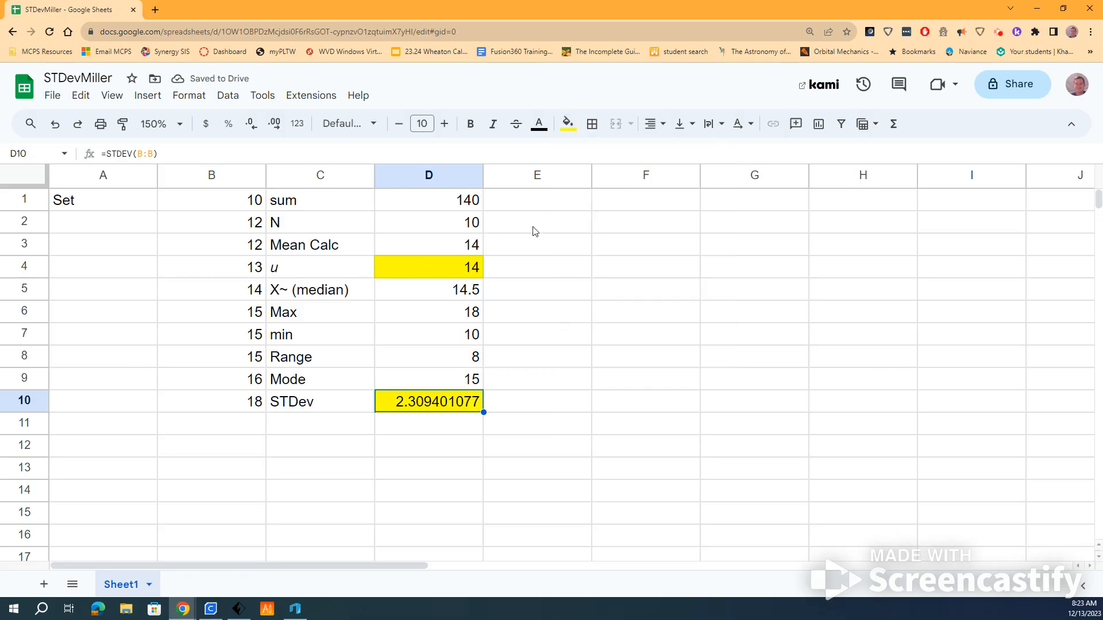
# - Insert a chart from empty cell F2 and change its type to a histogram chart
pyautogui.click(608, 225)
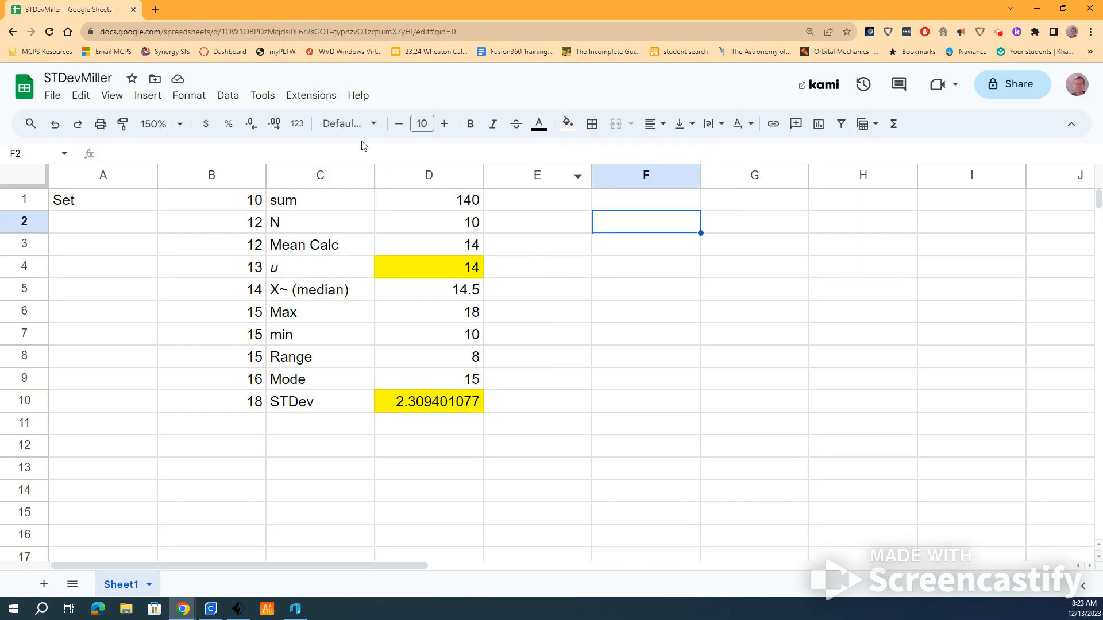
pyautogui.click(151, 98)
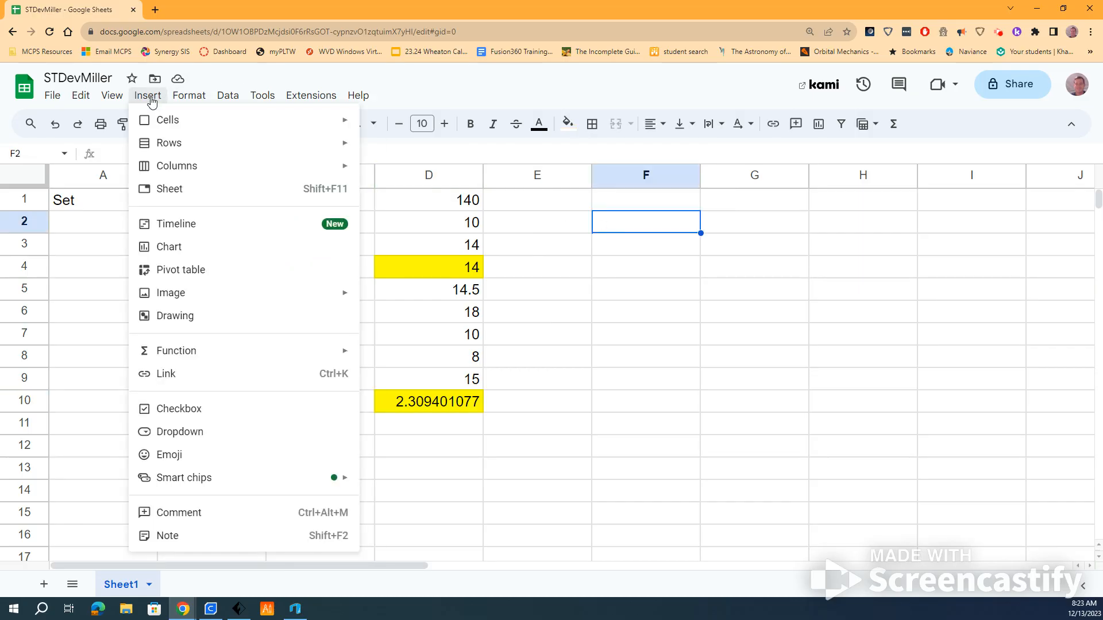
pyautogui.click(169, 247)
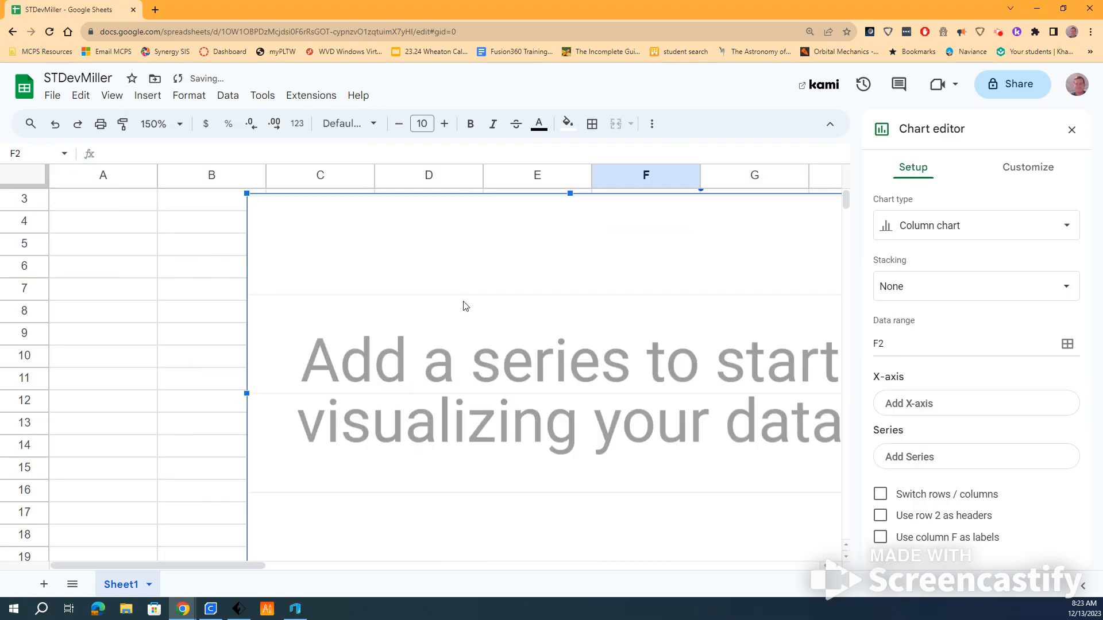
pyautogui.click(962, 237)
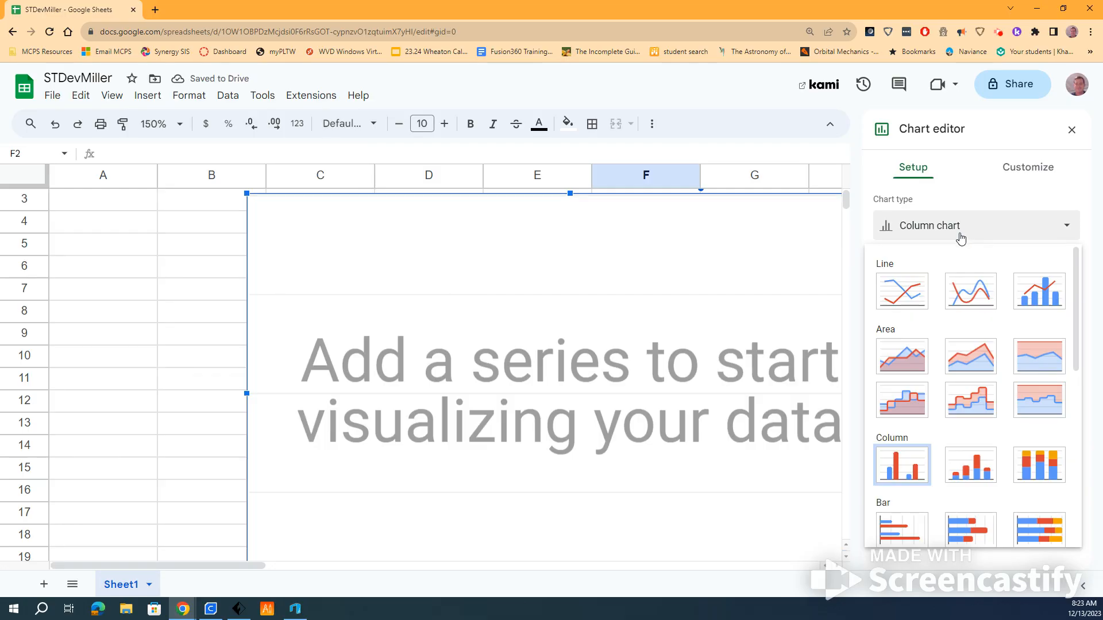
pyautogui.scroll(-6, 972, 289)
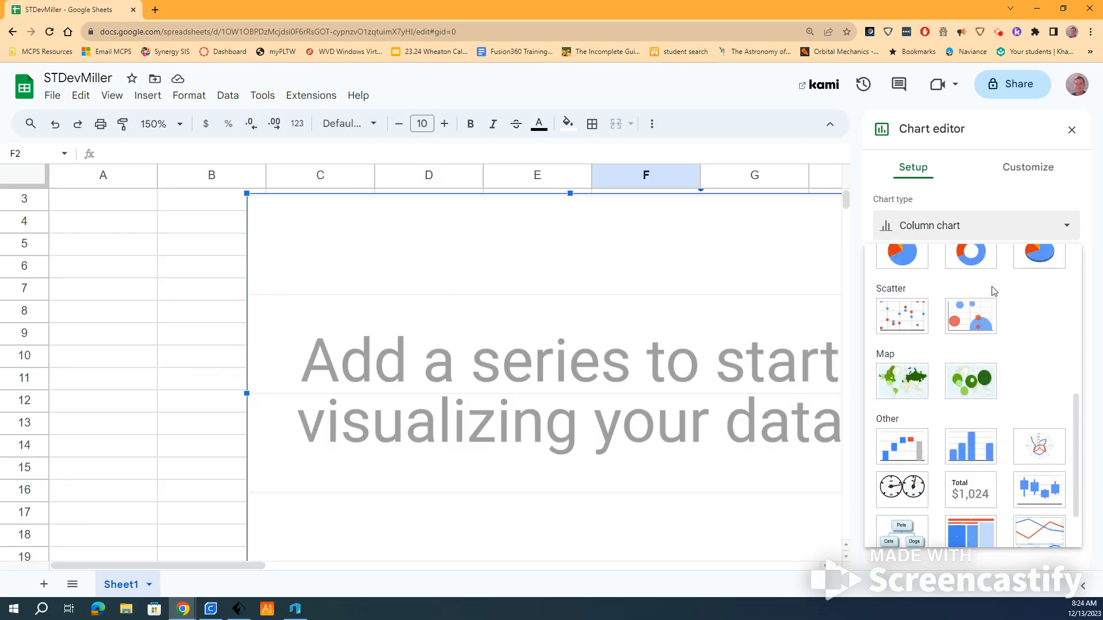
pyautogui.scroll(-1, 1020, 324)
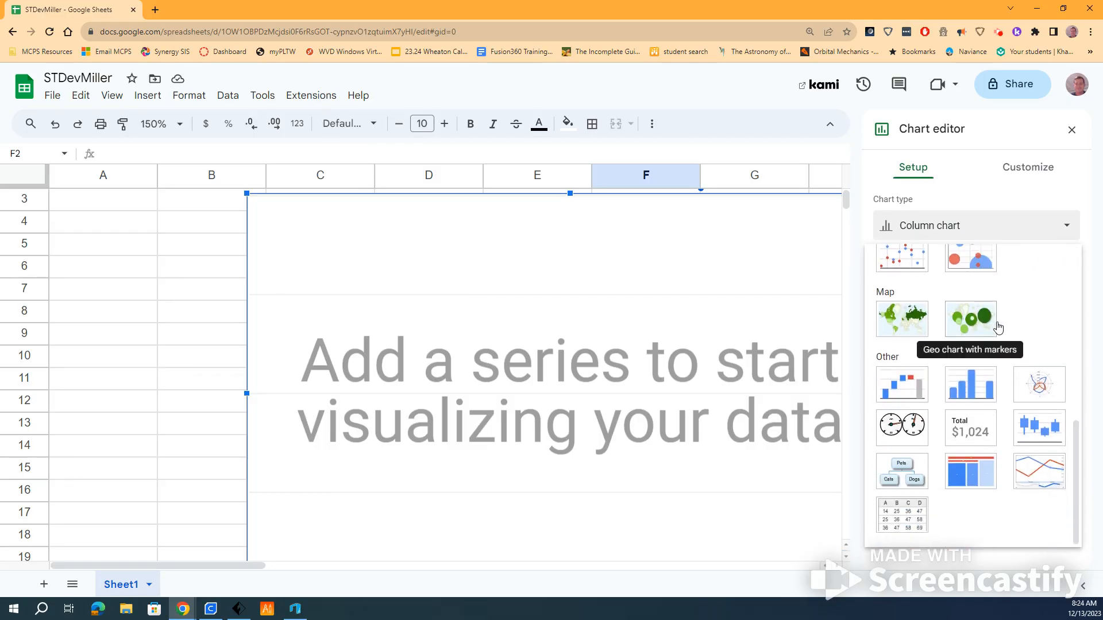
pyautogui.click(960, 391)
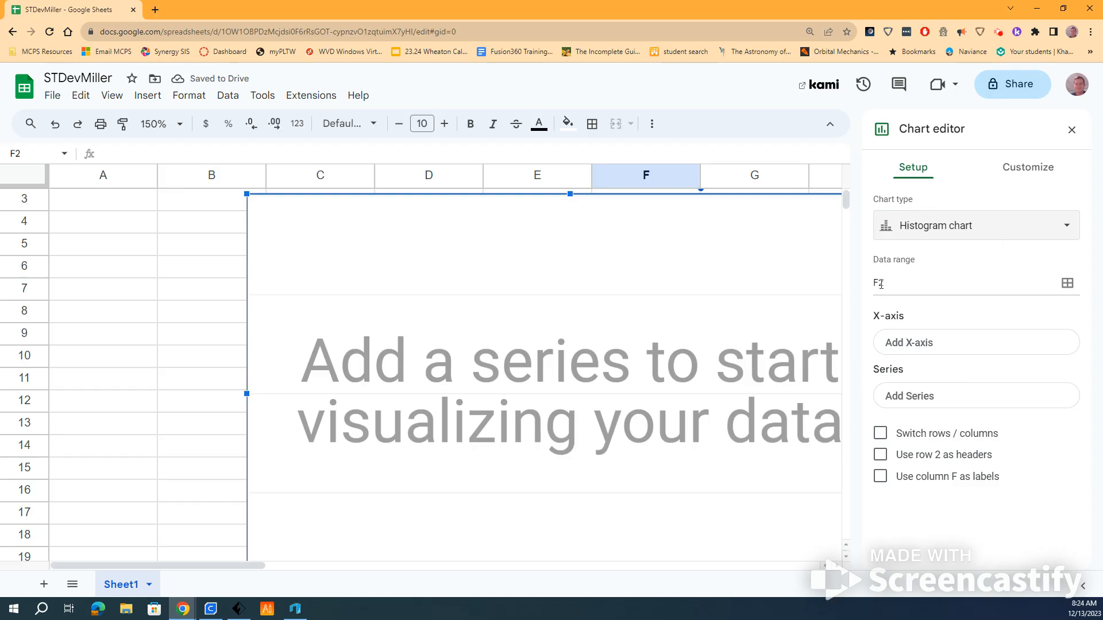
# - Try to set the empty histogram chart's data range to column B
pyautogui.click(1067, 284)
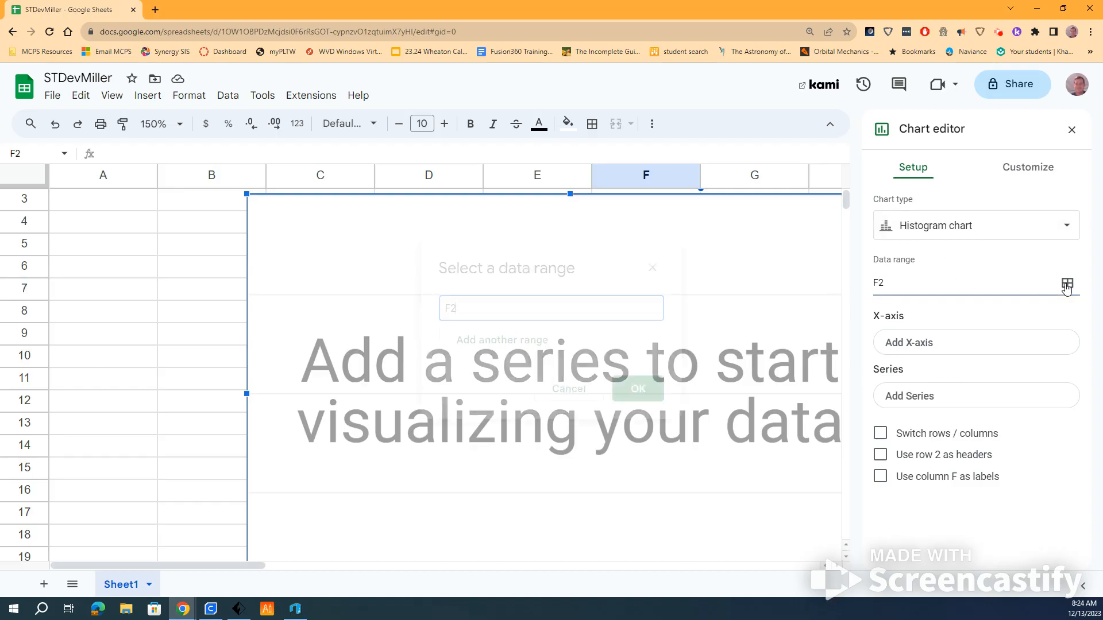
pyautogui.moveTo(502, 310); pyautogui.dragTo(425, 306)
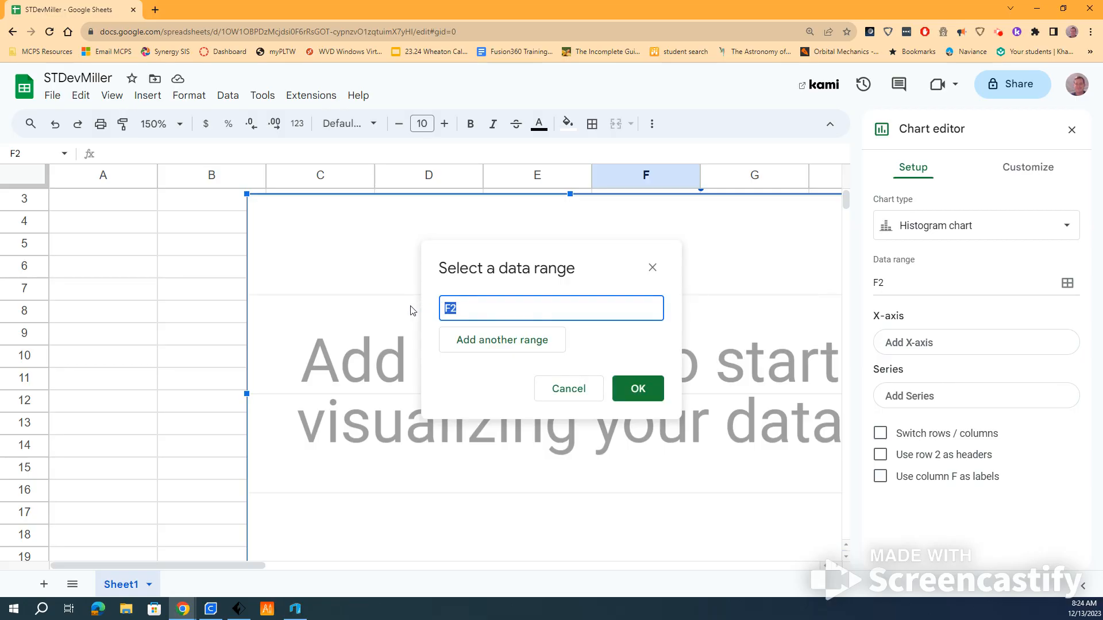
pyautogui.write('B')
pyautogui.press('Return')
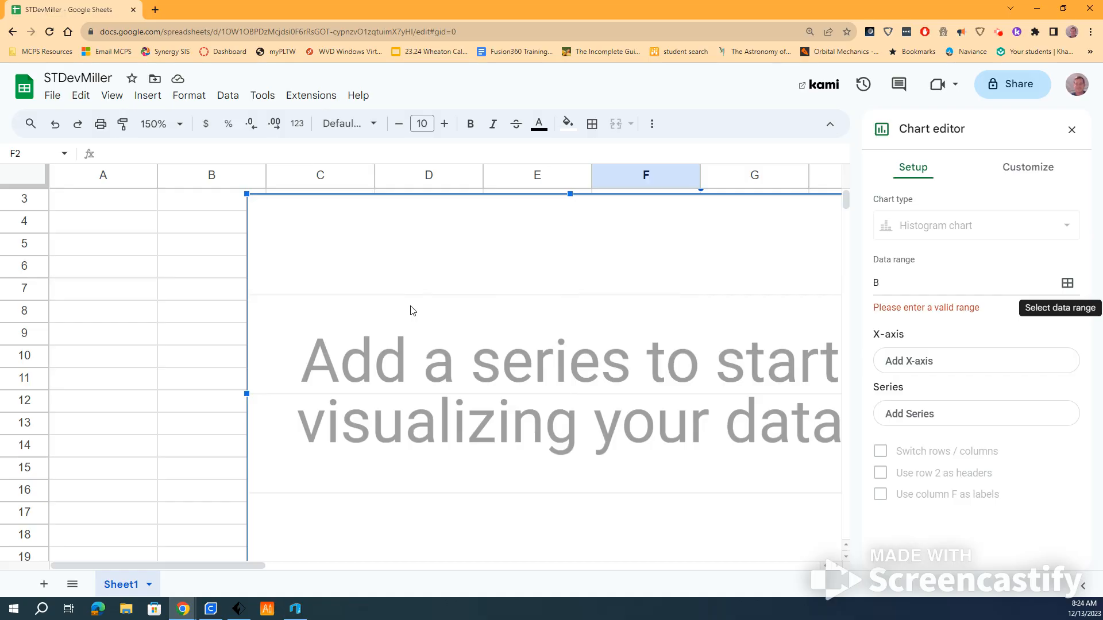
pyautogui.click(877, 283)
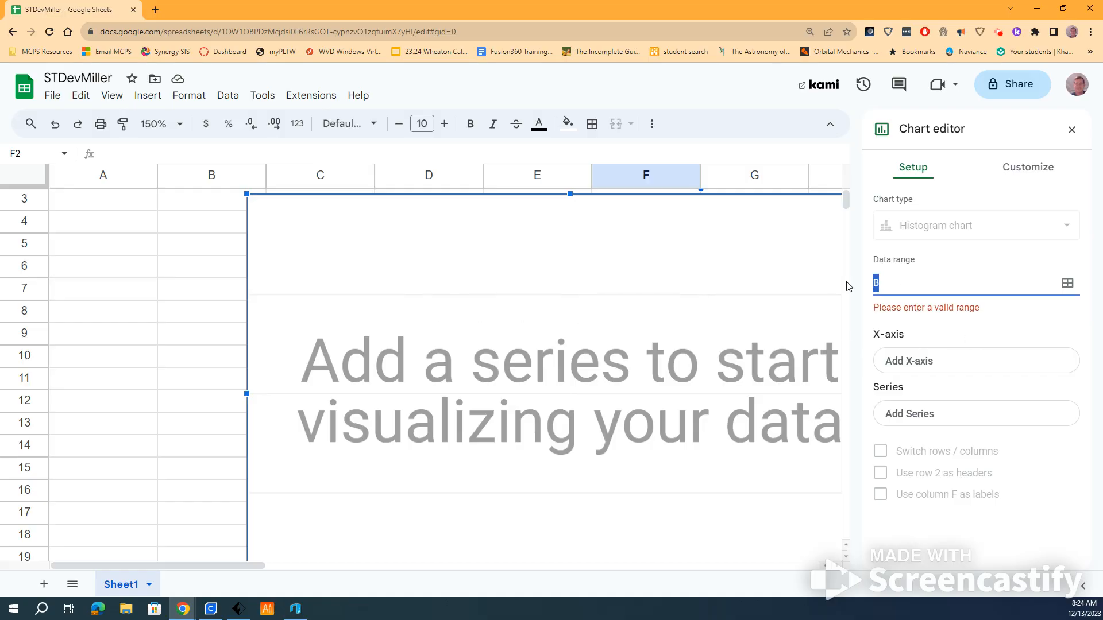
pyautogui.click(199, 178)
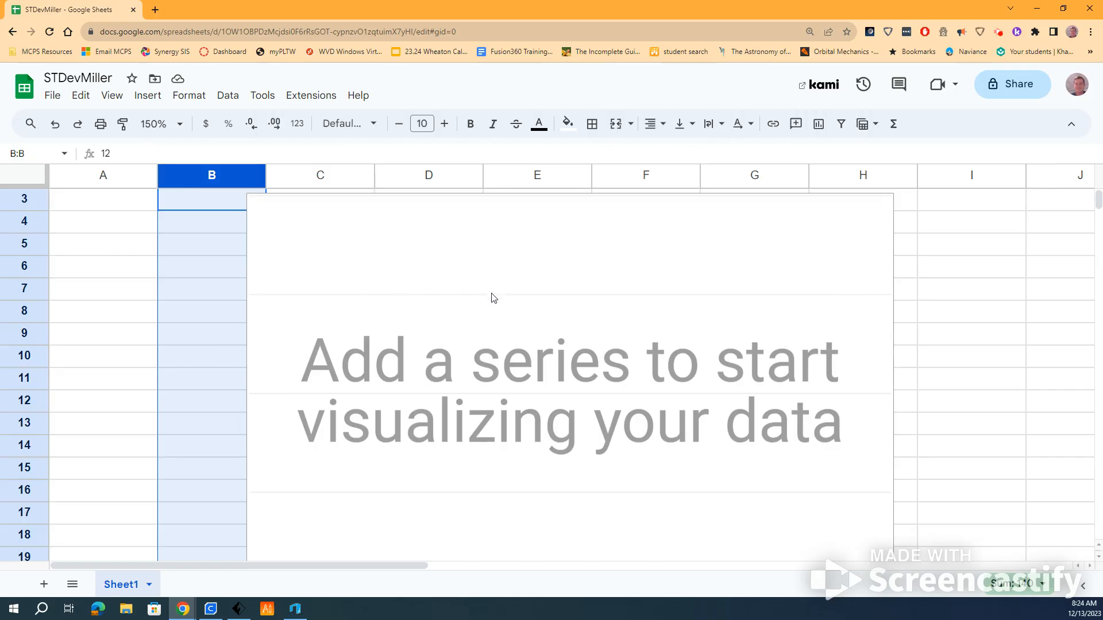
pyautogui.hotkey('ctrl', 'z')
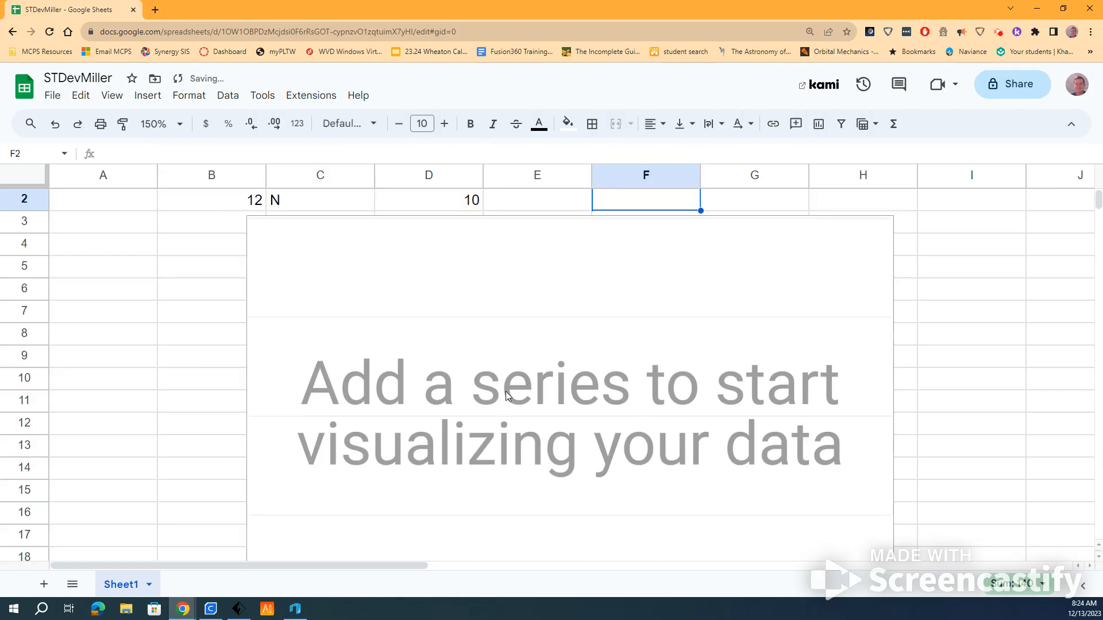
# - Delete the empty chart covering the statistics table
pyautogui.click(730, 277)
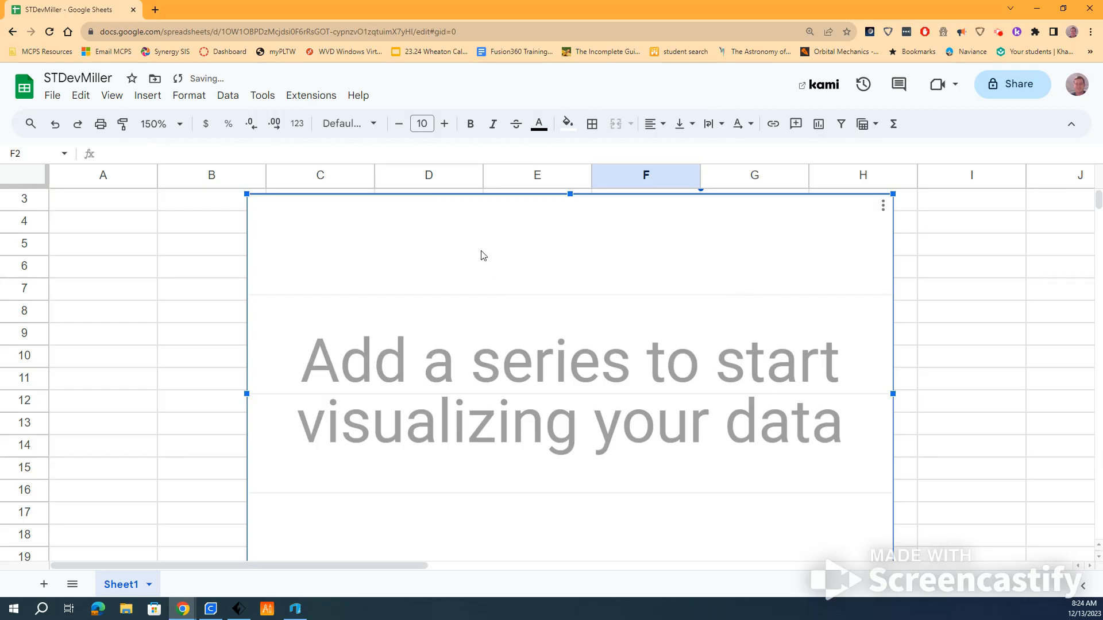
pyautogui.scroll(1, 158, 351)
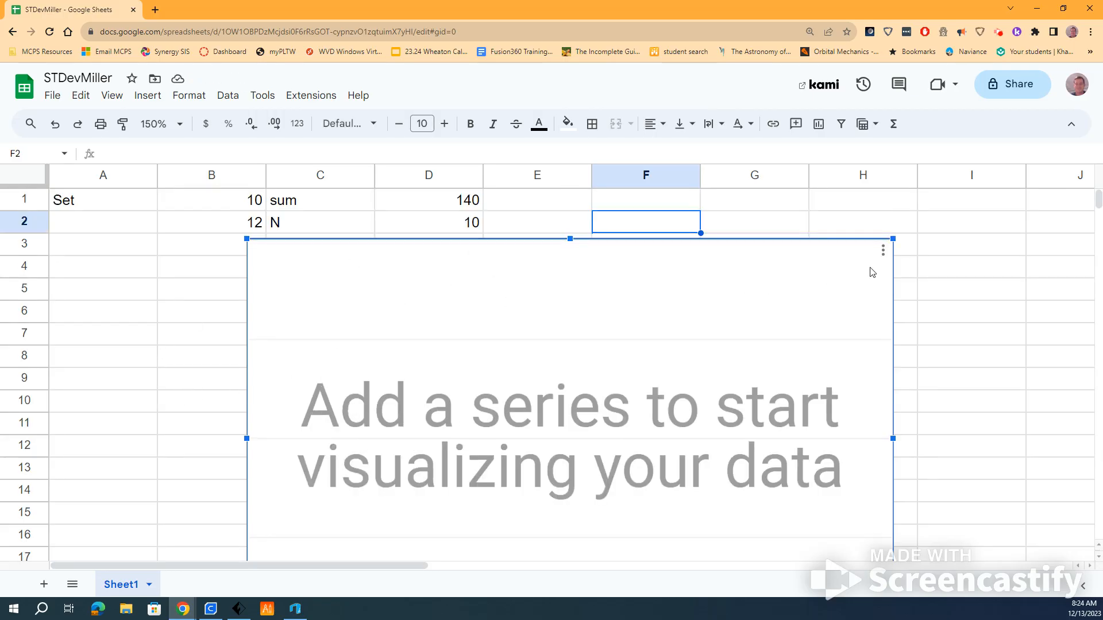
pyautogui.press('Delete')
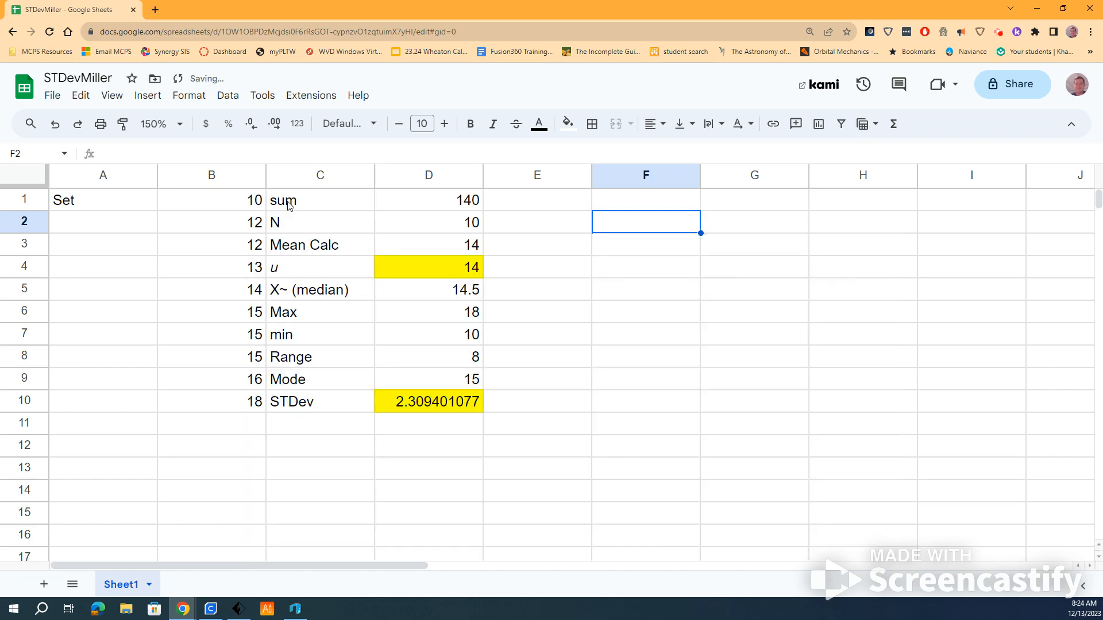
# - Insert a chart based on all of column B and change its type to a histogram chart
pyautogui.click(204, 174)
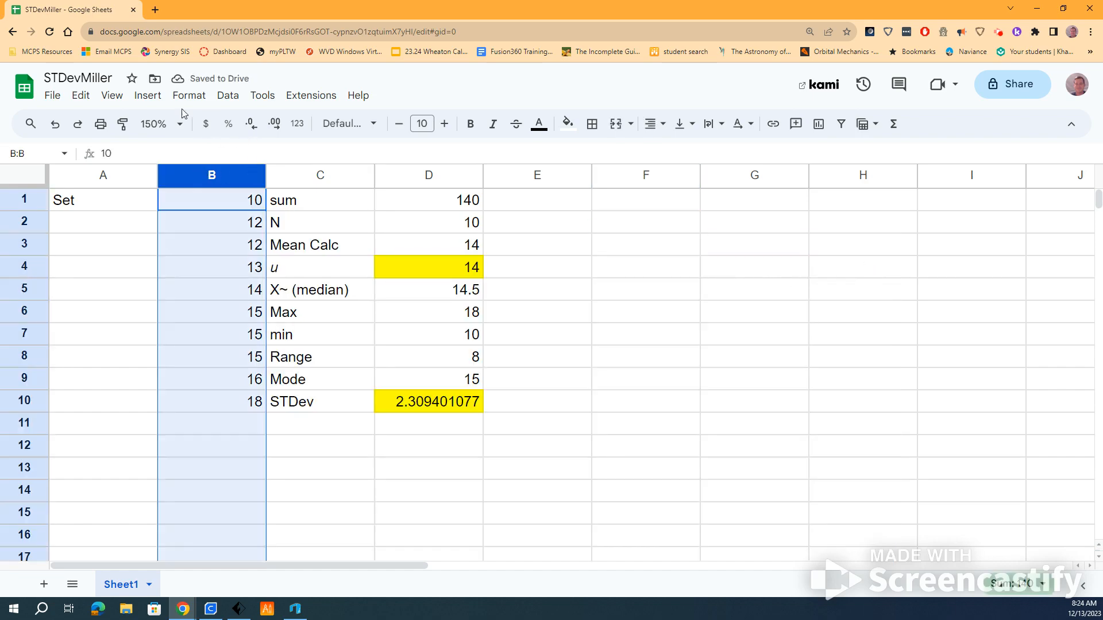
pyautogui.click(147, 95)
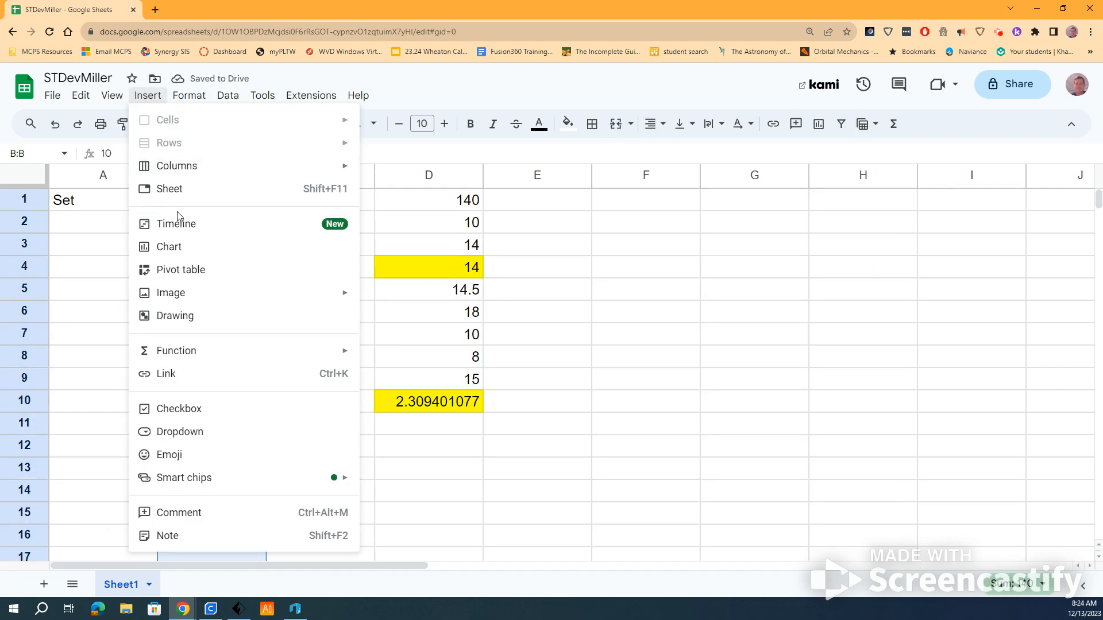
pyautogui.click(184, 248)
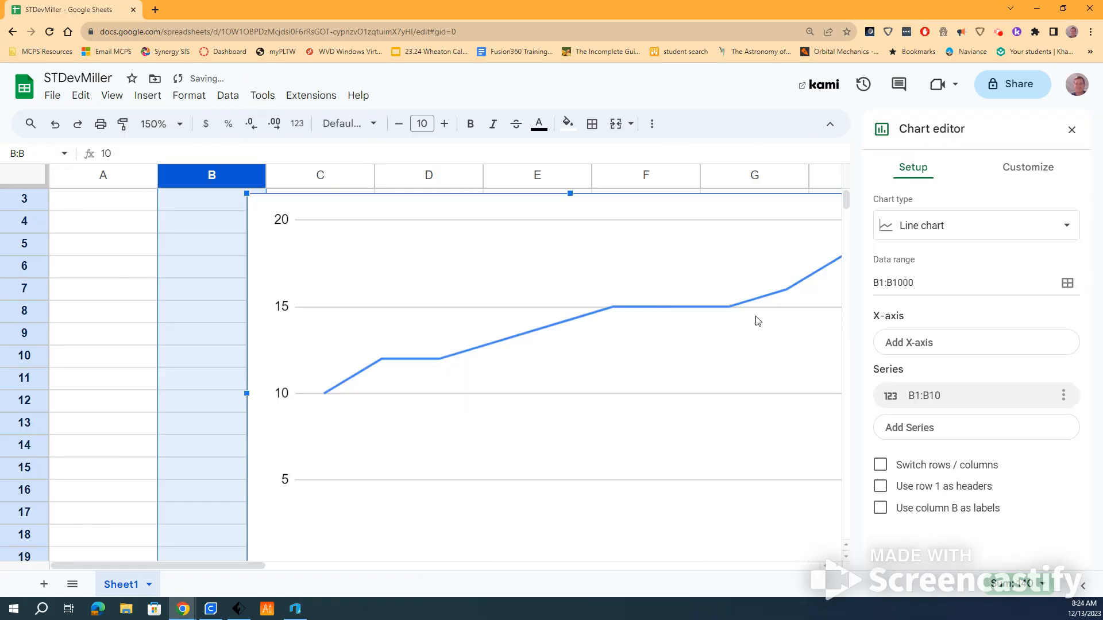
pyautogui.scroll(-6, 805, 330)
pyautogui.scroll(5, 805, 329)
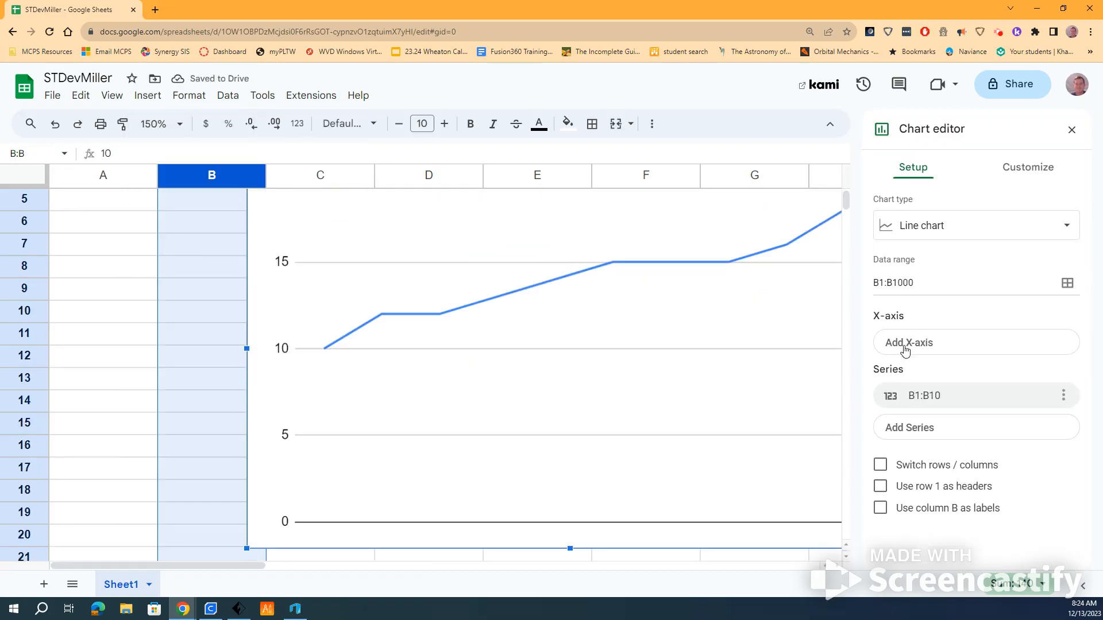
pyautogui.click(951, 229)
pyautogui.scroll(-6, 967, 367)
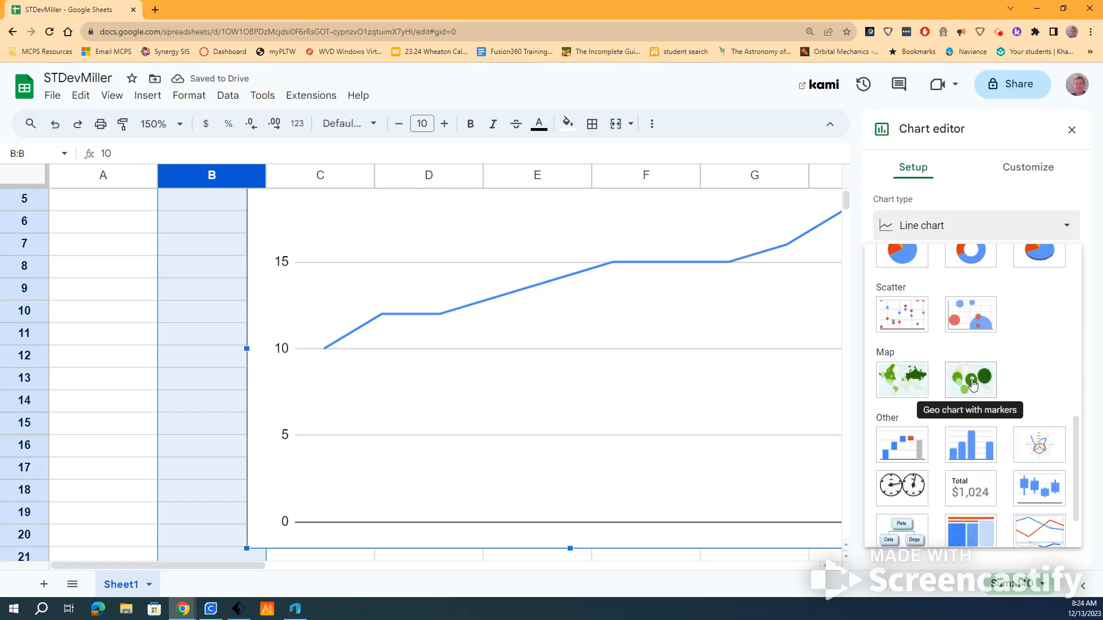
pyautogui.click(975, 456)
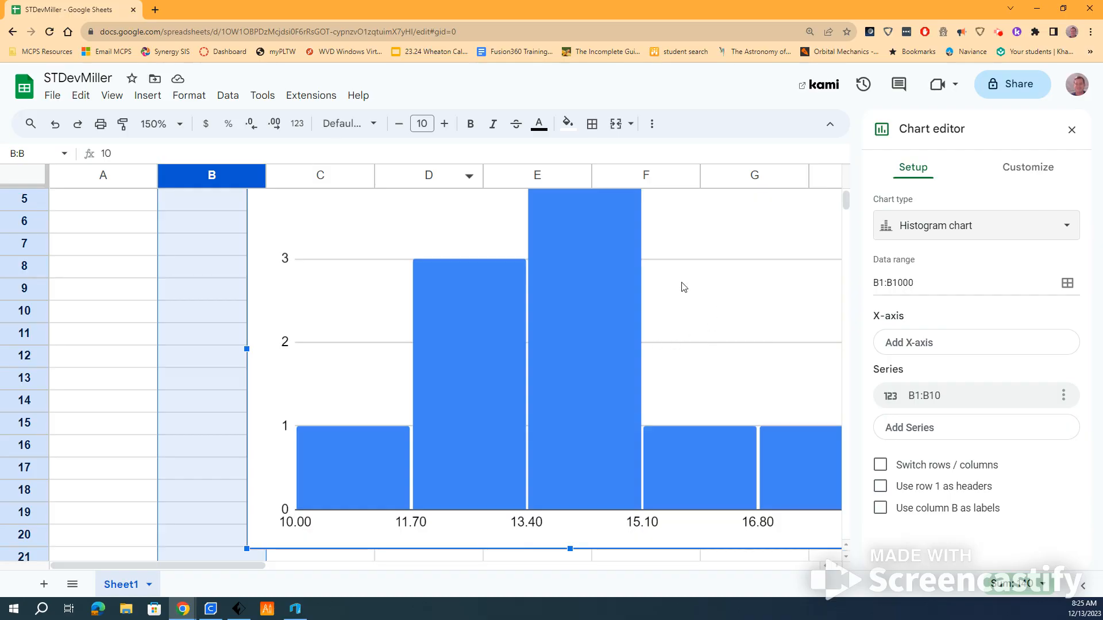
# - Move the histogram below the statistics table so it starts at row 13, and set the sheet zoom to 100%
pyautogui.click(177, 127)
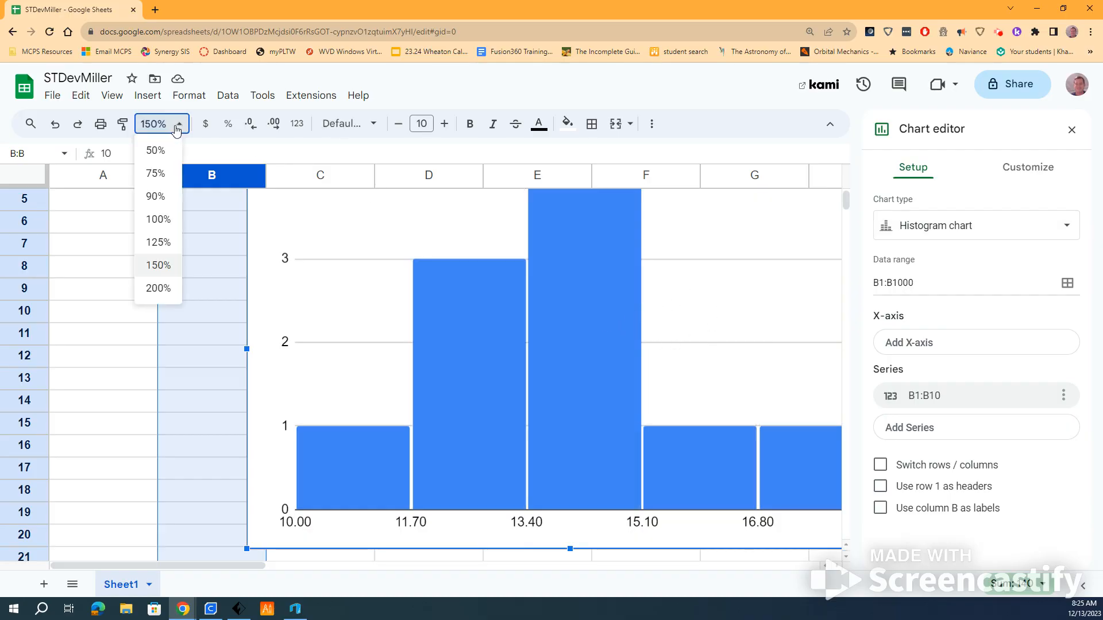
pyautogui.click(161, 151)
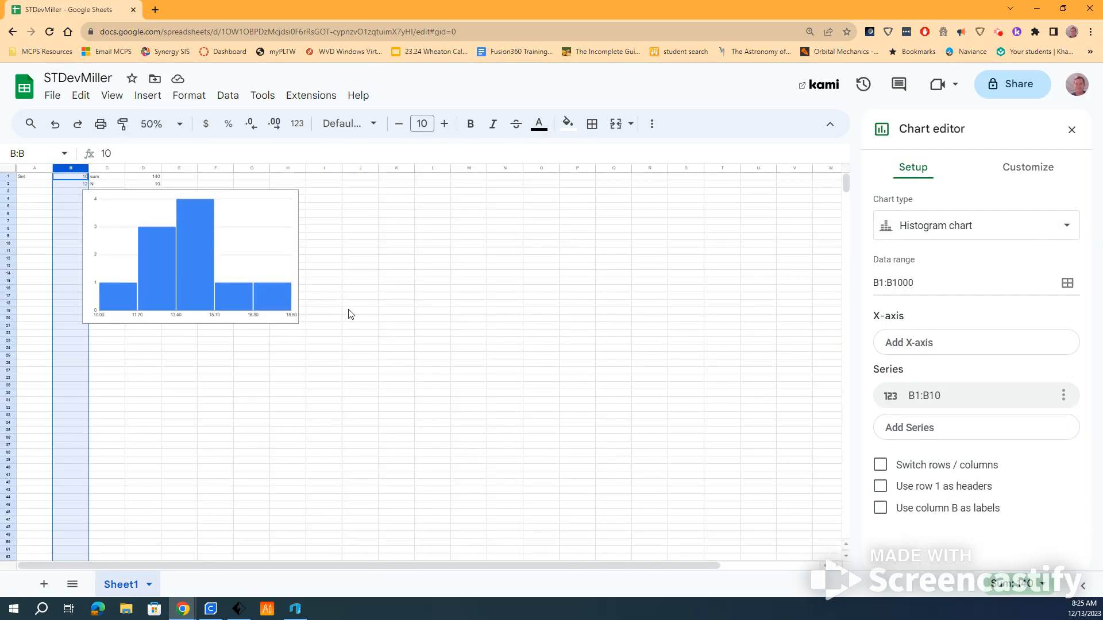
pyautogui.click(209, 238)
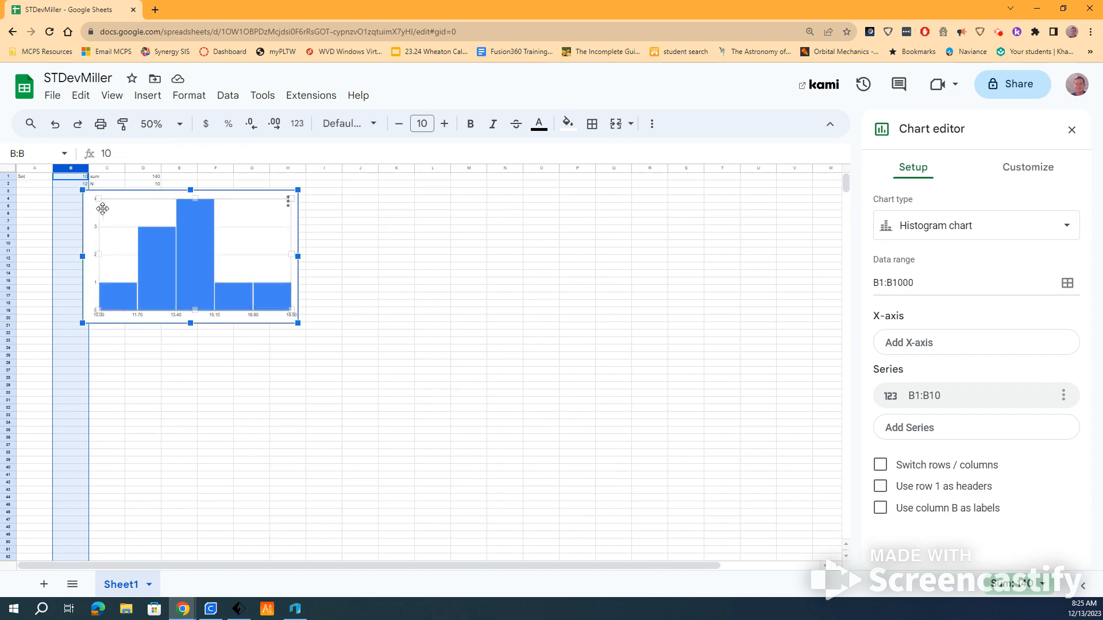
pyautogui.moveTo(102, 209); pyautogui.dragTo(68, 294)
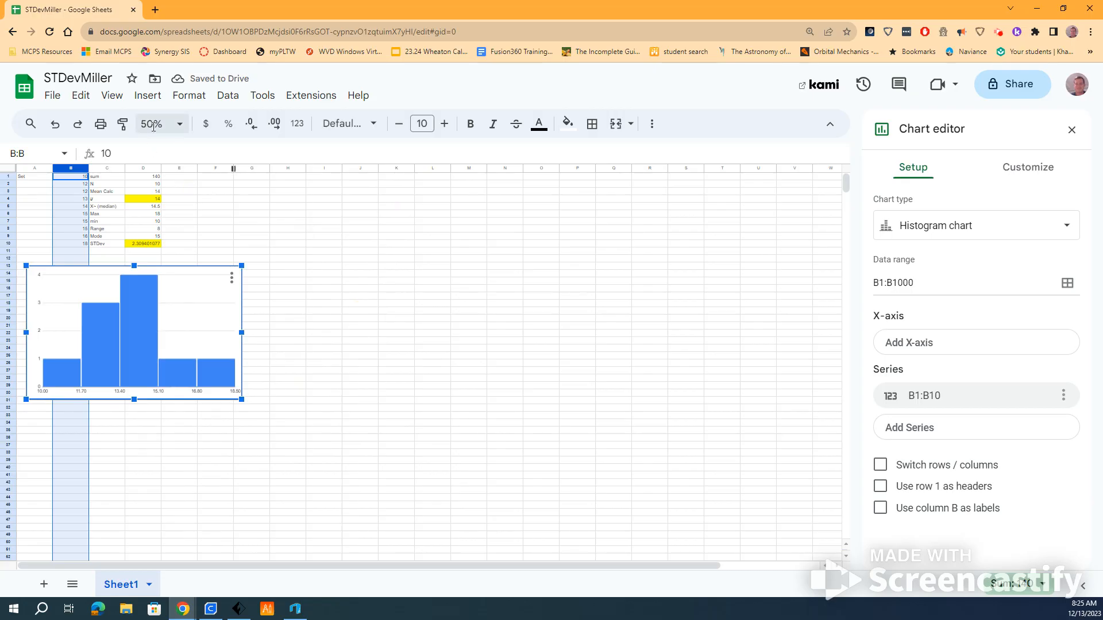
pyautogui.click(181, 125)
pyautogui.click(153, 219)
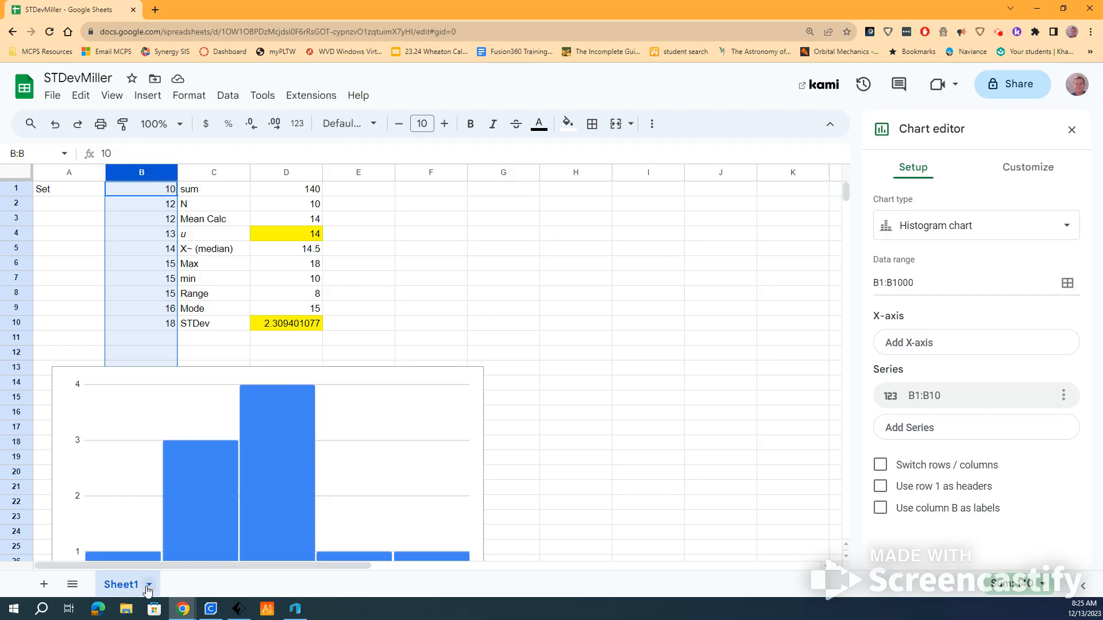
# - Add a blank second sheet, duplicate Sheet1, and open the duplicate
pyautogui.click(44, 584)
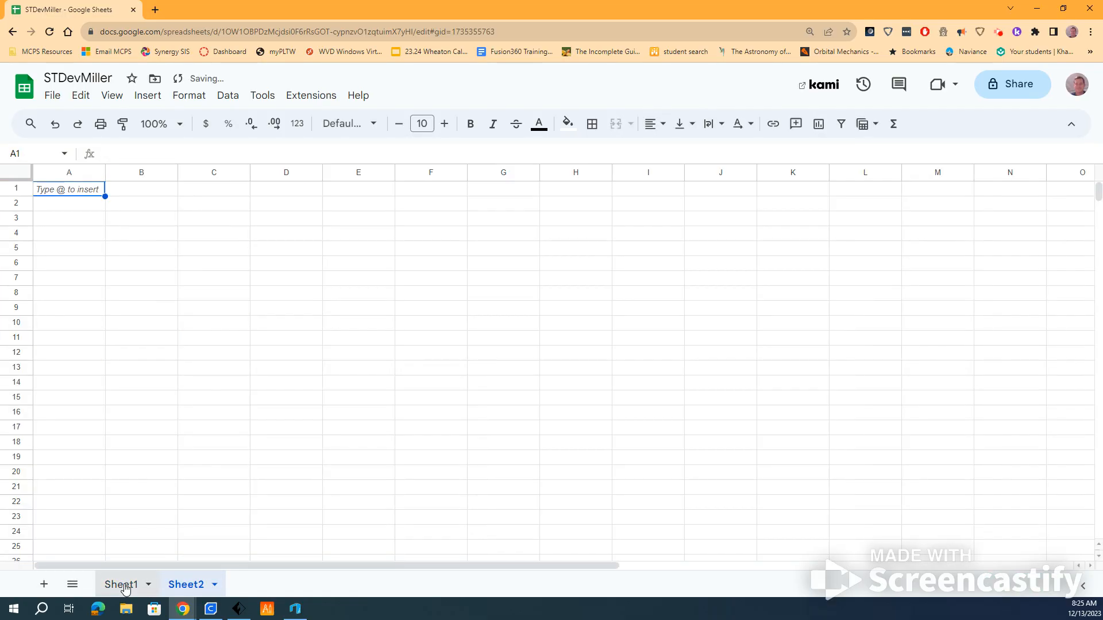
pyautogui.click(148, 584)
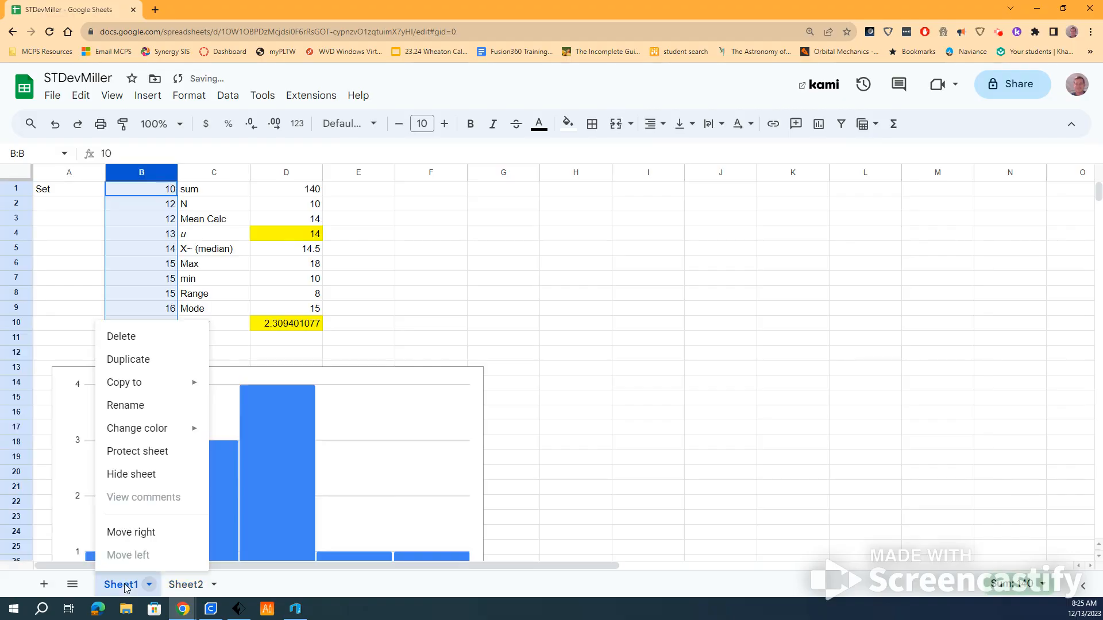
pyautogui.click(146, 360)
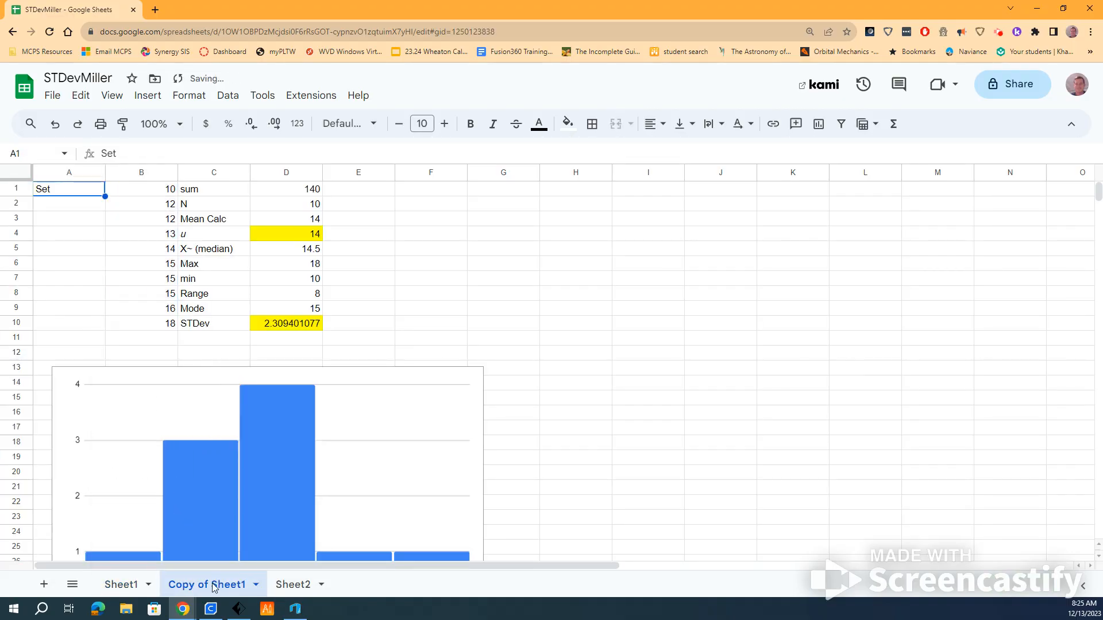
pyautogui.click(121, 584)
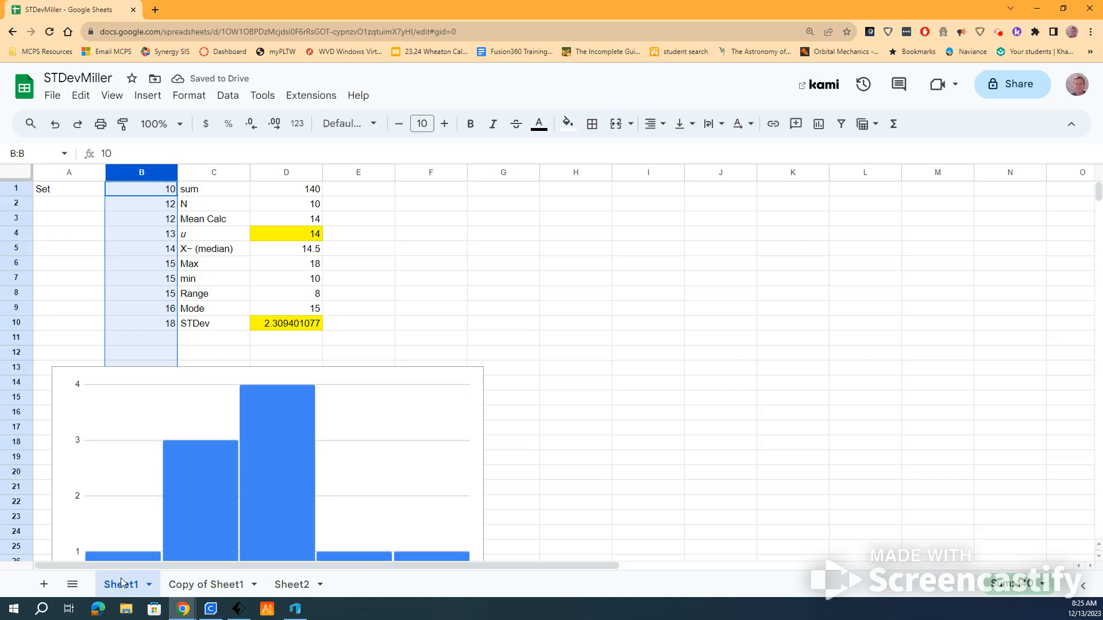
pyautogui.click(205, 584)
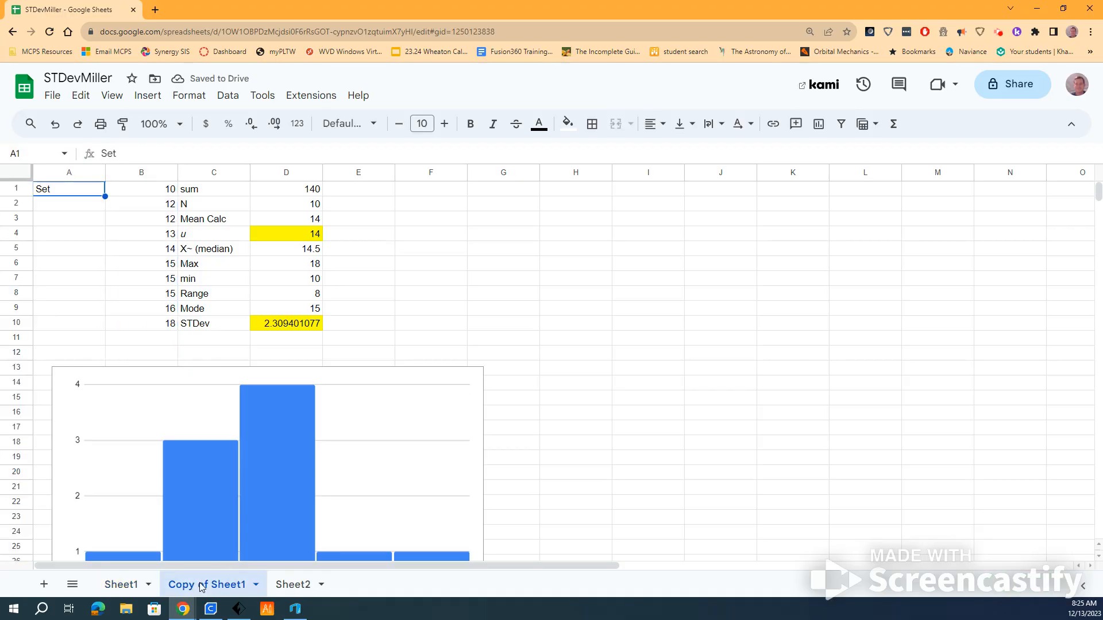
# - Replace the values in B1:B10 of the copied sheet with 5, 6, 8, 4, 5, 6, 9, 8, 3 and 2
pyautogui.click(150, 193)
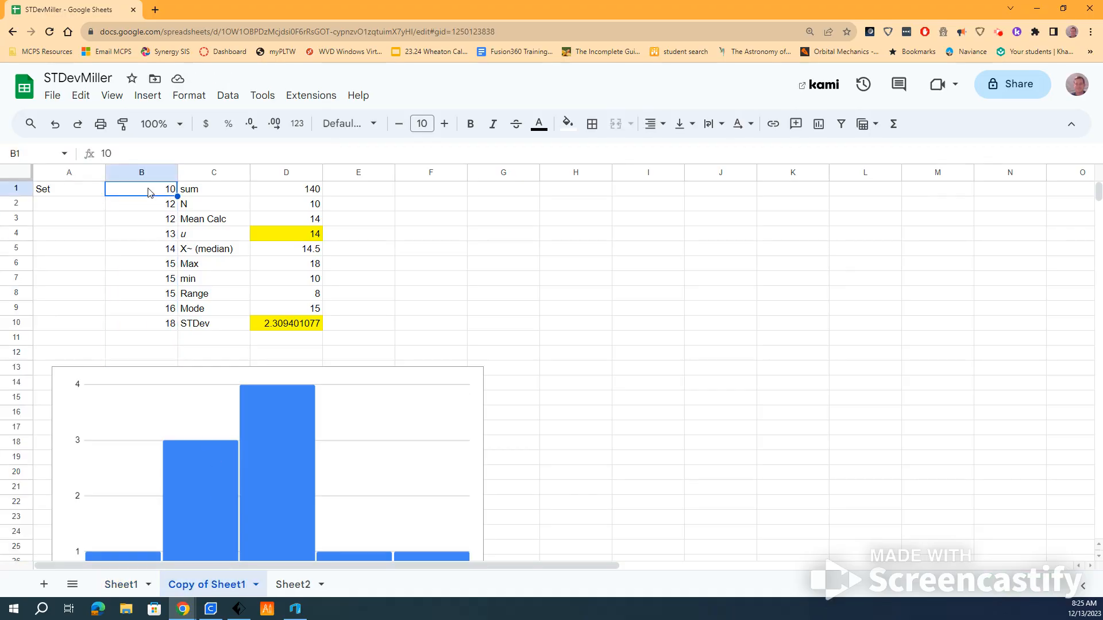
pyautogui.write('5')
pyautogui.press('Return')
pyautogui.write('6')
pyautogui.press('Return')
pyautogui.write('8')
pyautogui.press('Return')
pyautogui.write('4')
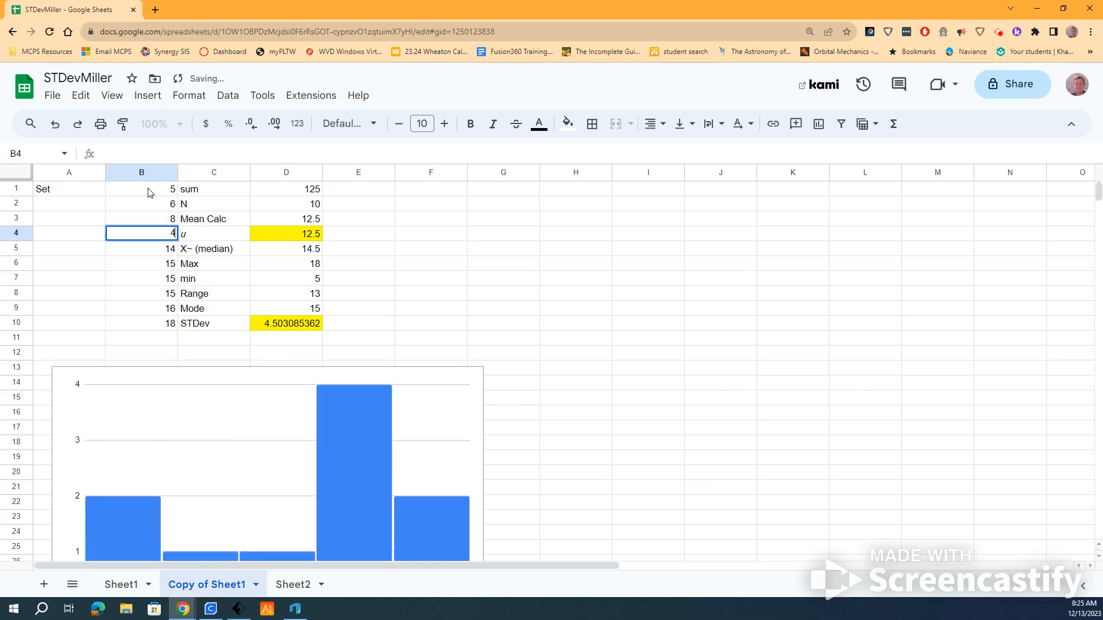
pyautogui.press('Return')
pyautogui.write('5')
pyautogui.press('Return')
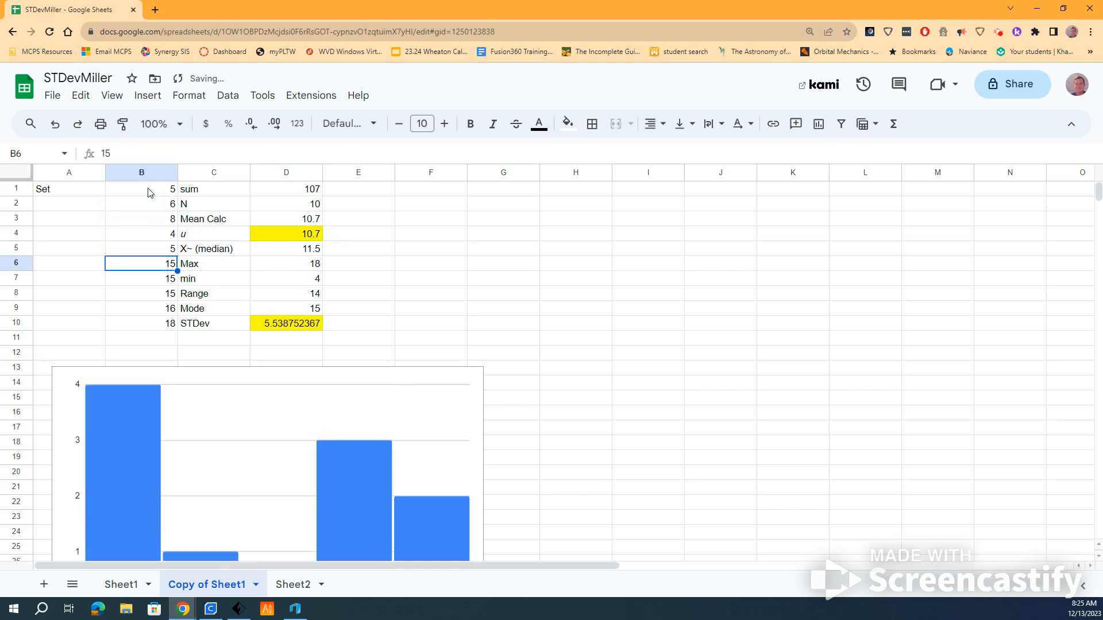
pyautogui.write('6')
pyautogui.press('Return')
pyautogui.write('9')
pyautogui.press('Return')
pyautogui.write('8 3')
pyautogui.press('Return')
pyautogui.write('2')
pyautogui.press('Return')
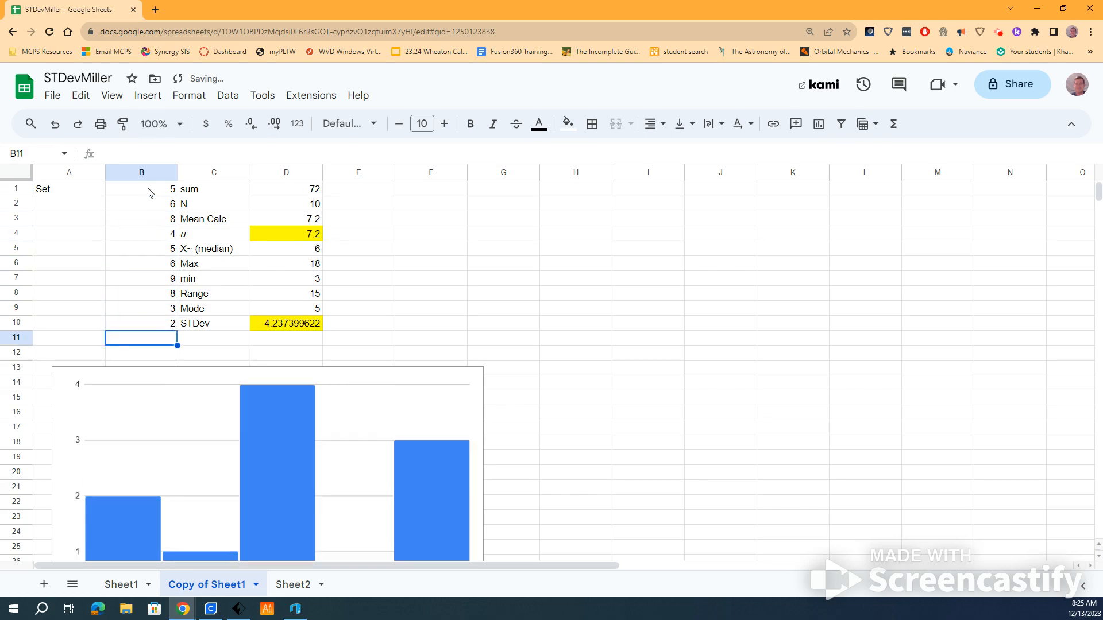
# - Extend column B from B11 down to B22 with more sample values, including 5 in B11, 45 in B12 and 855 in B22
pyautogui.write('5 45')
pyautogui.press('Return')
pyautogui.write('8 6')
pyautogui.press('Return')
pyautogui.write('3')
pyautogui.press('Return')
pyautogui.write('2 ')
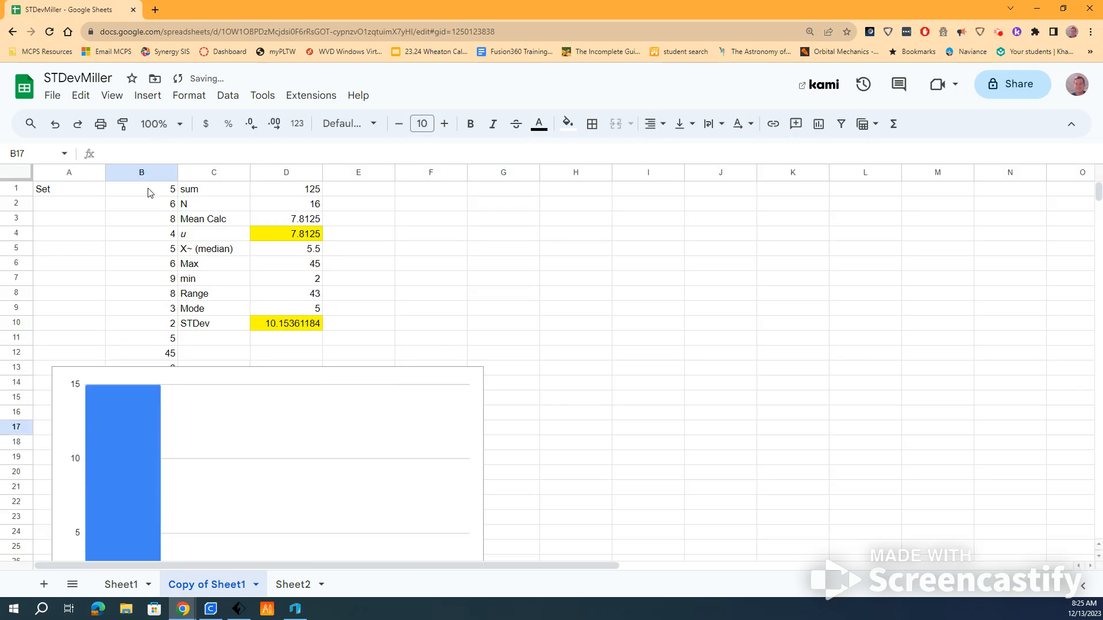
pyautogui.write('25')
pyautogui.press('Return')
pyautogui.write('58')
pyautogui.press('Return')
pyautogui.write('8')
pyautogui.press('Return')
pyautogui.write('6')
pyautogui.press('Return')
pyautogui.write('6')
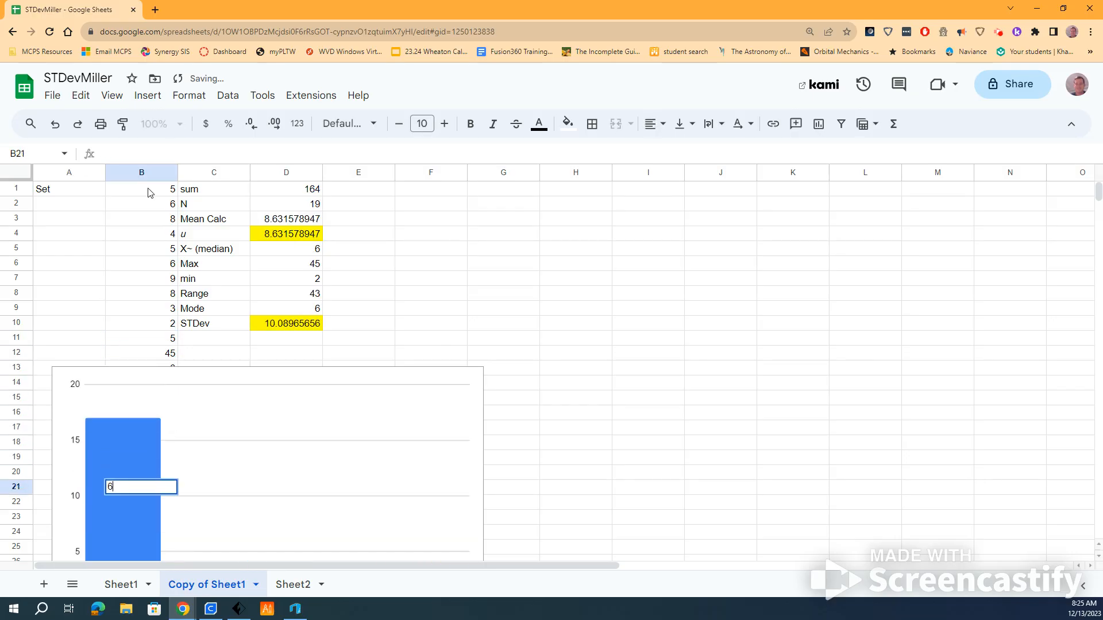
pyautogui.press('Return')
pyautogui.write('855')
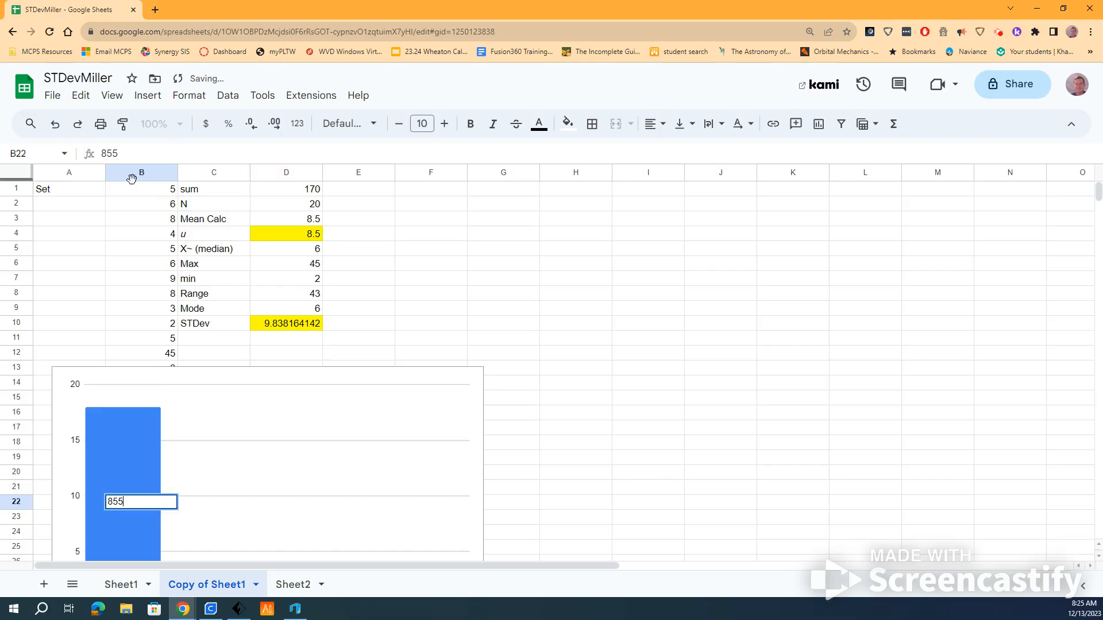
# - Change the value in cell B12 to 7
pyautogui.click(138, 355)
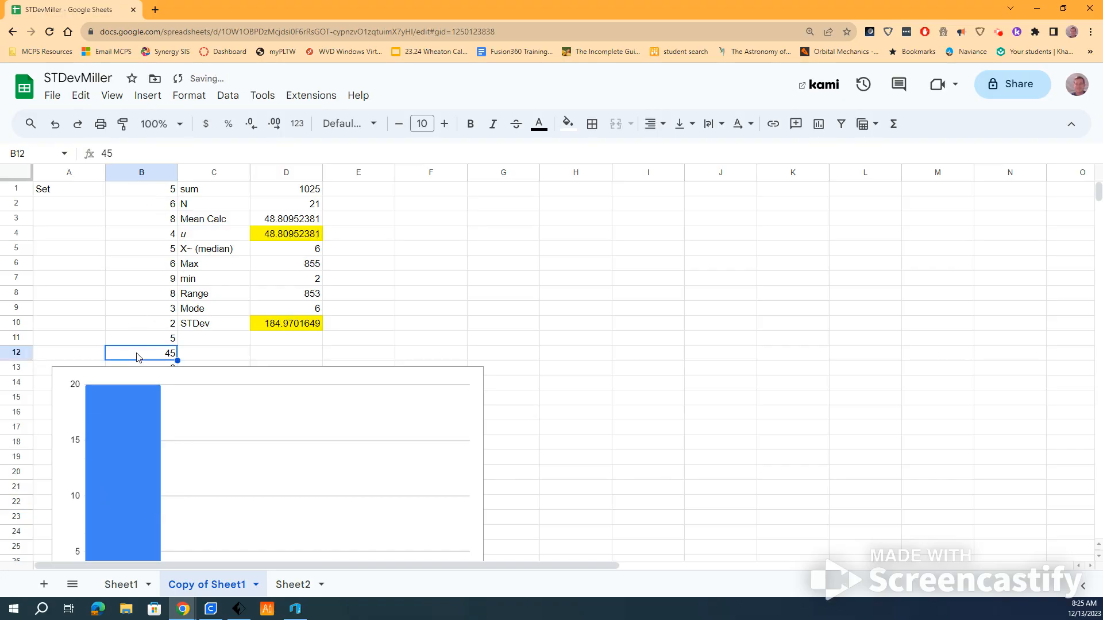
pyautogui.write('7')
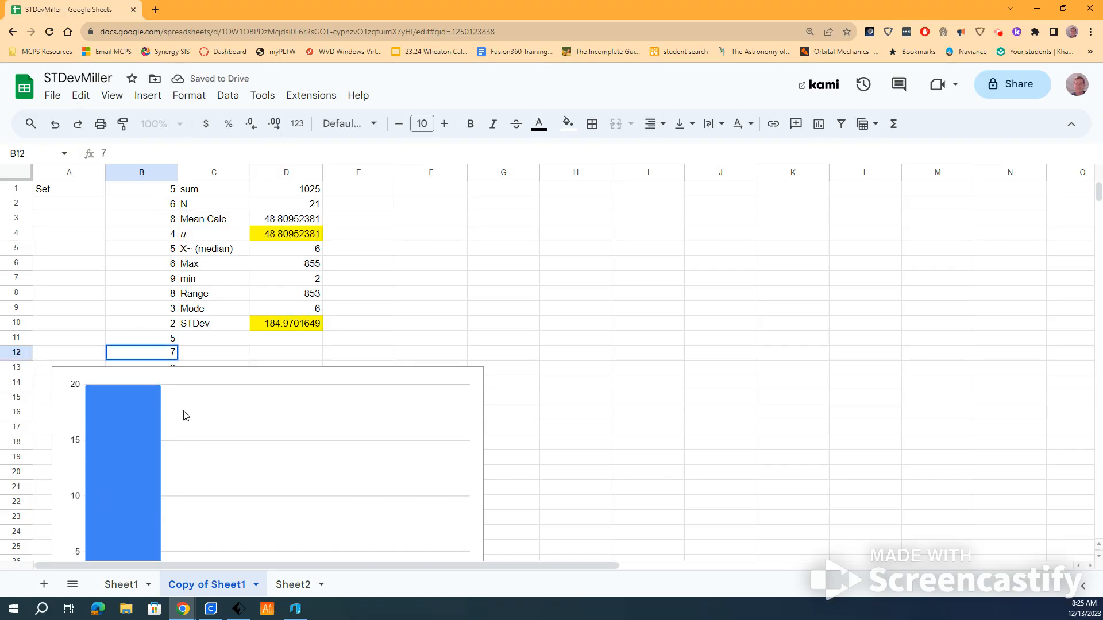
pyautogui.click(397, 313)
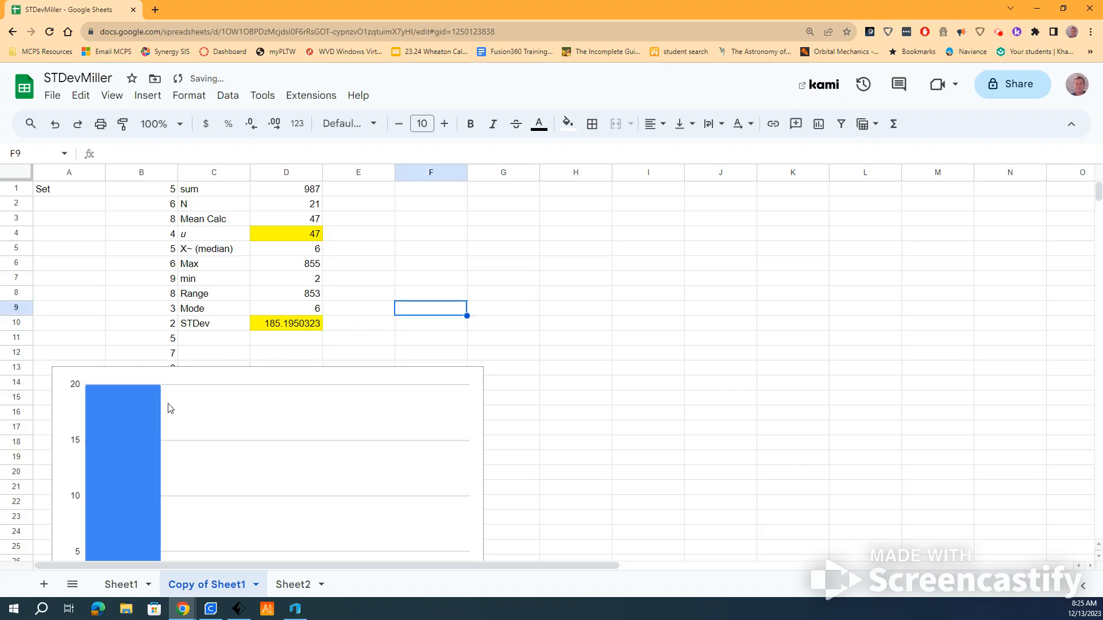
# - Move the histogram off the column B data to the empty area starting at column G, row 5
pyautogui.click(106, 375)
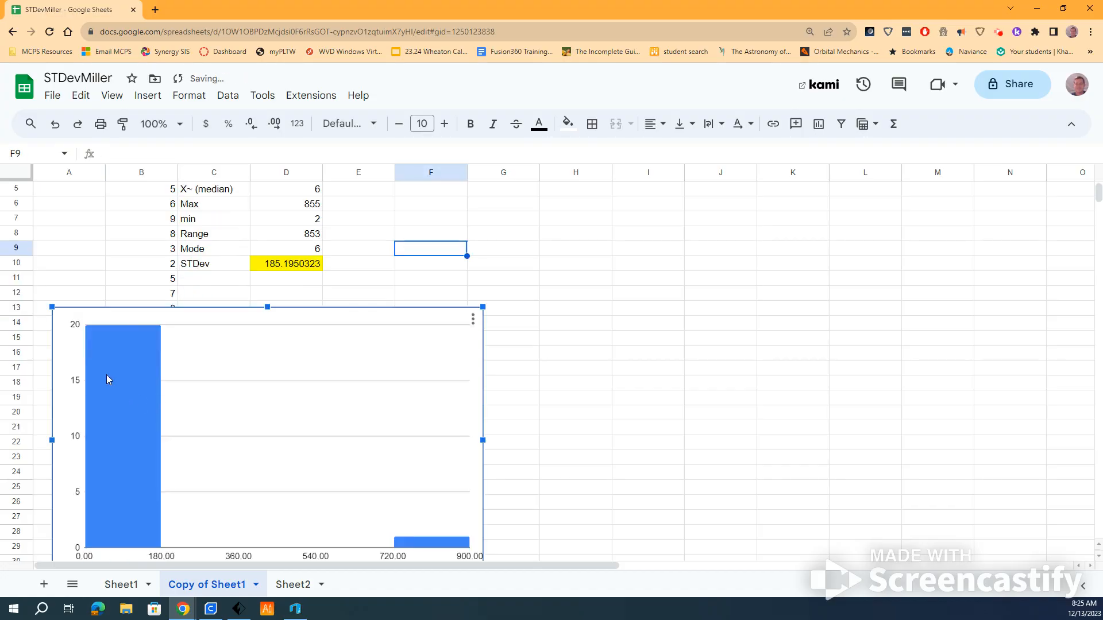
pyautogui.doubleClick(246, 408)
pyautogui.moveTo(246, 408); pyautogui.dragTo(691, 286)
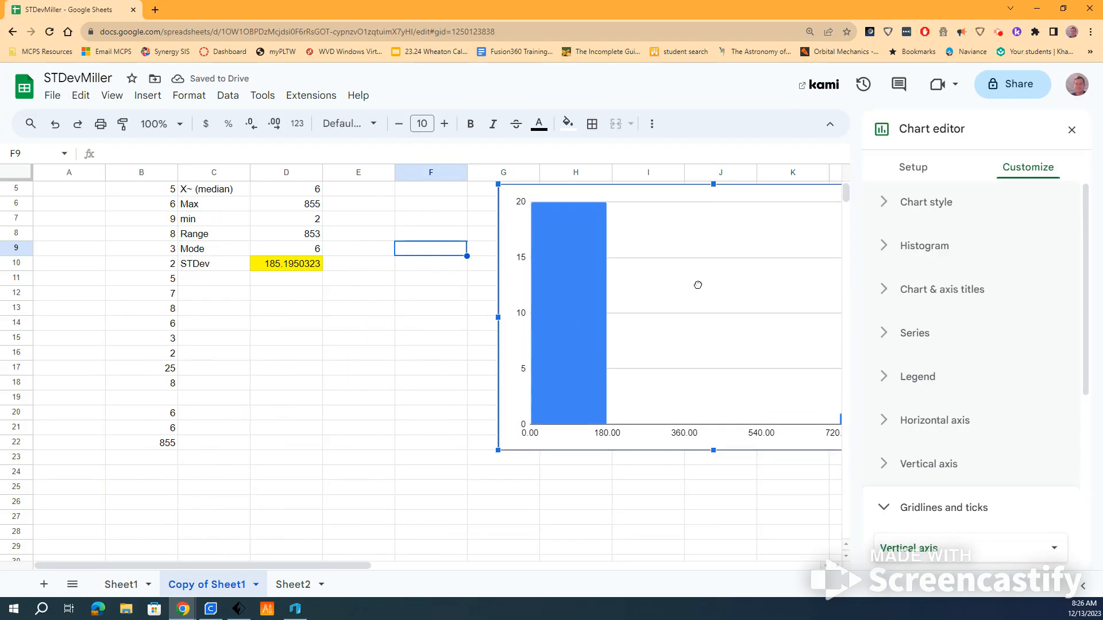
pyautogui.scroll(2, 480, 495)
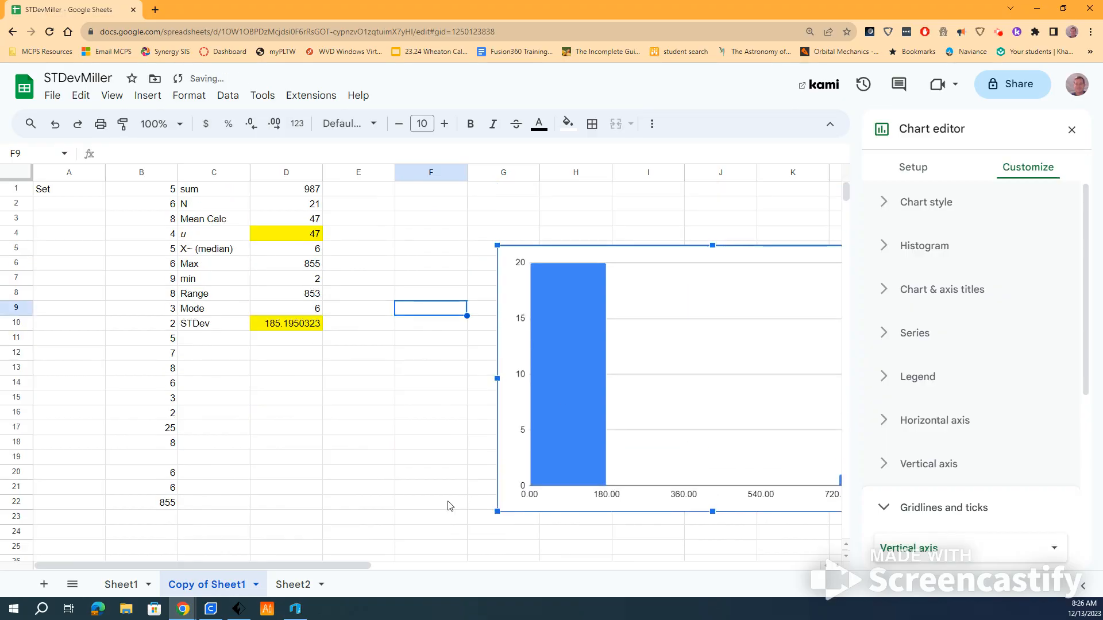
# - Fill the blank cell B19 with 5, and replace the outliers in B22 with 10 and in B17 with 9
pyautogui.click(159, 460)
pyautogui.write('5')
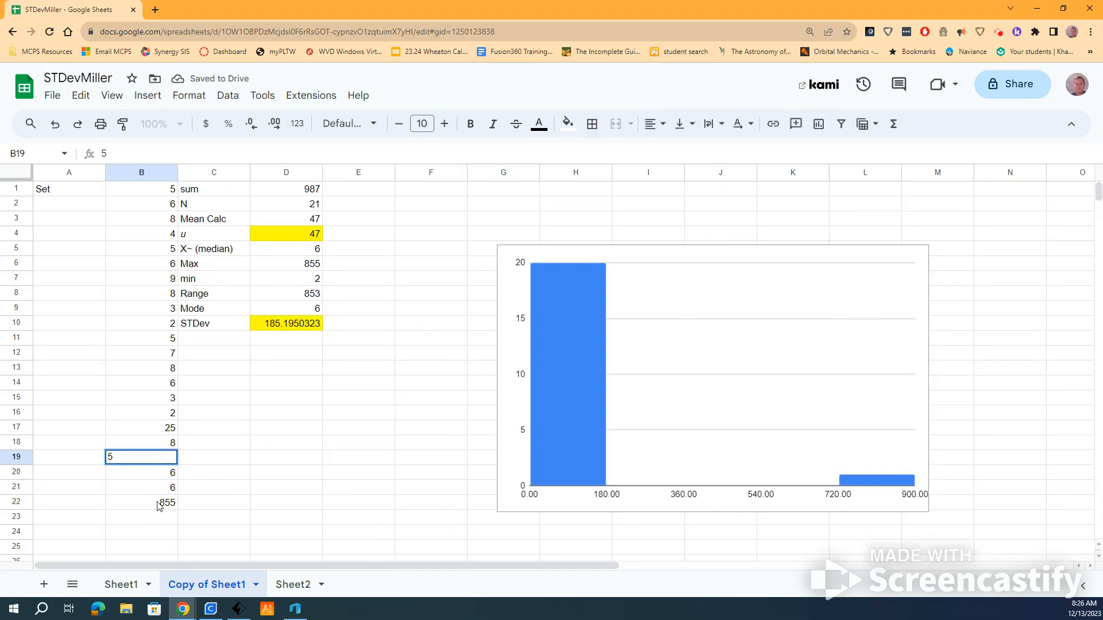
pyautogui.click(159, 505)
pyautogui.write('10')
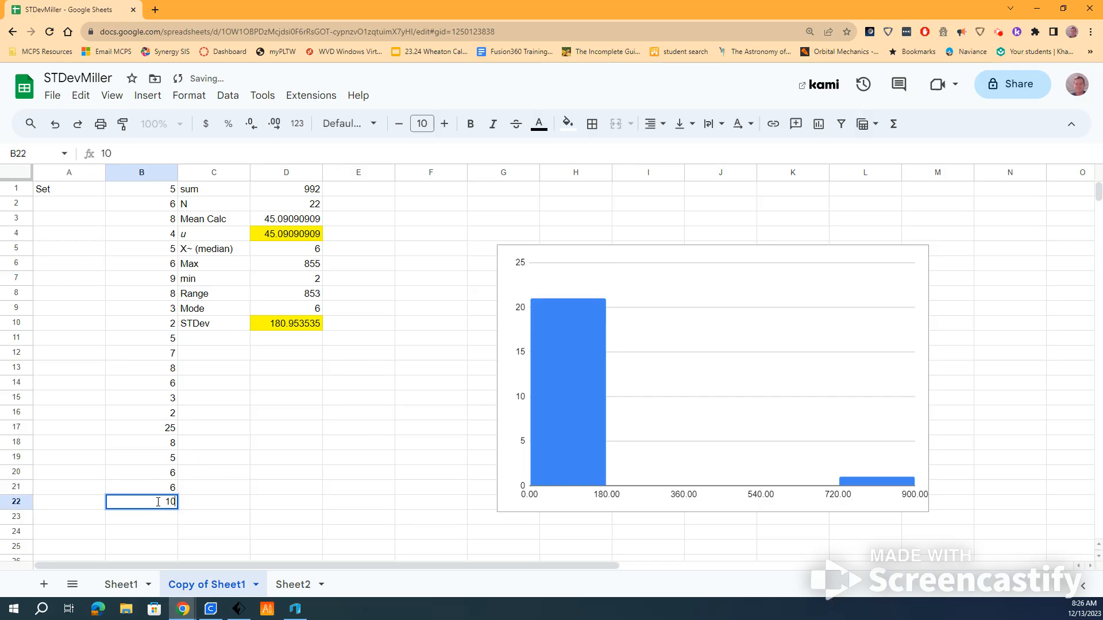
pyautogui.click(174, 432)
pyautogui.write('9')
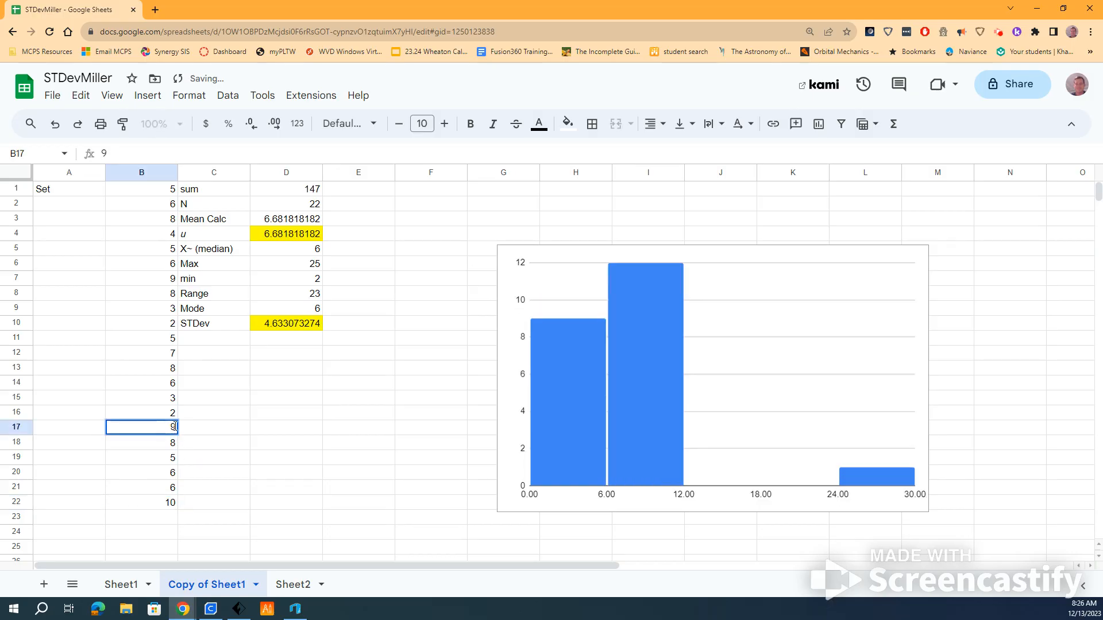
pyautogui.click(170, 399)
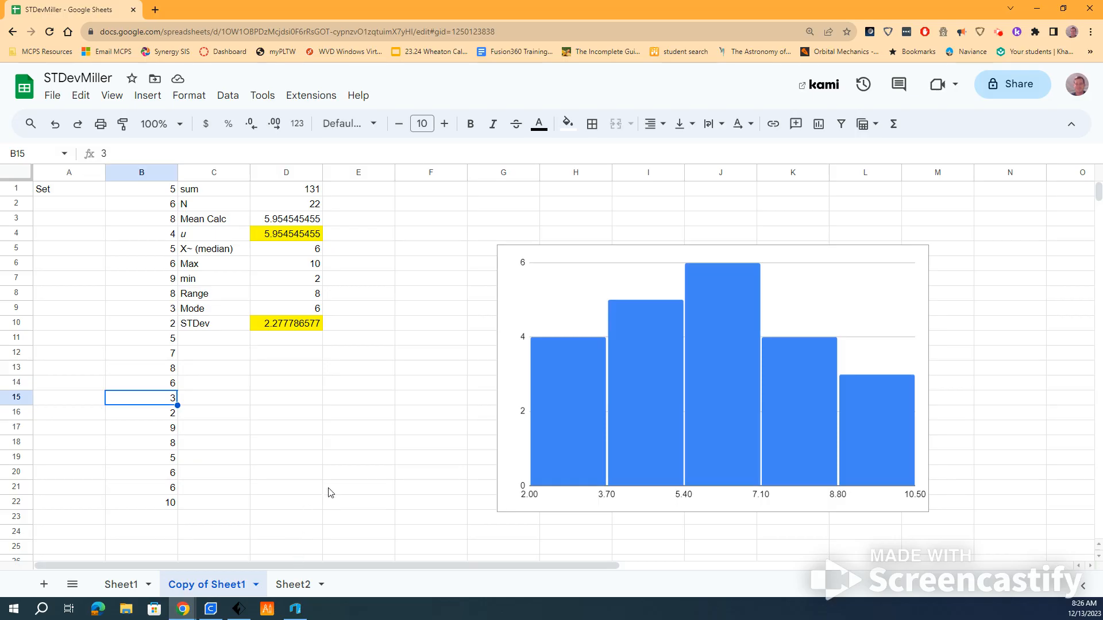
# - Change the value in cell B7 to 10
pyautogui.click(154, 279)
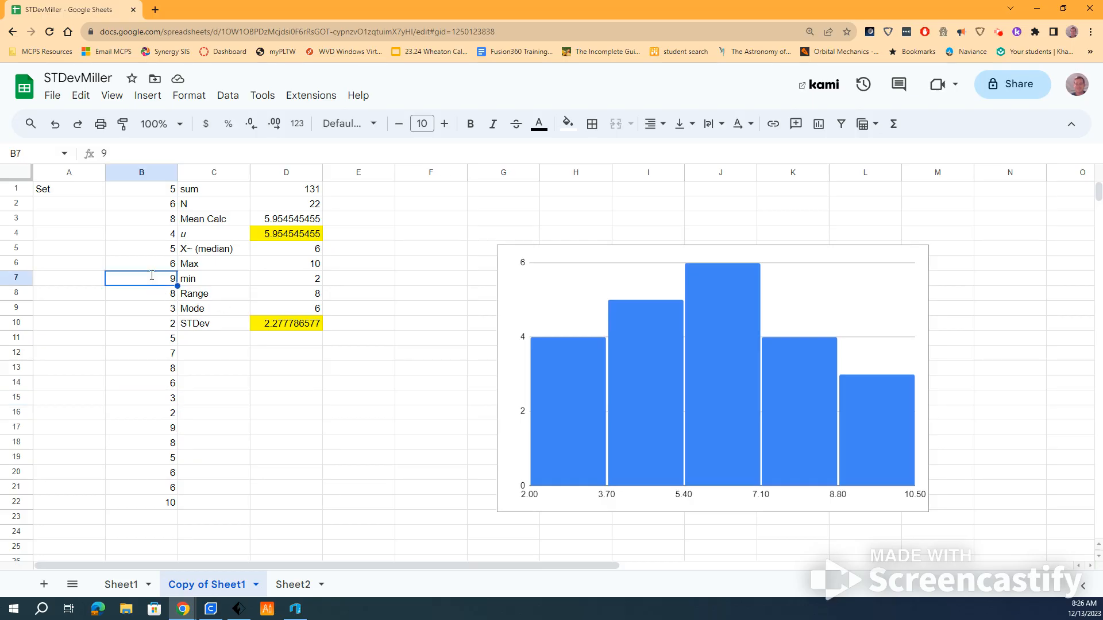
pyautogui.write('10')
pyautogui.press('Return')
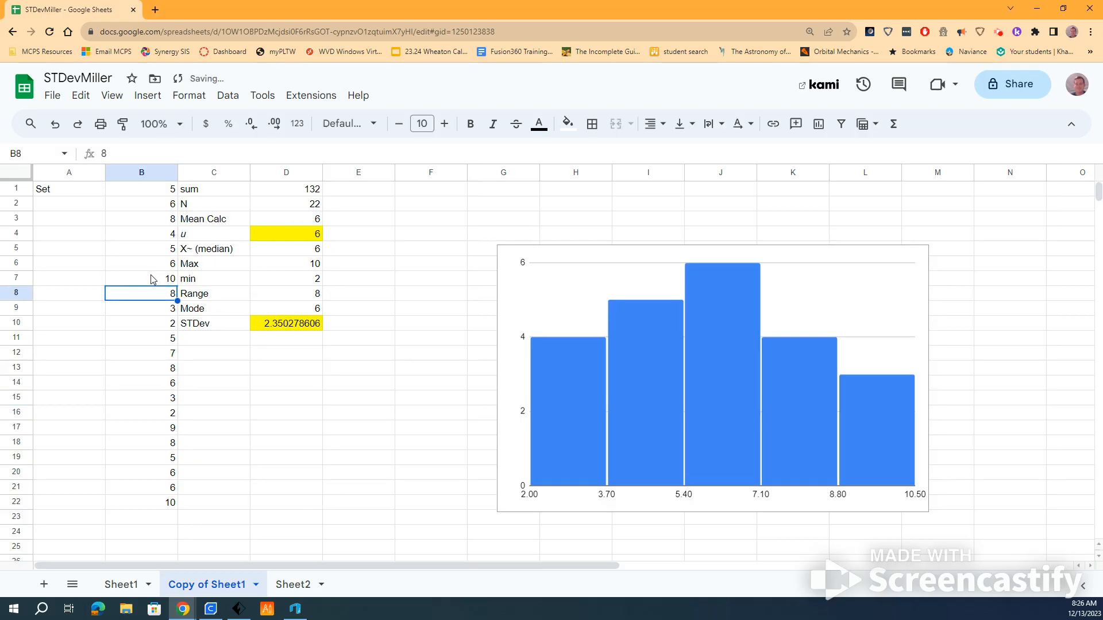
# - Try an extreme outlier in the data set by setting cell B15 to 3100
pyautogui.click(171, 397)
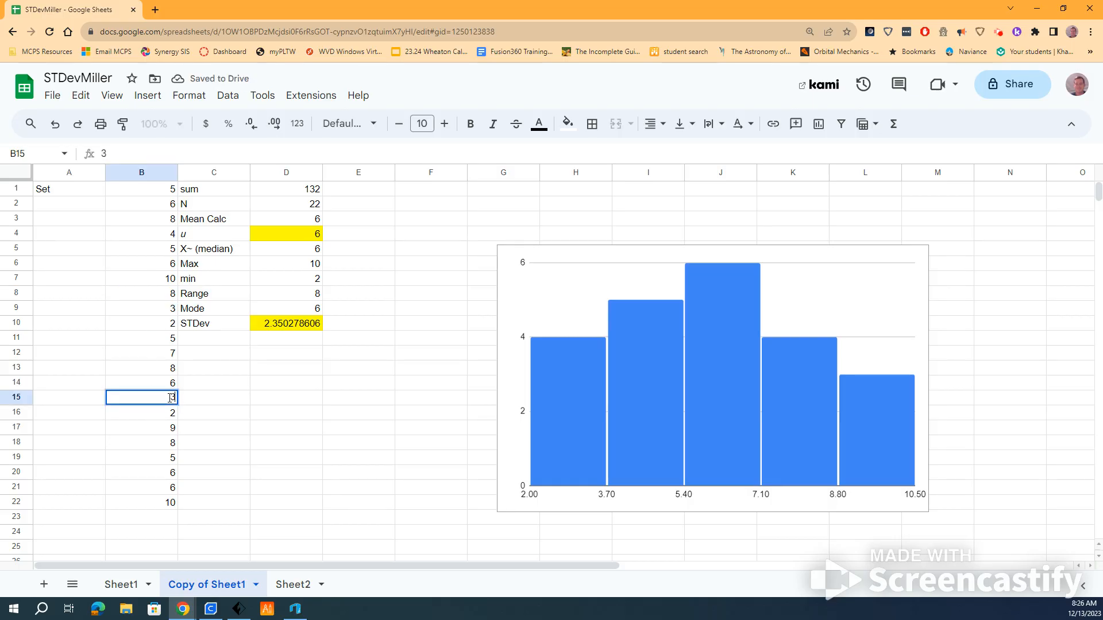
pyautogui.write('3100')
pyautogui.press('Return')
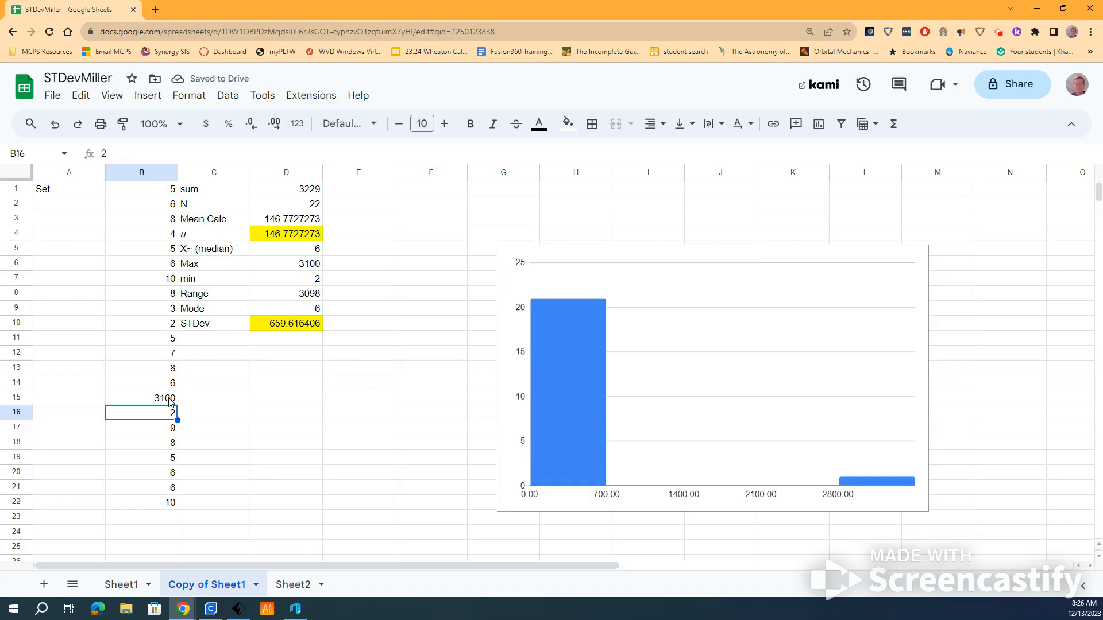
# - Replace the outlier in cell B15 with 5
pyautogui.click(168, 401)
pyautogui.write('5')
pyautogui.press('Return')
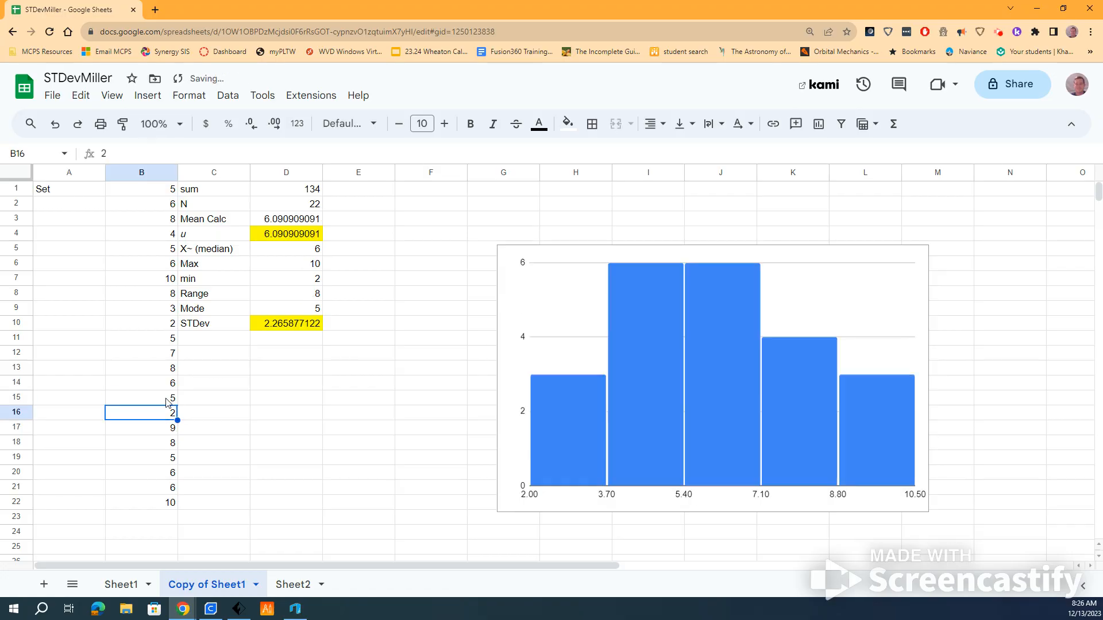